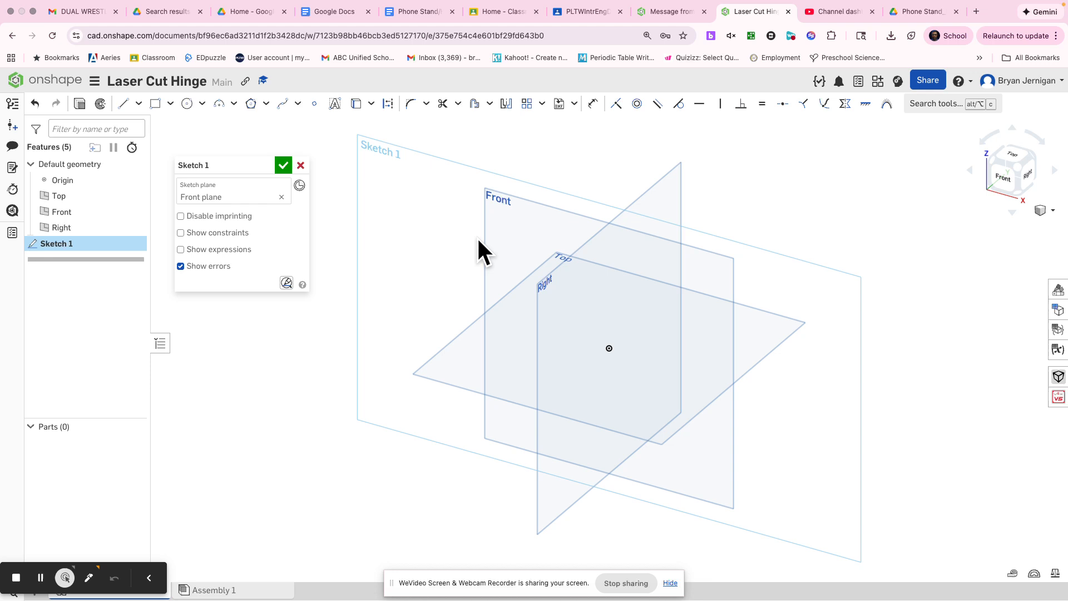
# Draw a tall center-point rectangle near the origin on the front plane, extending past the plane vertically, and finish the sketch
pyautogui.click(170, 104)
pyautogui.click(171, 145)
pyautogui.click(614, 350)
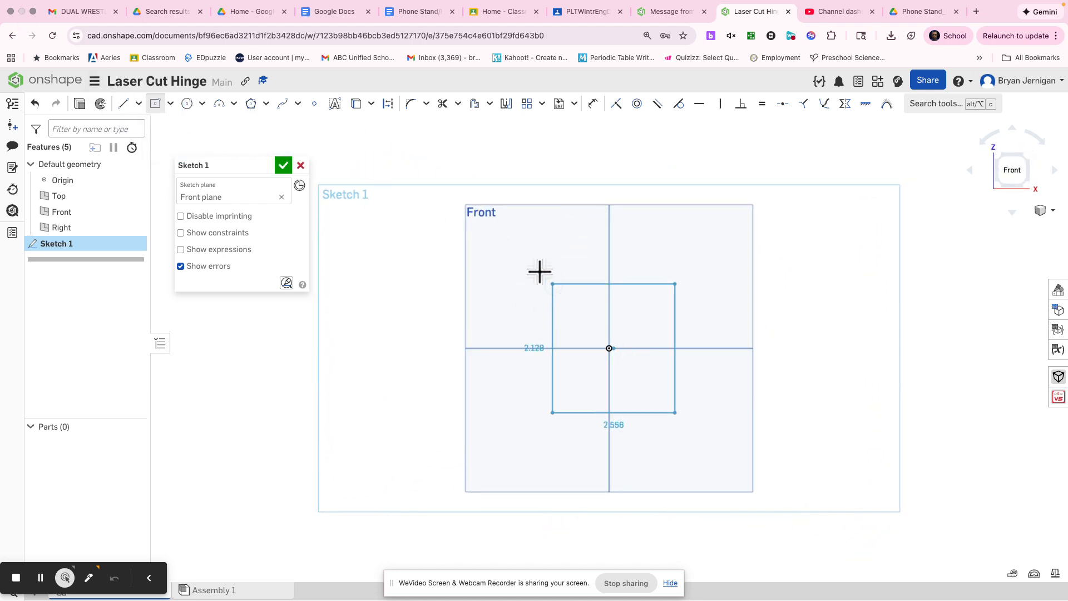
pyautogui.click(503, 163)
pyautogui.click(284, 165)
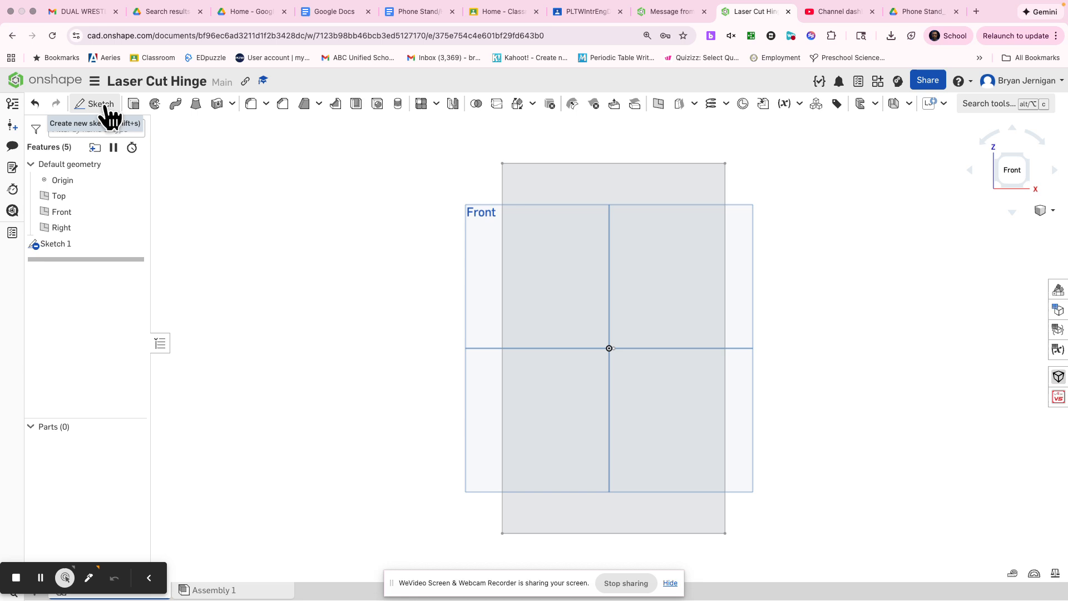
# Extrude the rectangle 0.125 in as a new solid plate and hide the default planes
pyautogui.click(134, 104)
pyautogui.click(525, 179)
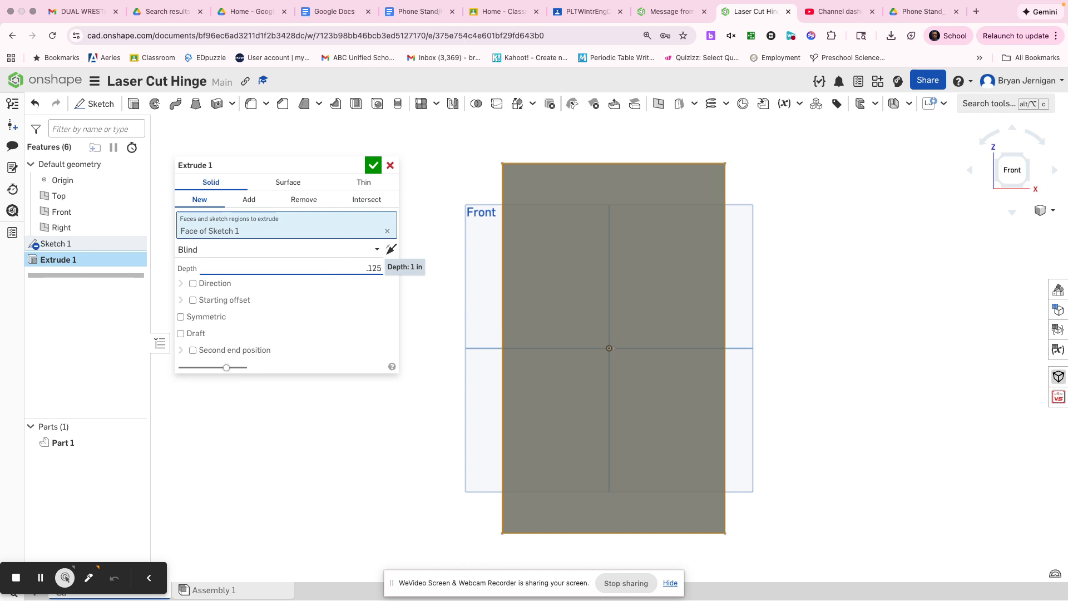
pyautogui.click(372, 165)
pyautogui.moveTo(732, 273); pyautogui.dragTo(708, 268, button='right')
pyautogui.hotkey('shift', '1')
pyautogui.press('p')
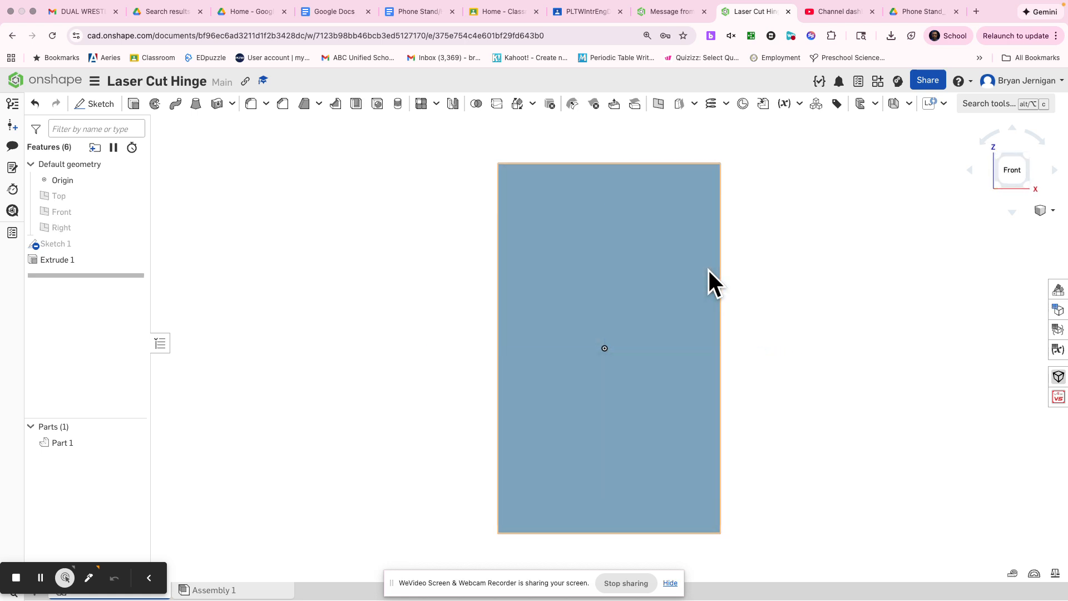
# Start a new sketch on the plate's long narrow side face on the +X side and view it straight on
pyautogui.moveTo(799, 357); pyautogui.dragTo(715, 350, button='right')
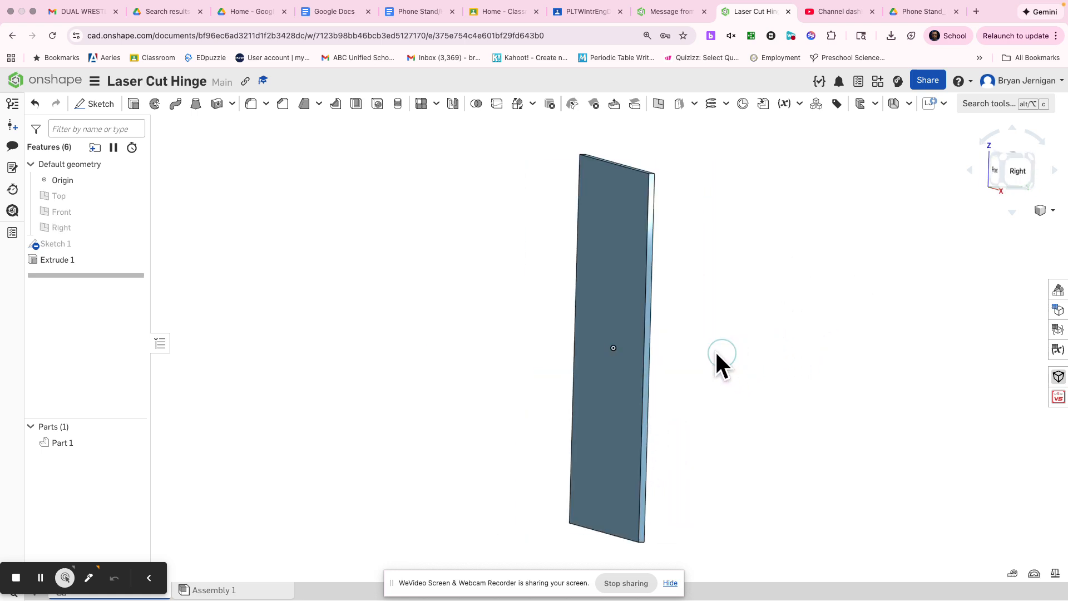
pyautogui.scroll(3, 656, 278)
pyautogui.moveTo(655, 189); pyautogui.dragTo(596, 351, button='right')
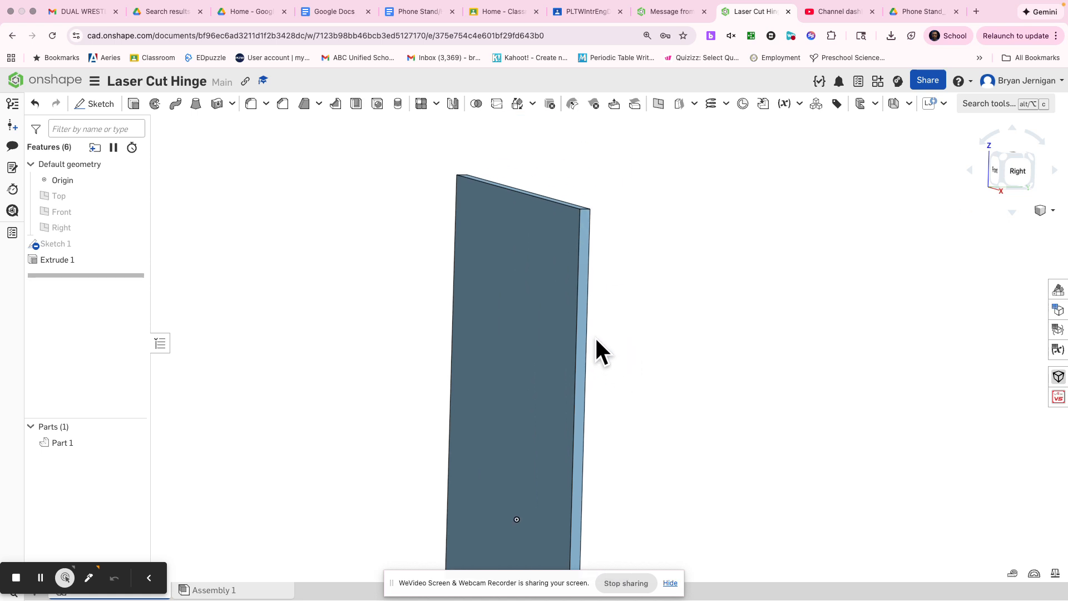
pyautogui.rightClick(582, 341)
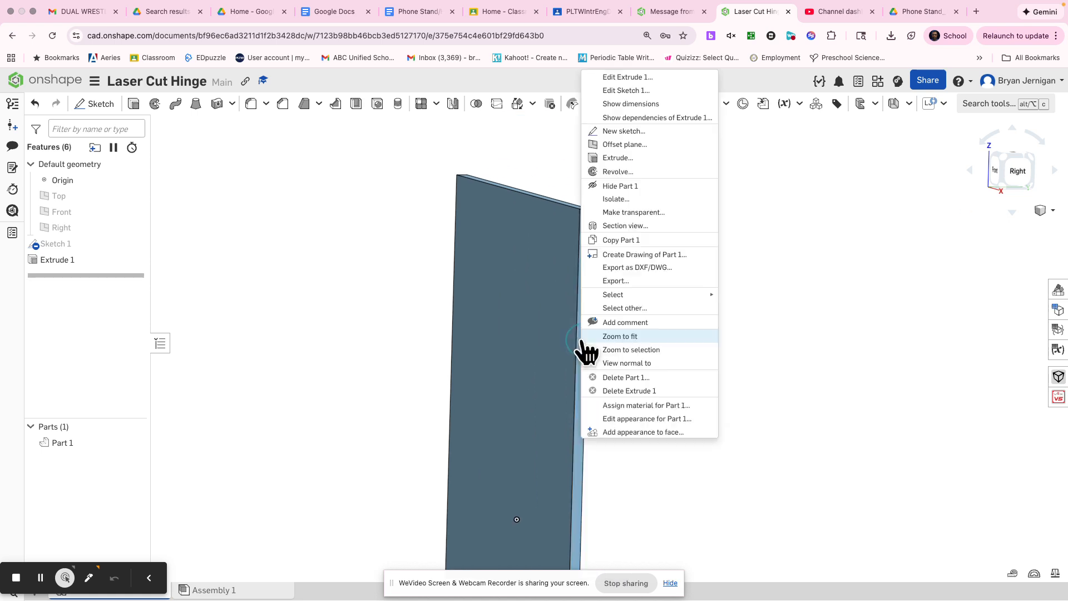
pyautogui.click(624, 132)
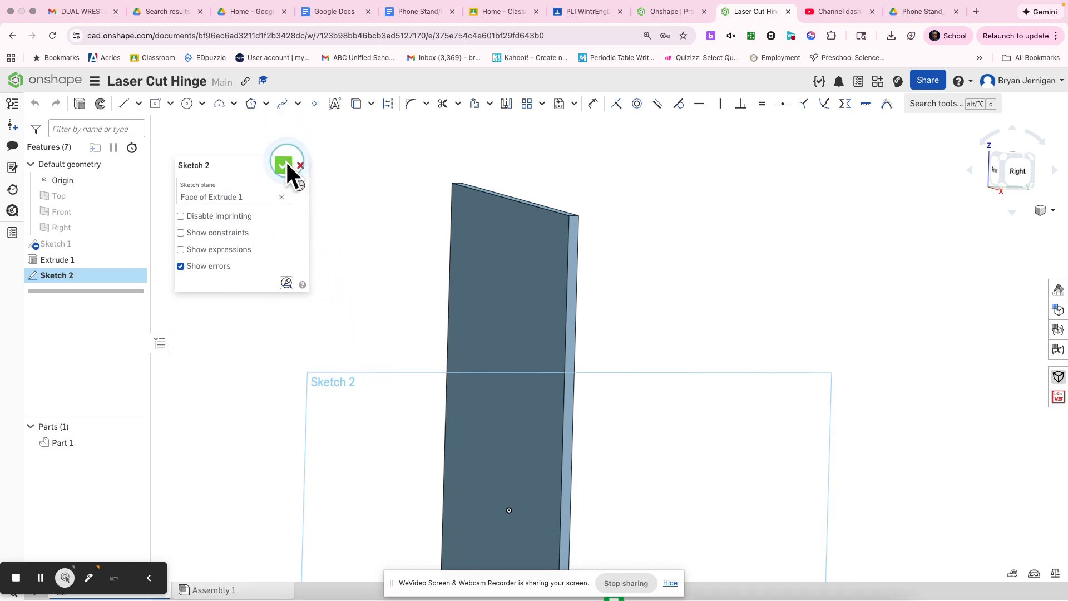
pyautogui.press('n')
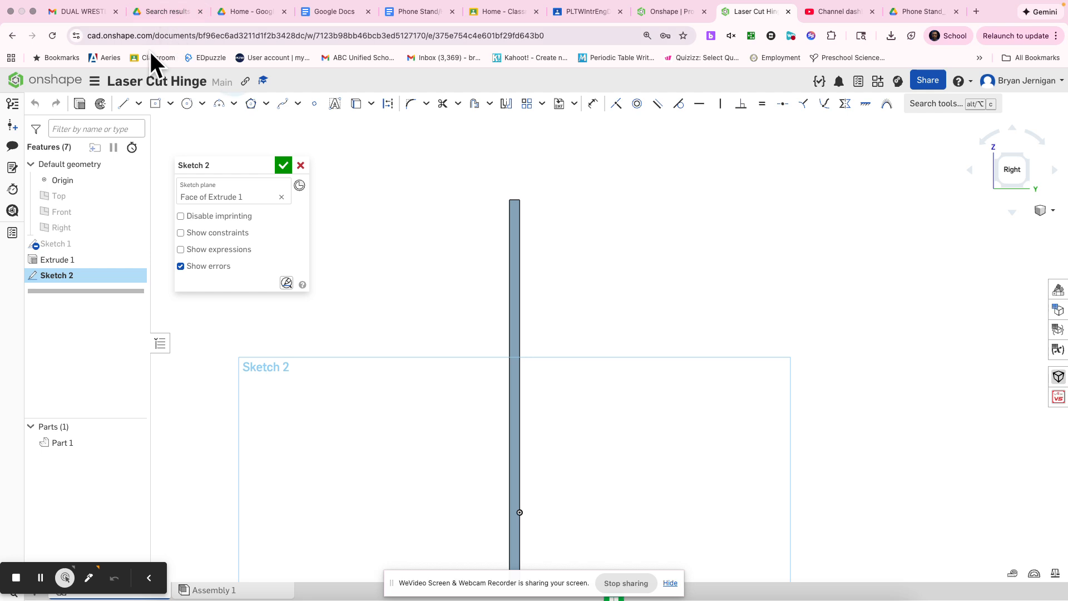
# Sketch a corner rectangle about 0.125 by 0.355 in across the full thickness at the side face's upper end, and finish the sketch
pyautogui.click(171, 104)
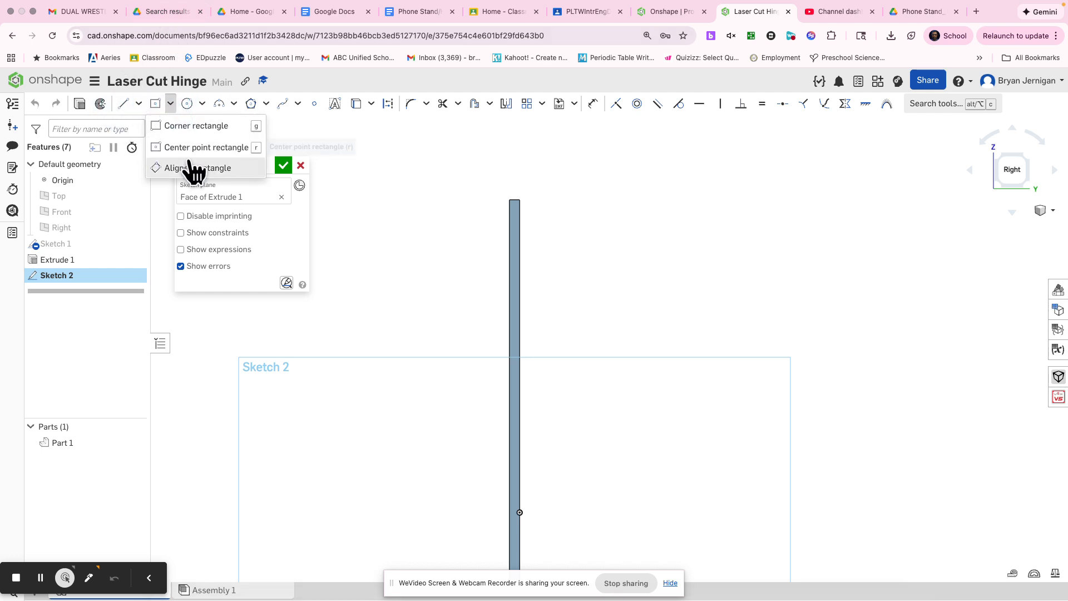
pyautogui.click(191, 148)
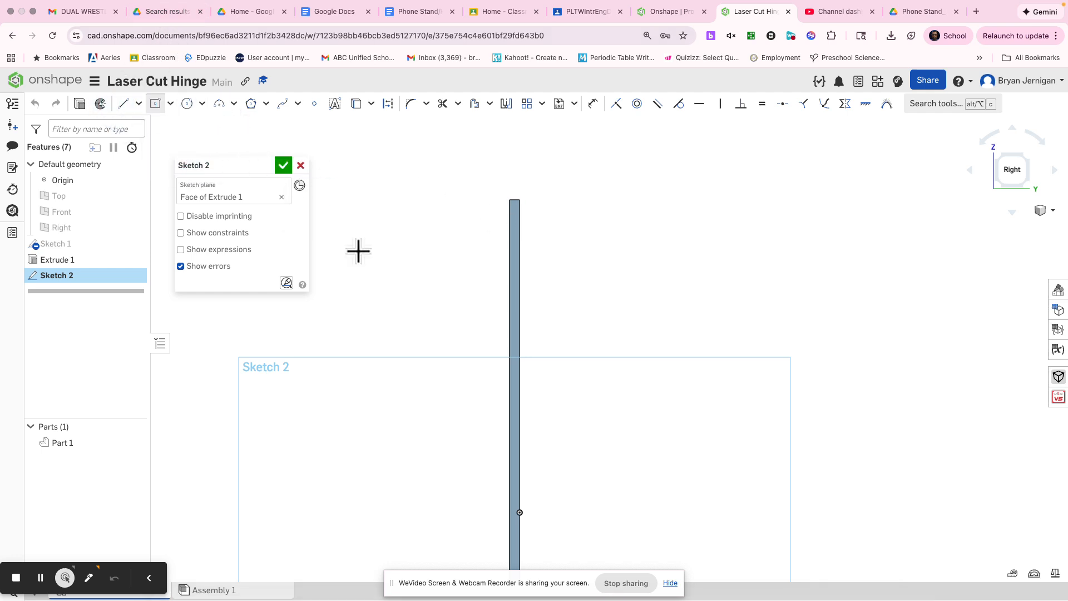
pyautogui.press('s')
pyautogui.click(418, 284)
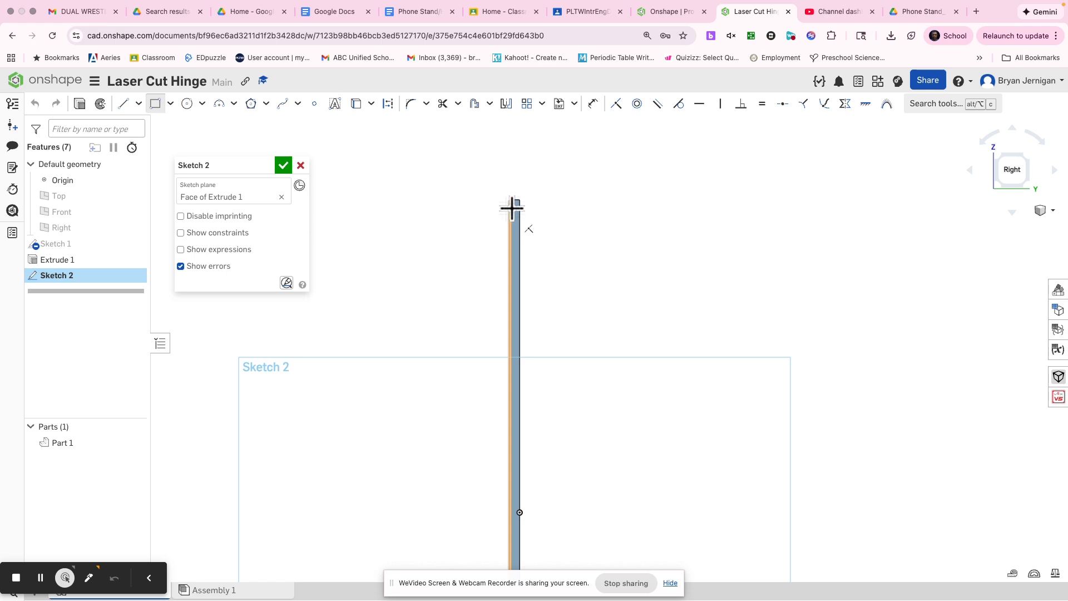
pyautogui.click(505, 186)
pyautogui.scroll(3, 518, 229)
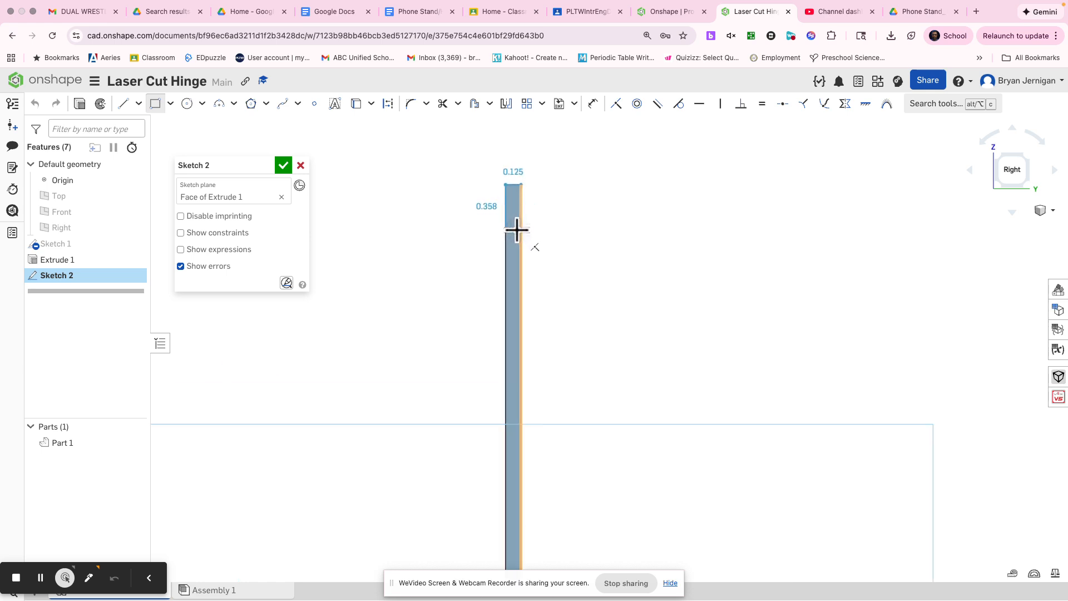
pyautogui.scroll(2, 518, 229)
pyautogui.click(521, 228)
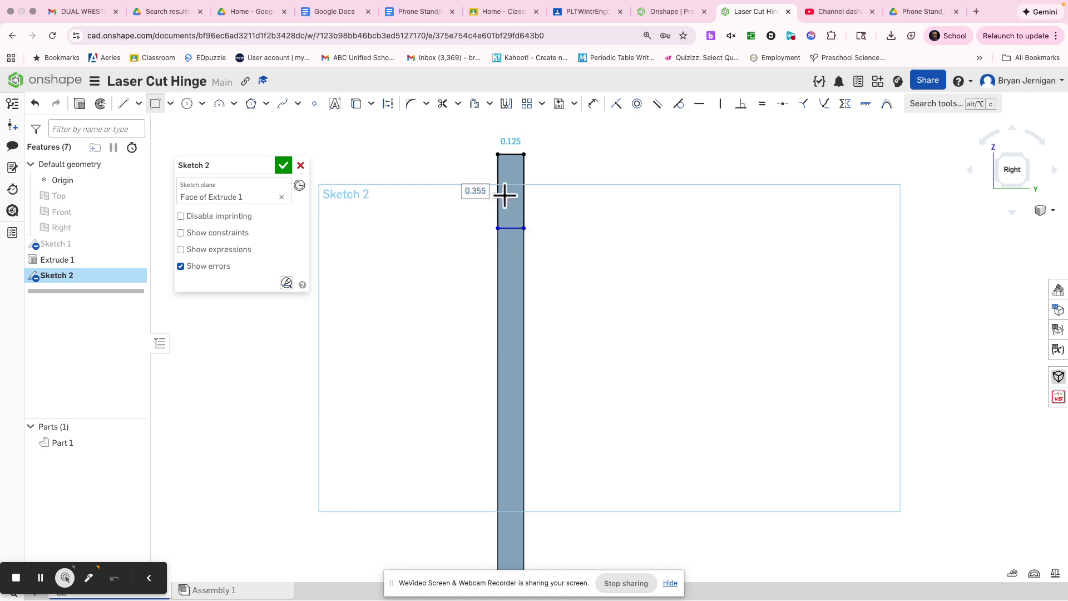
pyautogui.click(282, 166)
# Extrude the small rectangle 0.25 in outward, adding it to the plate as a tab
pyautogui.click(133, 104)
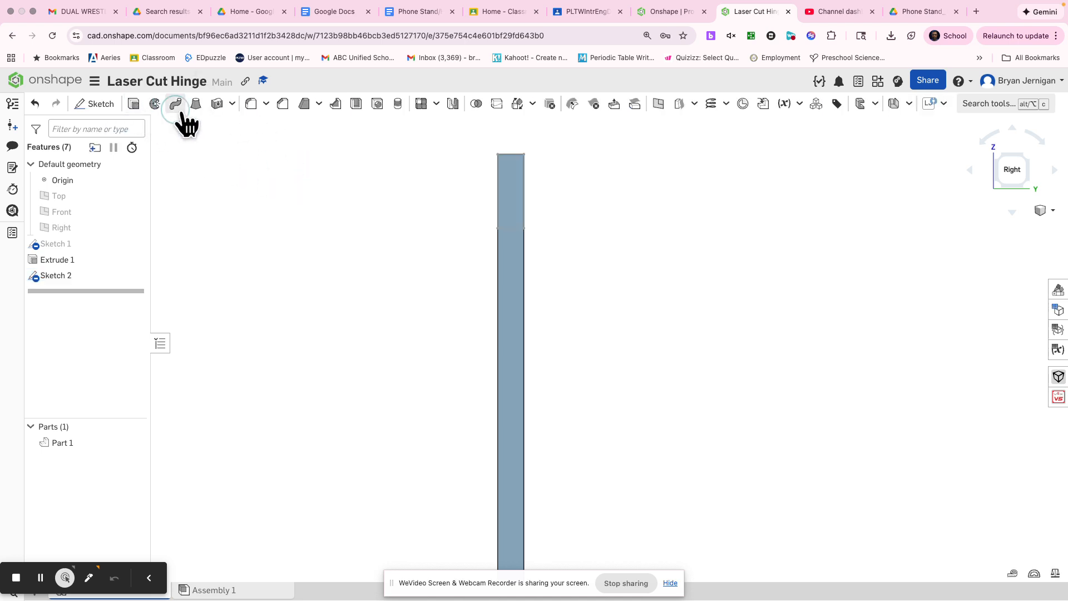
pyautogui.click(505, 203)
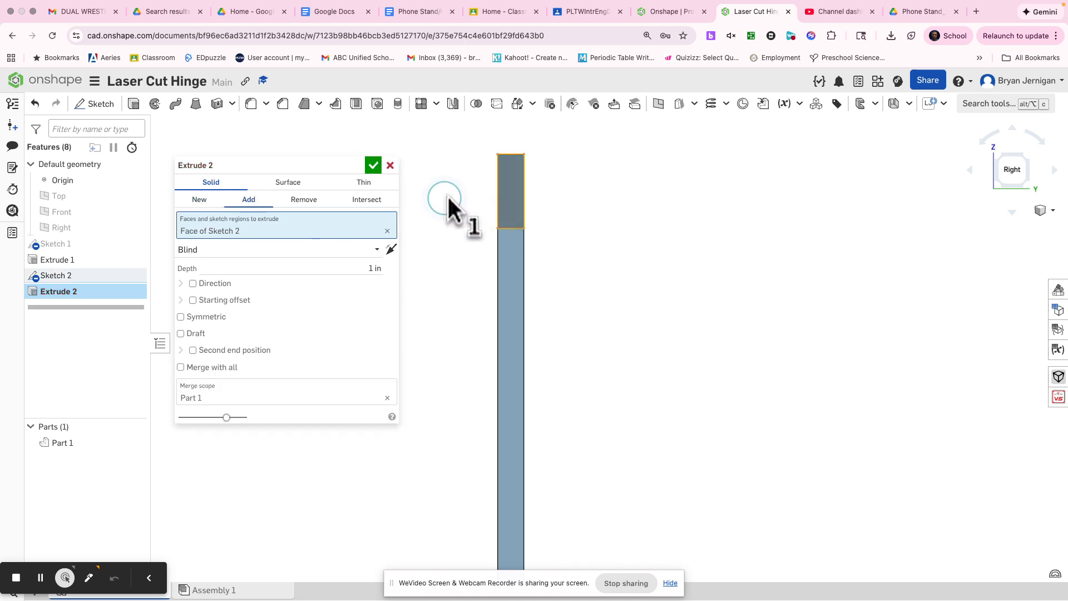
pyautogui.moveTo(432, 194); pyautogui.dragTo(458, 198, button='right')
pyautogui.click(381, 270)
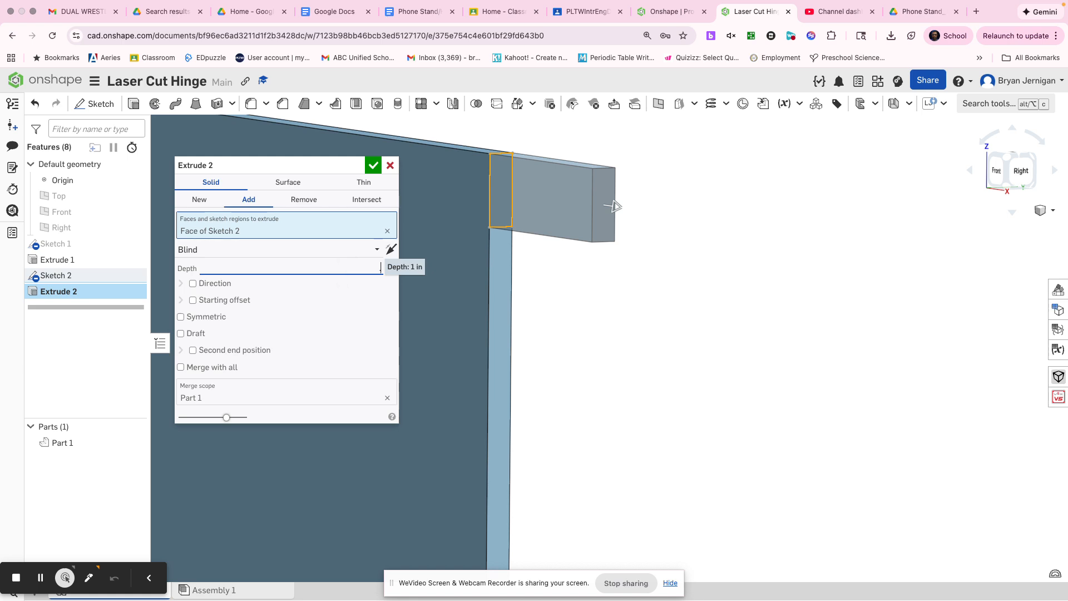
pyautogui.write('.25')
pyautogui.press('Return')
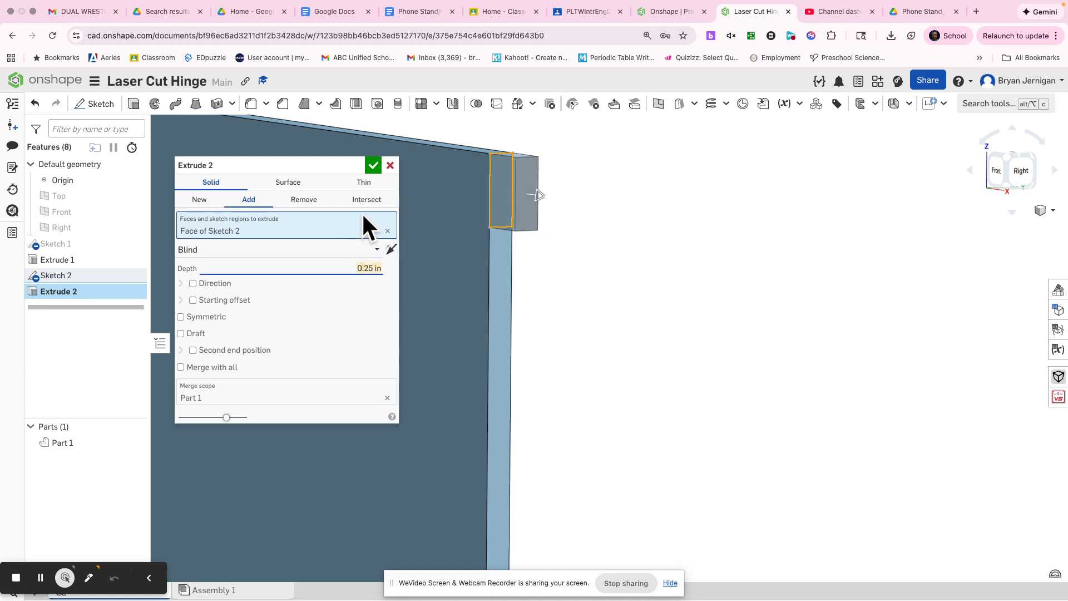
pyautogui.click(371, 163)
# Create a mid plane between the plate's two long narrow side faces
pyautogui.moveTo(483, 312); pyautogui.dragTo(423, 251, button='right')
pyautogui.scroll(5, 423, 251)
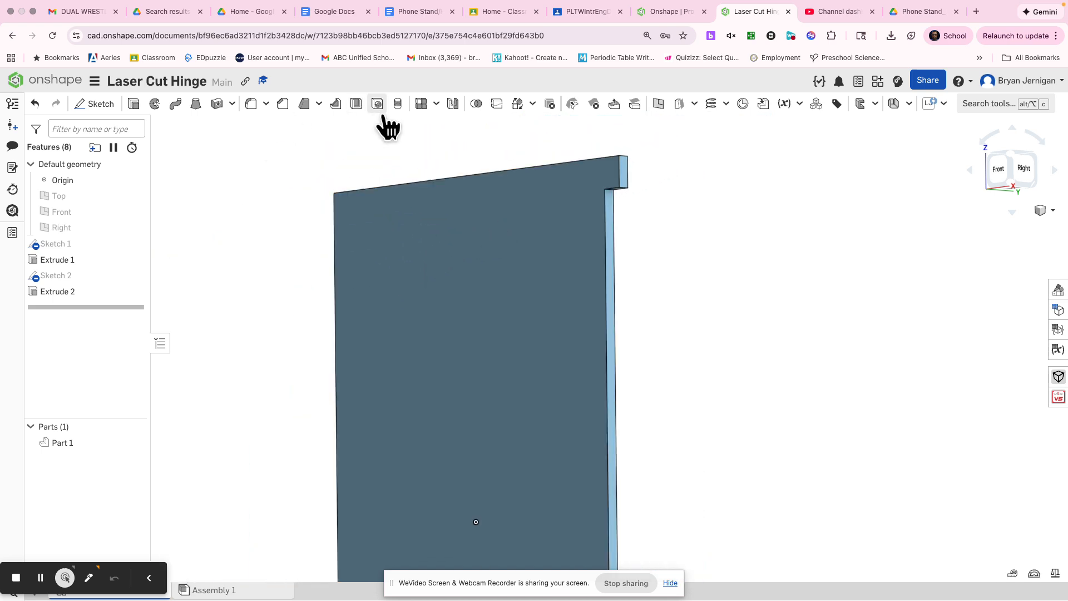
pyautogui.click(660, 106)
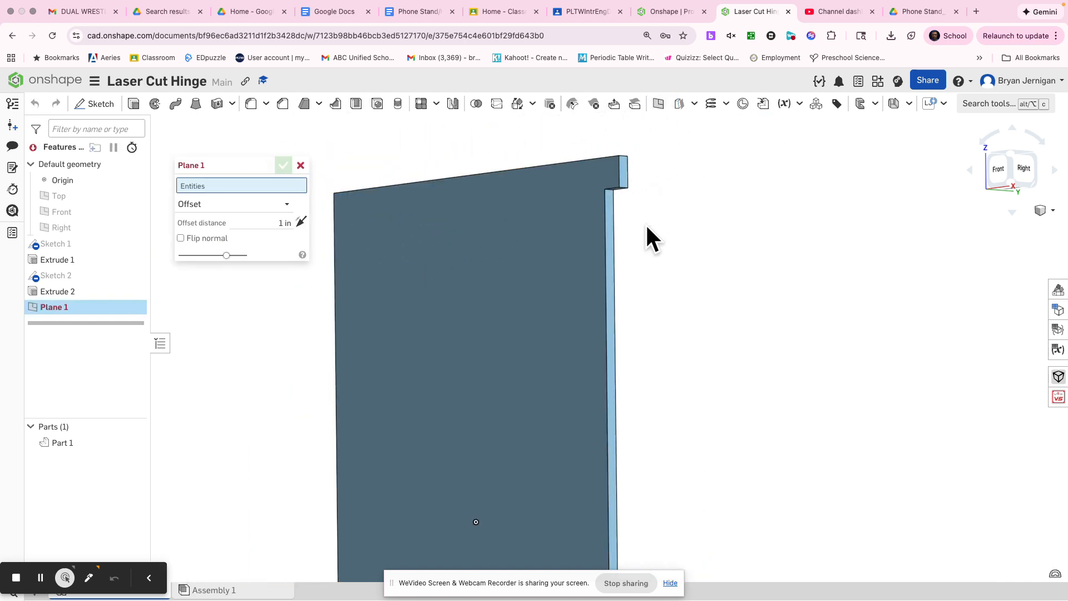
pyautogui.scroll(-2, 606, 255)
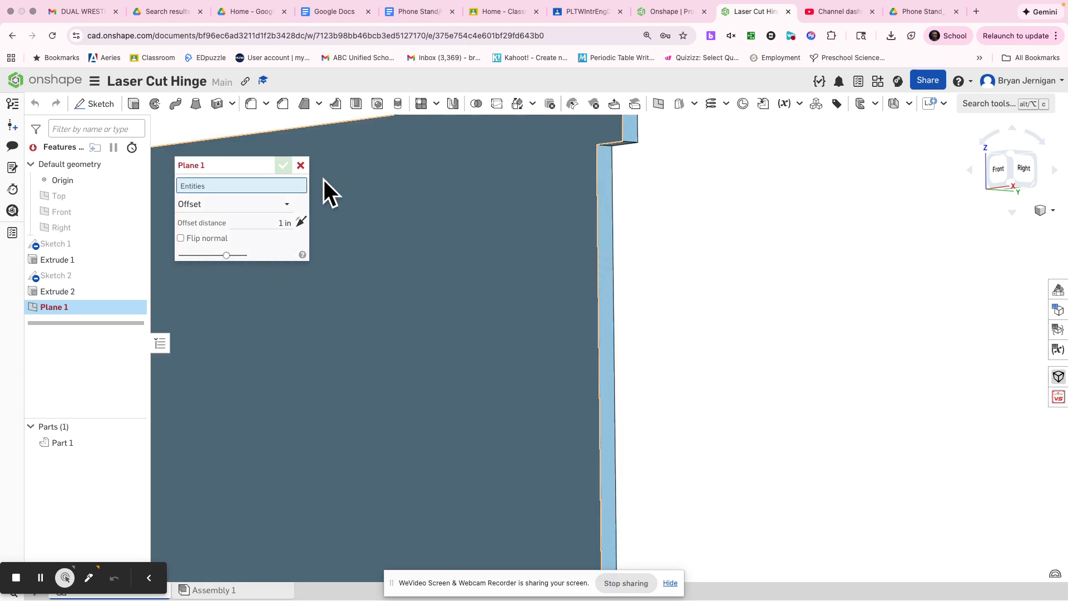
pyautogui.click(220, 204)
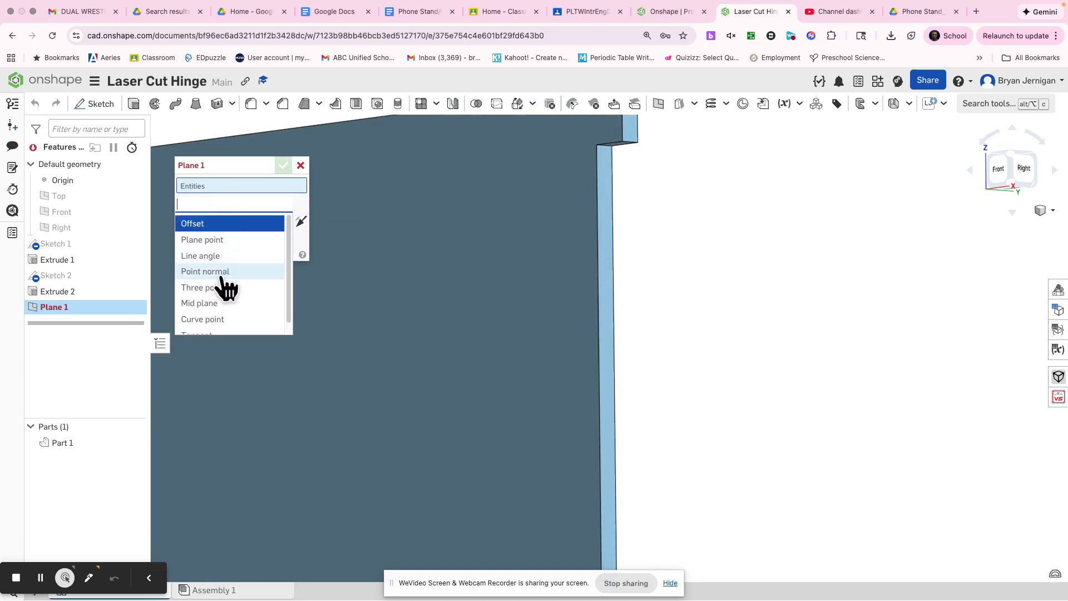
pyautogui.click(218, 303)
pyautogui.click(602, 237)
pyautogui.moveTo(602, 245); pyautogui.dragTo(566, 292, button='right')
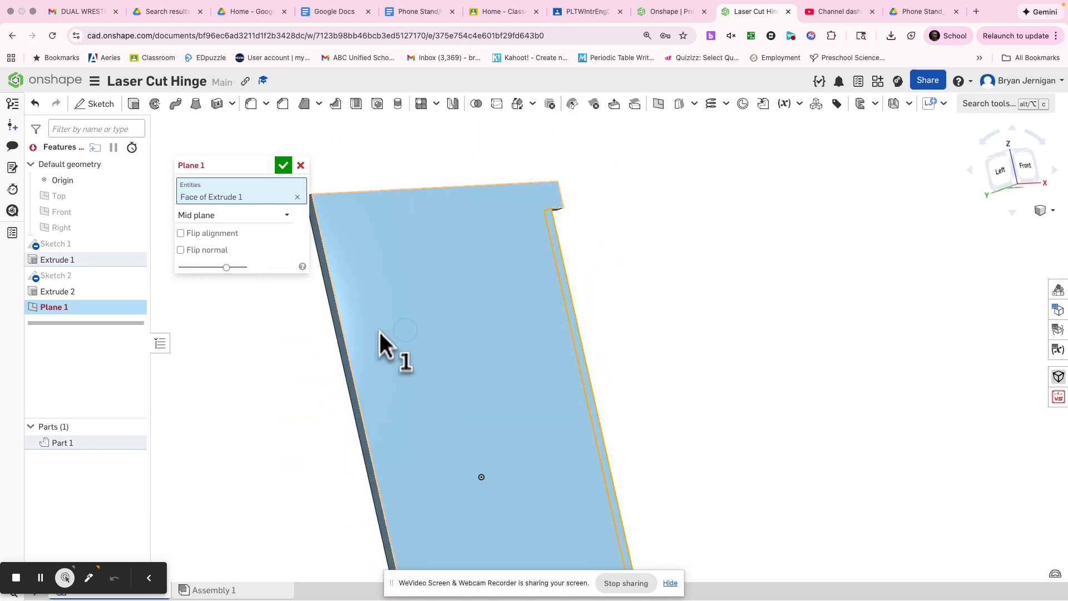
pyautogui.scroll(-4, 339, 338)
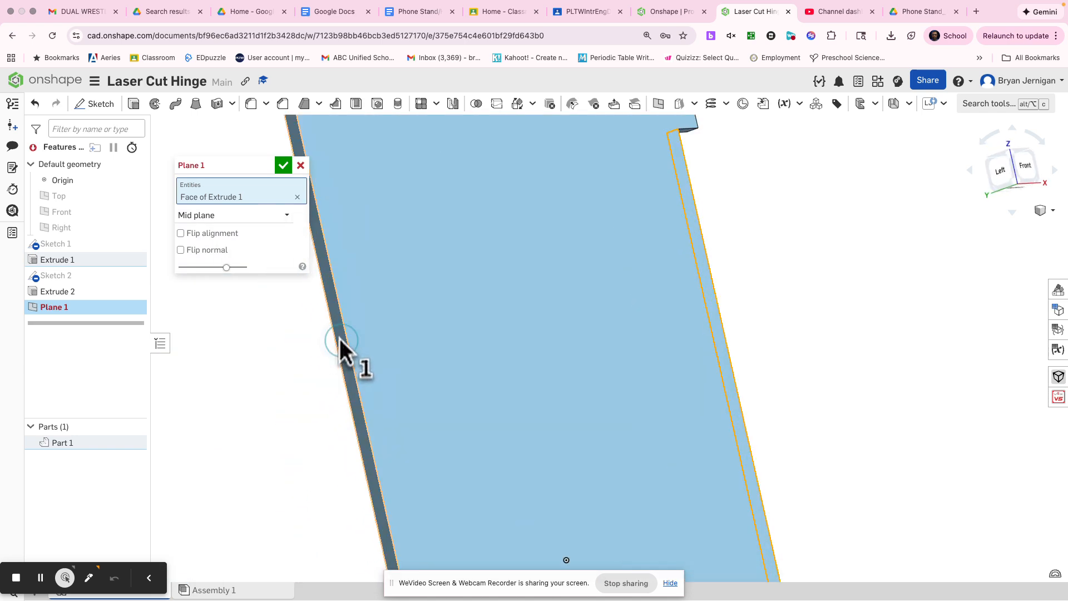
pyautogui.click(340, 341)
pyautogui.click(283, 166)
# Mirror the tab extrusion across the new mid plane as a feature mirror with Reapply features enabled
pyautogui.scroll(5, 590, 243)
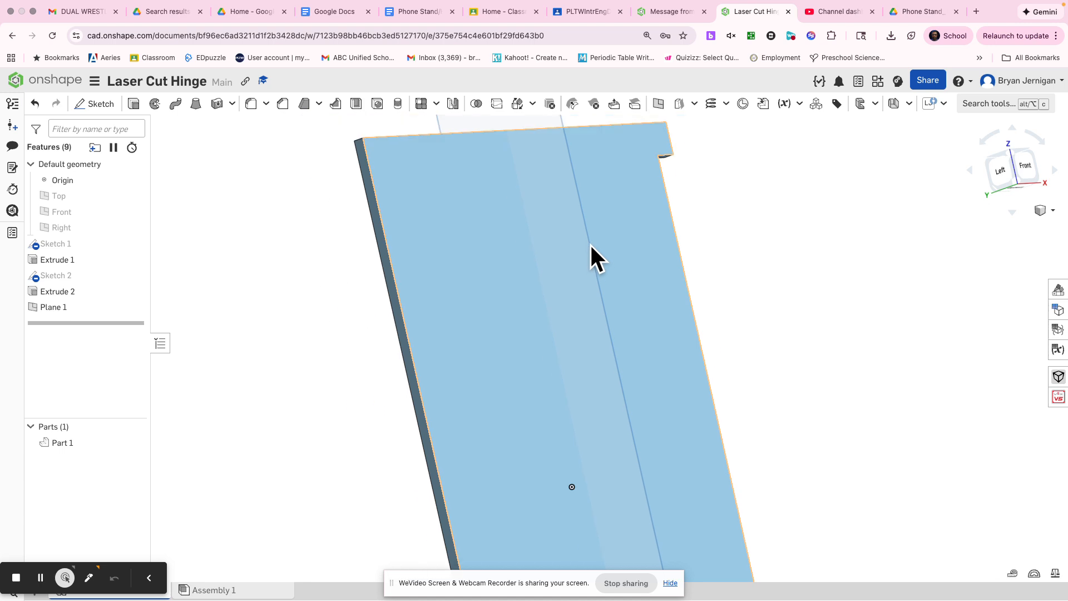
pyautogui.click(451, 105)
pyautogui.click(238, 184)
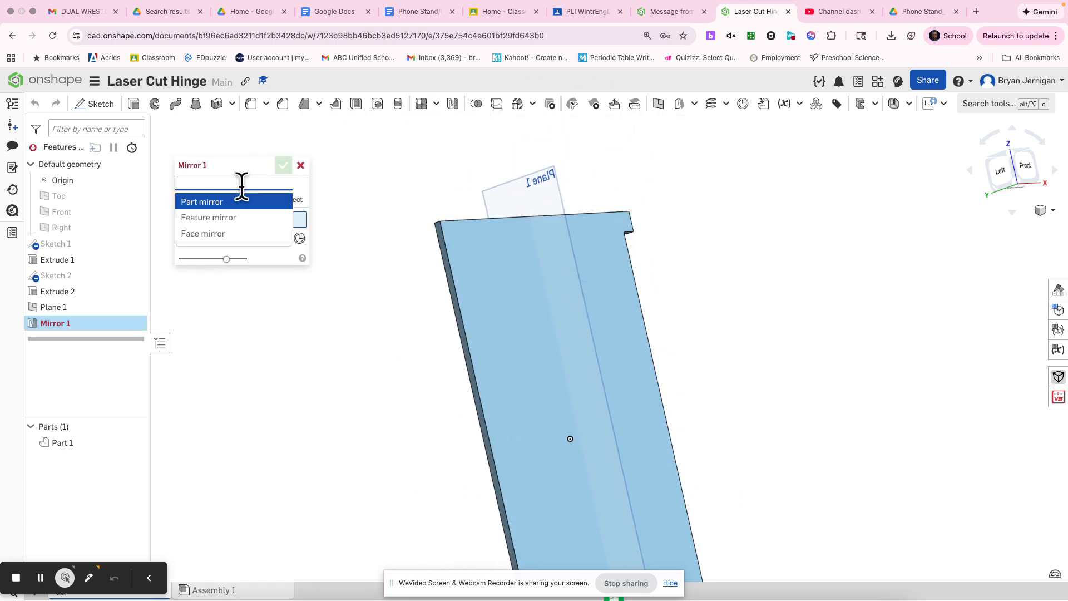
pyautogui.click(236, 218)
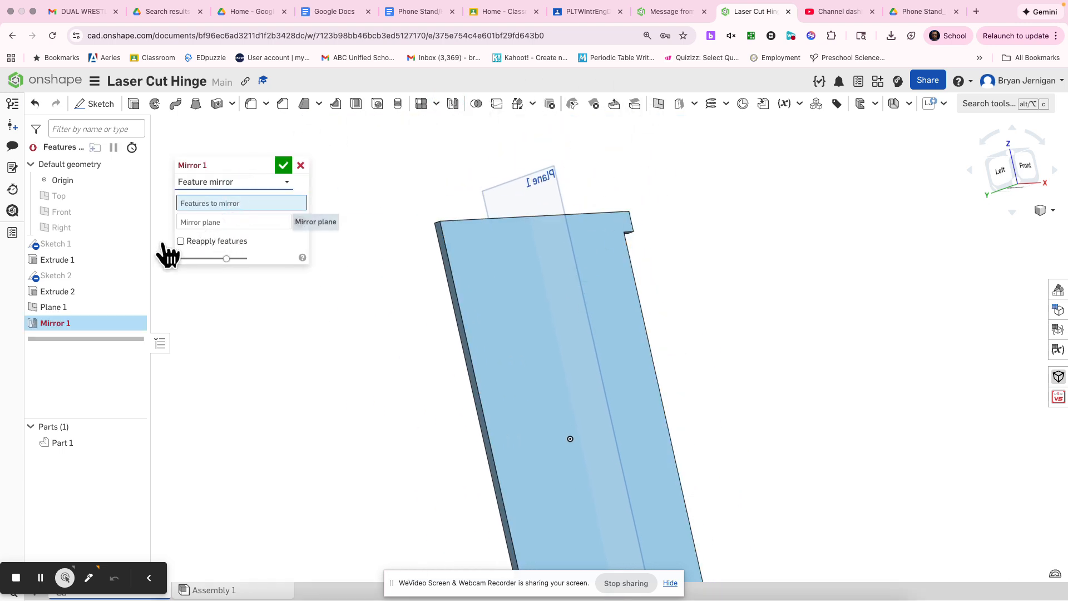
pyautogui.click(86, 294)
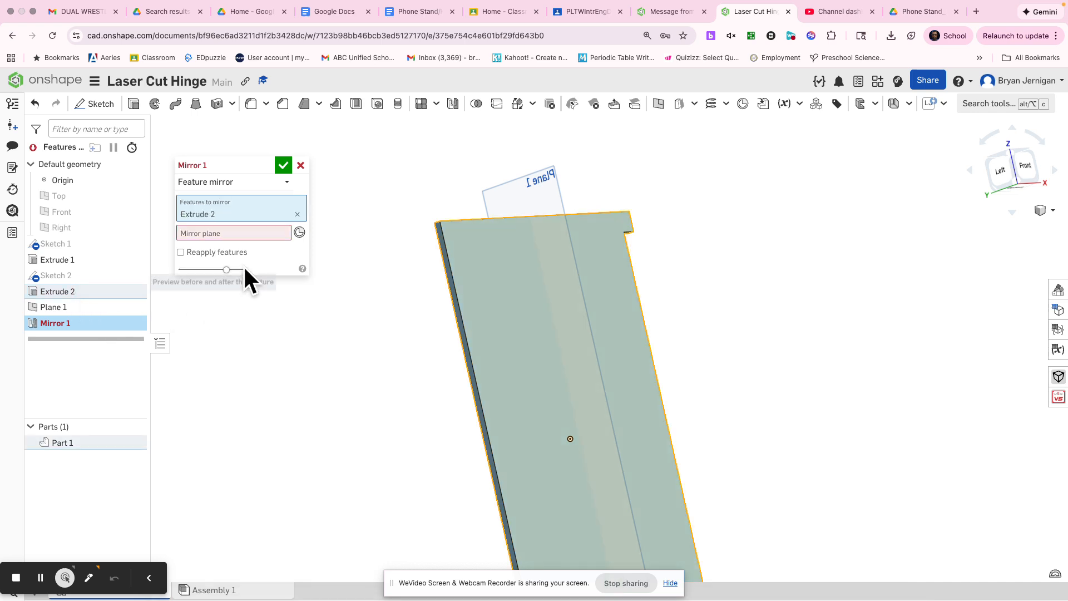
pyautogui.click(551, 184)
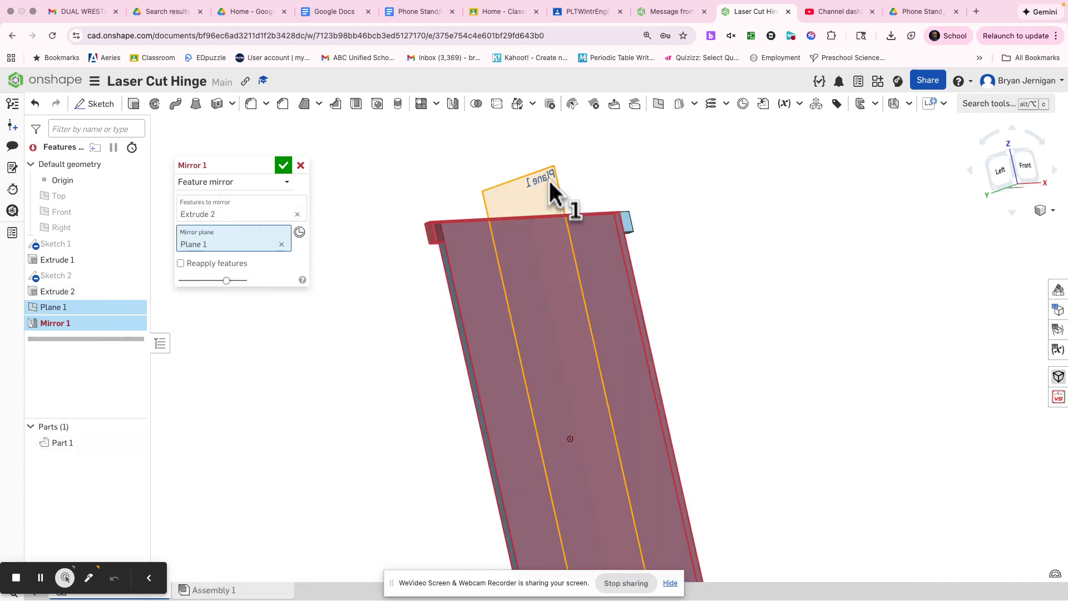
pyautogui.click(180, 263)
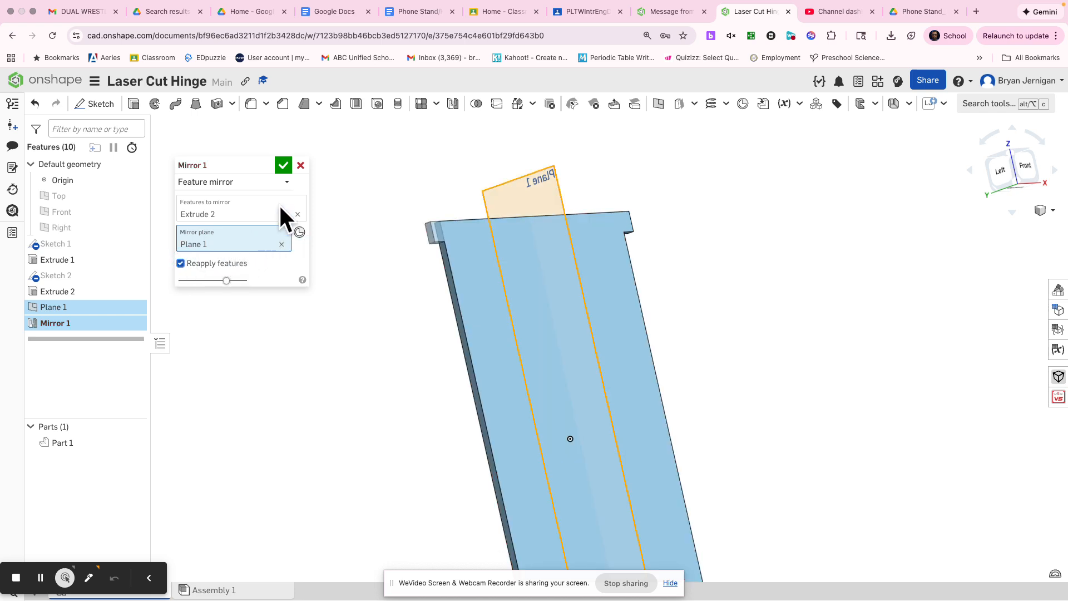
pyautogui.click(284, 166)
# Hide all planes, including the new mid plane
pyautogui.moveTo(413, 276); pyautogui.dragTo(342, 328, button='right')
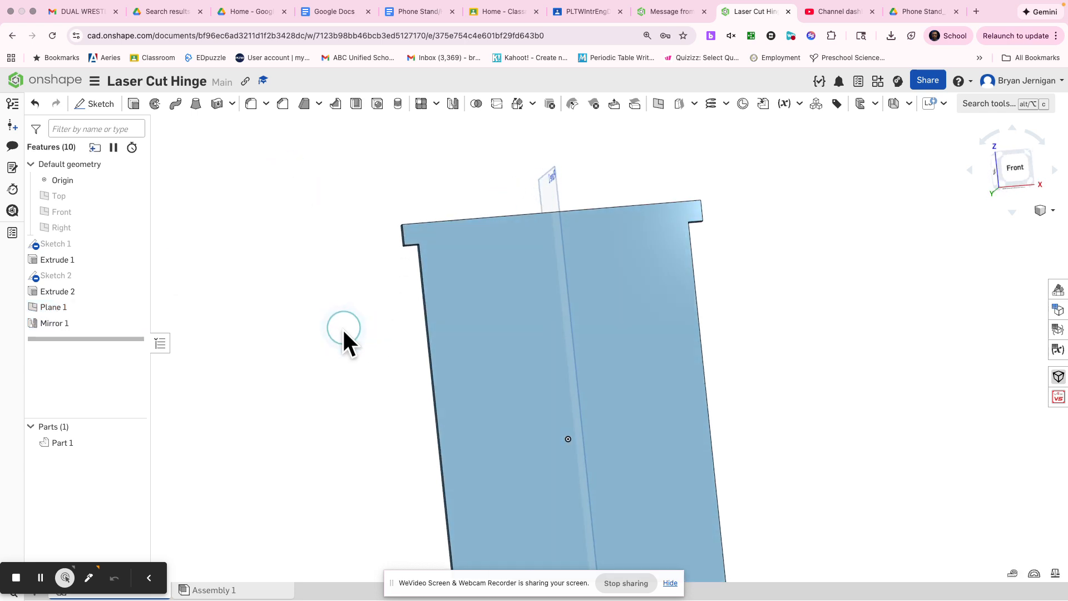
pyautogui.press('p')
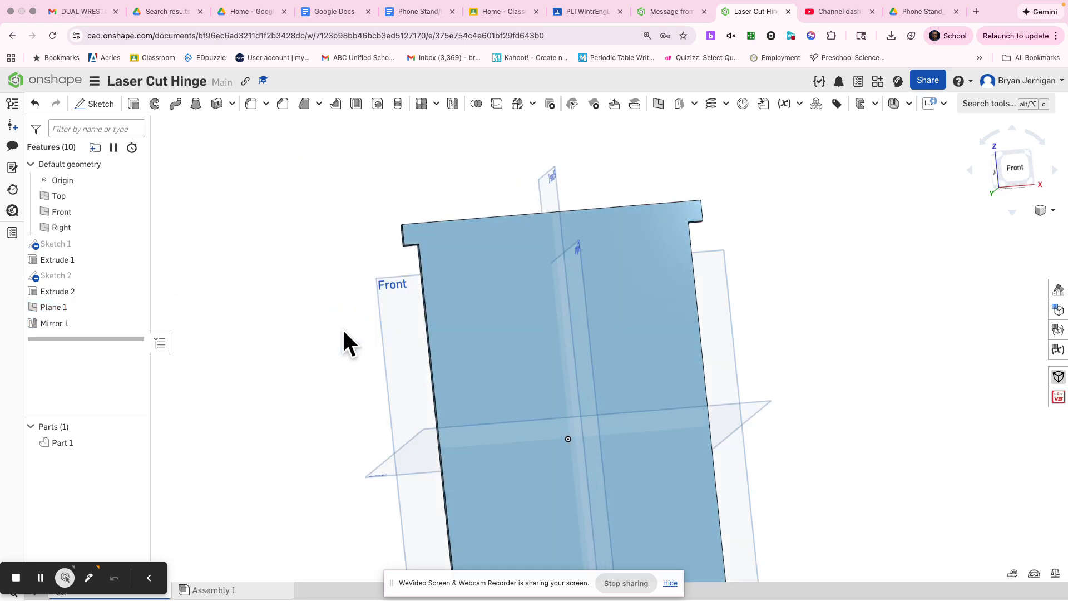
pyautogui.press('p')
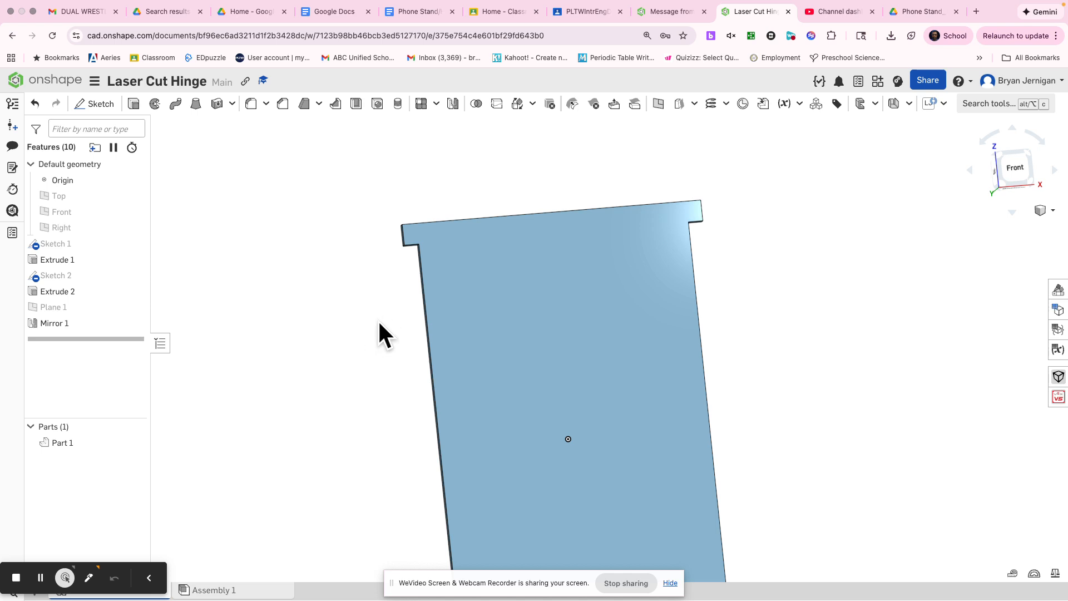
# Start a sketch on the plate's long narrow side face, just below the tab, and view it face-on
pyautogui.moveTo(378, 323); pyautogui.dragTo(693, 297, button='right')
pyautogui.scroll(5, 696, 294)
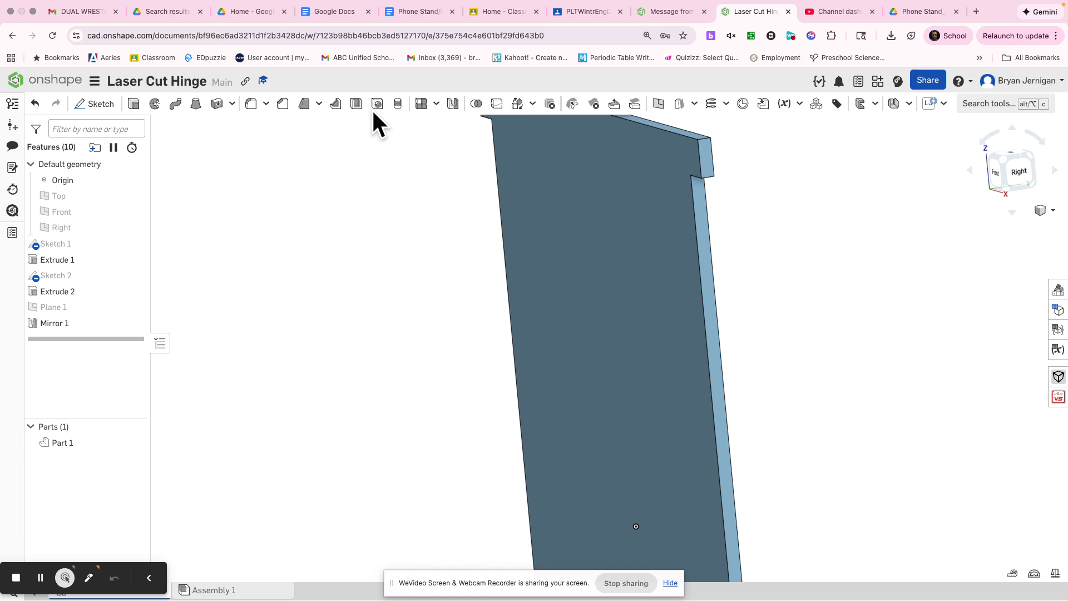
pyautogui.click(100, 104)
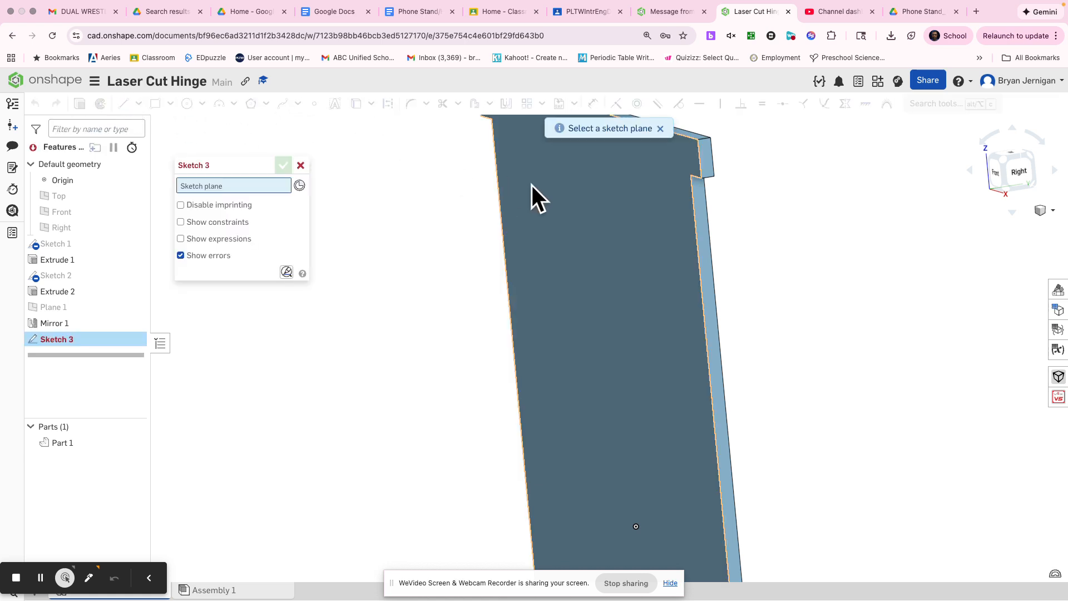
pyautogui.click(702, 213)
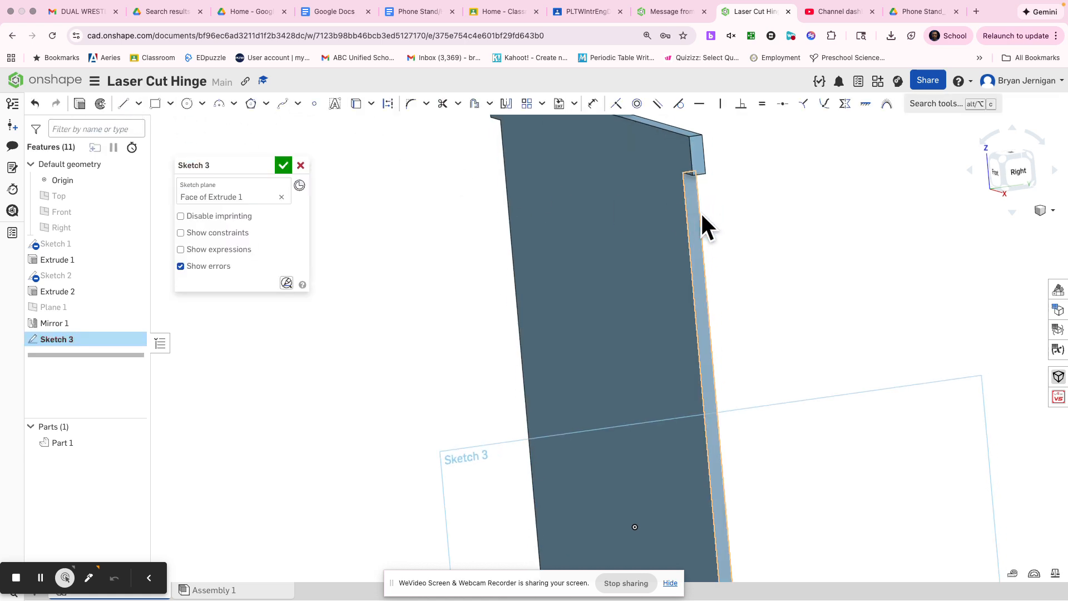
pyautogui.moveTo(696, 212); pyautogui.dragTo(637, 348, button='middle')
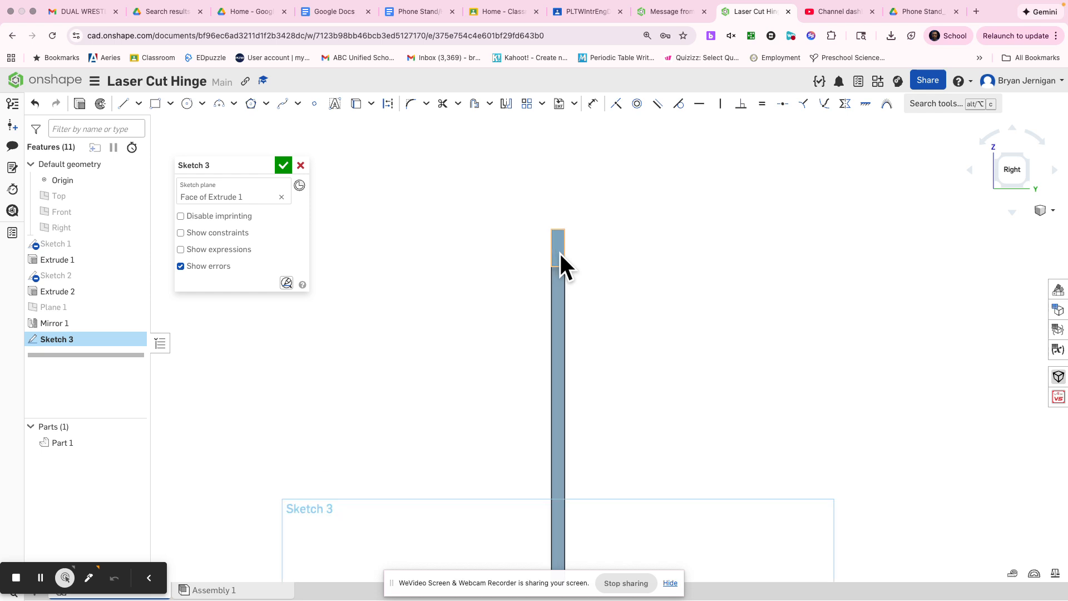
# Project the outline of the tab's end face into the side sketch
pyautogui.scroll(5, 559, 251)
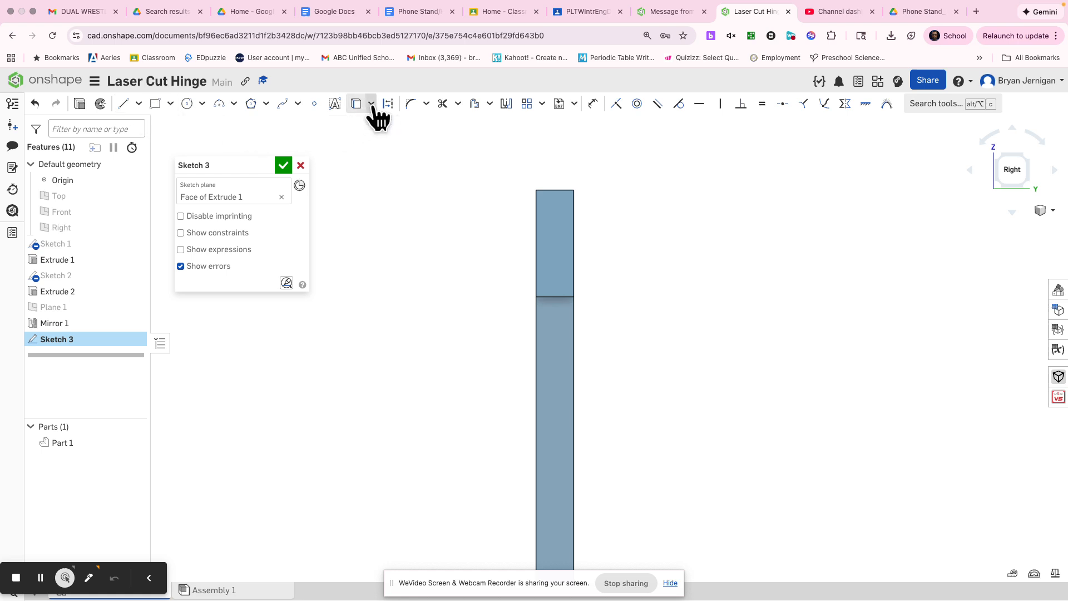
pyautogui.click(314, 104)
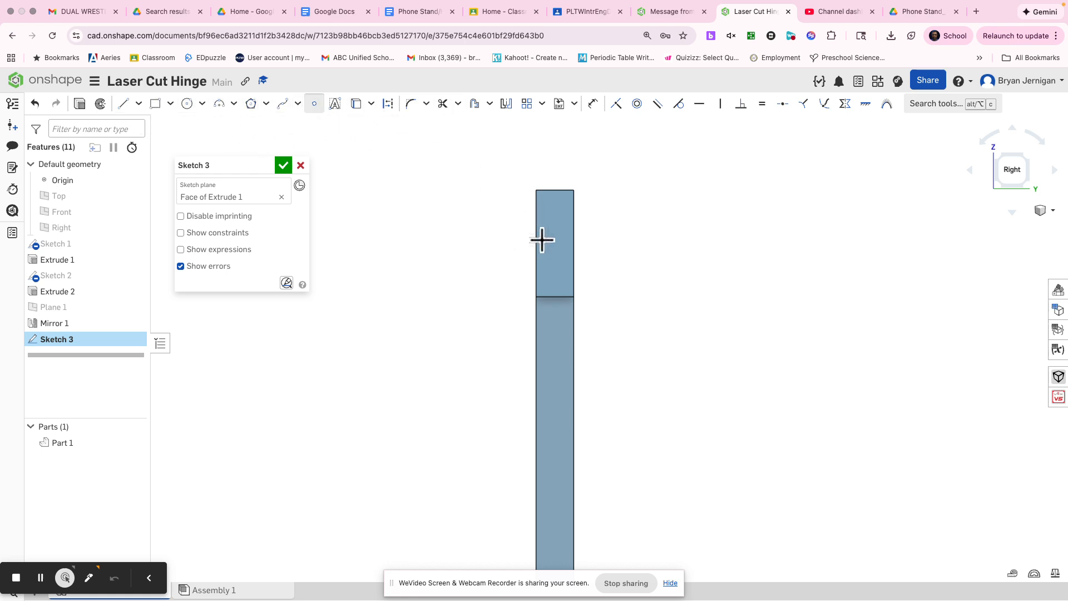
pyautogui.click(356, 104)
pyautogui.click(536, 233)
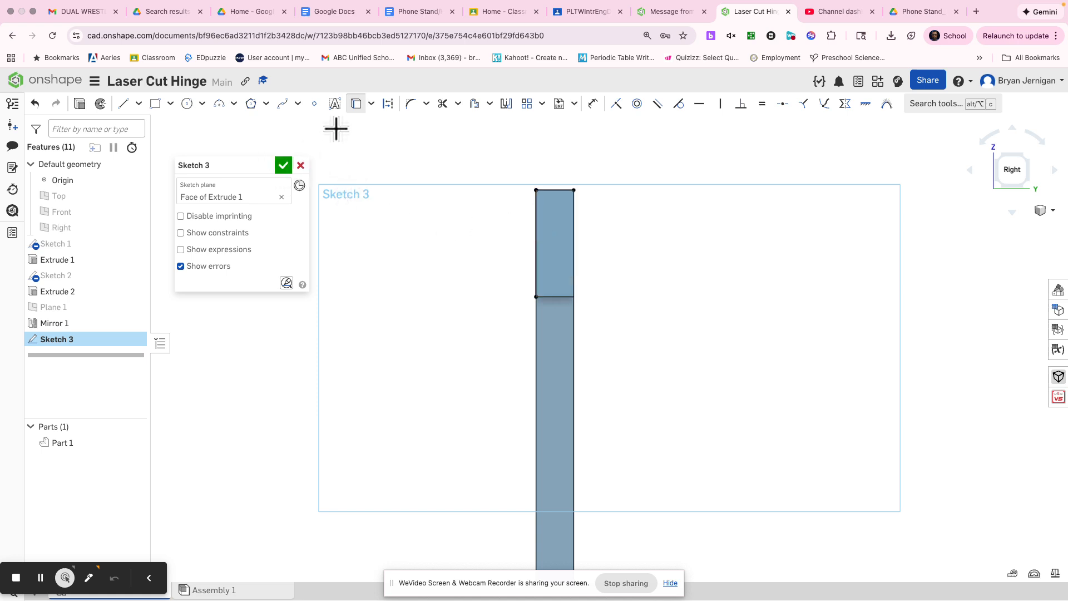
# Place sketch points at the midpoint of the tab outline's upper edge and at the tab's centre
pyautogui.click(315, 104)
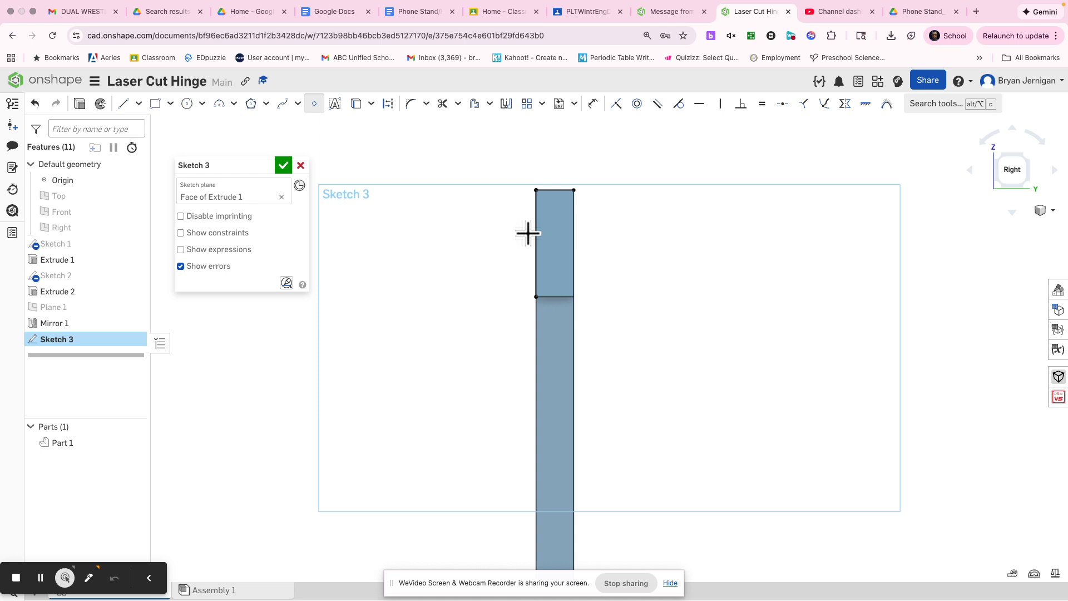
pyautogui.click(555, 190)
pyautogui.click(555, 243)
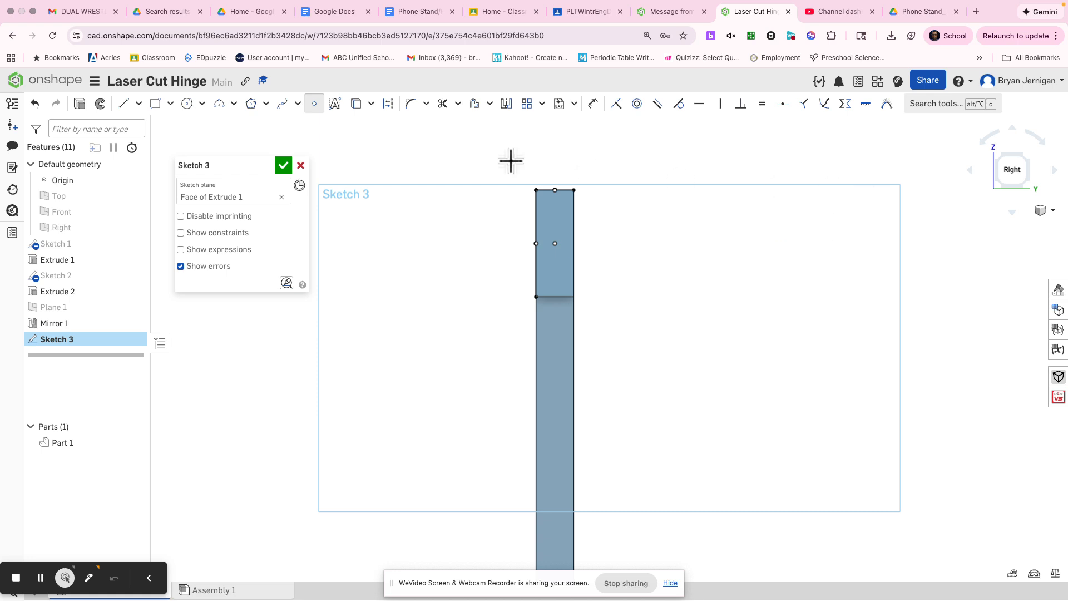
# Draw two concentric circles at the tab's centre point, one through the tab's upper corner and an outer one about 0.556 in in diameter
pyautogui.click(194, 106)
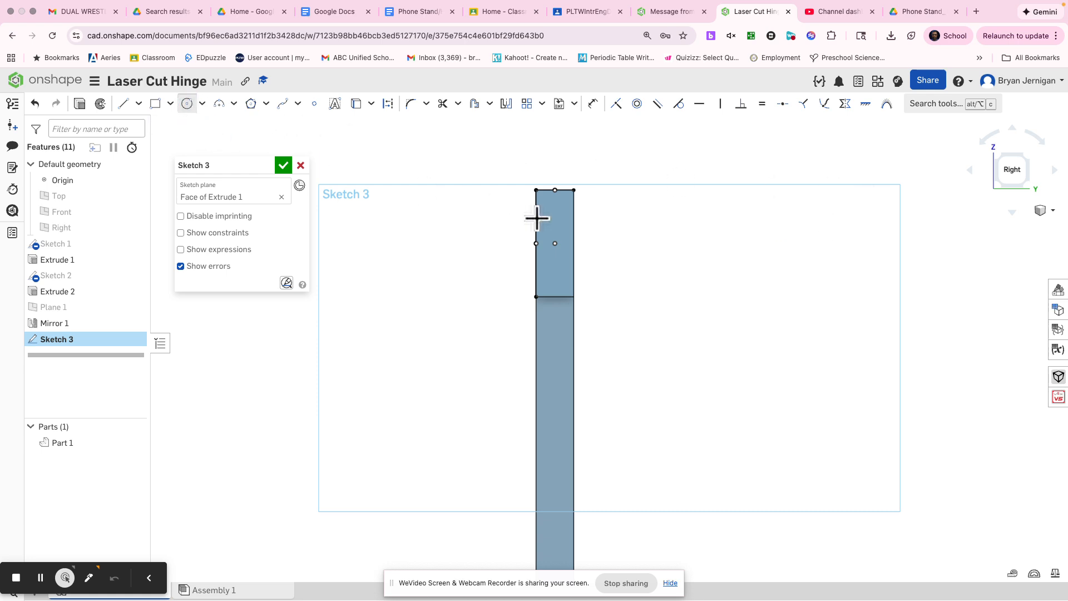
pyautogui.click(555, 243)
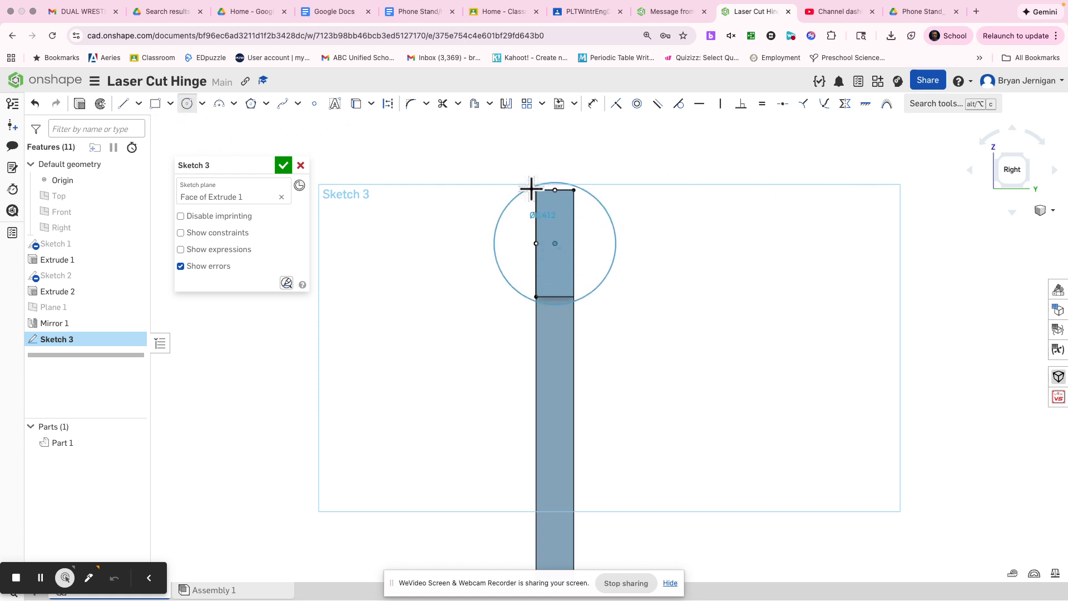
pyautogui.click(536, 189)
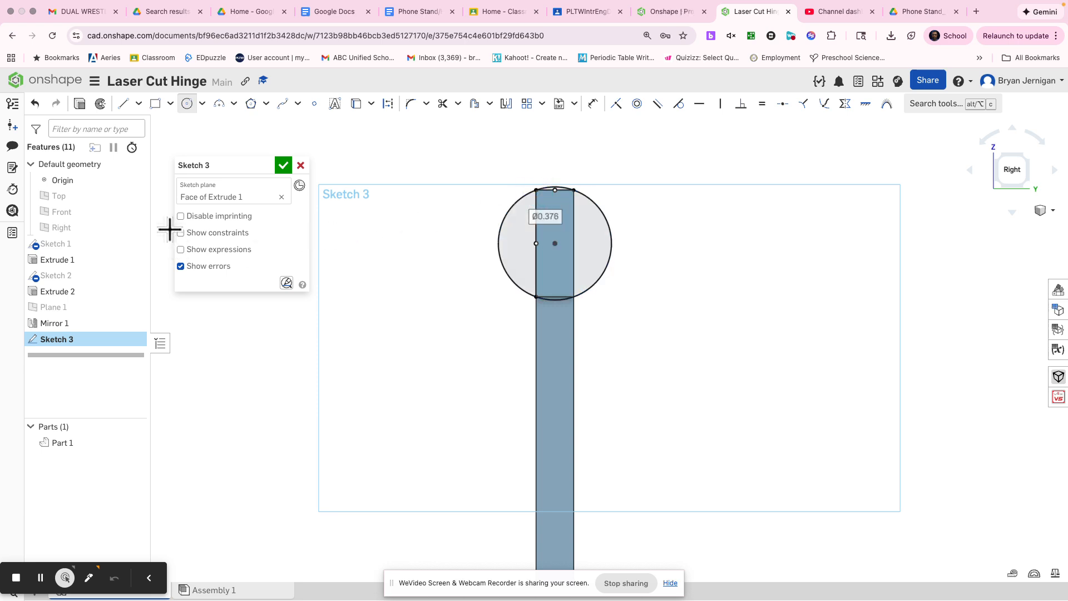
pyautogui.click(554, 243)
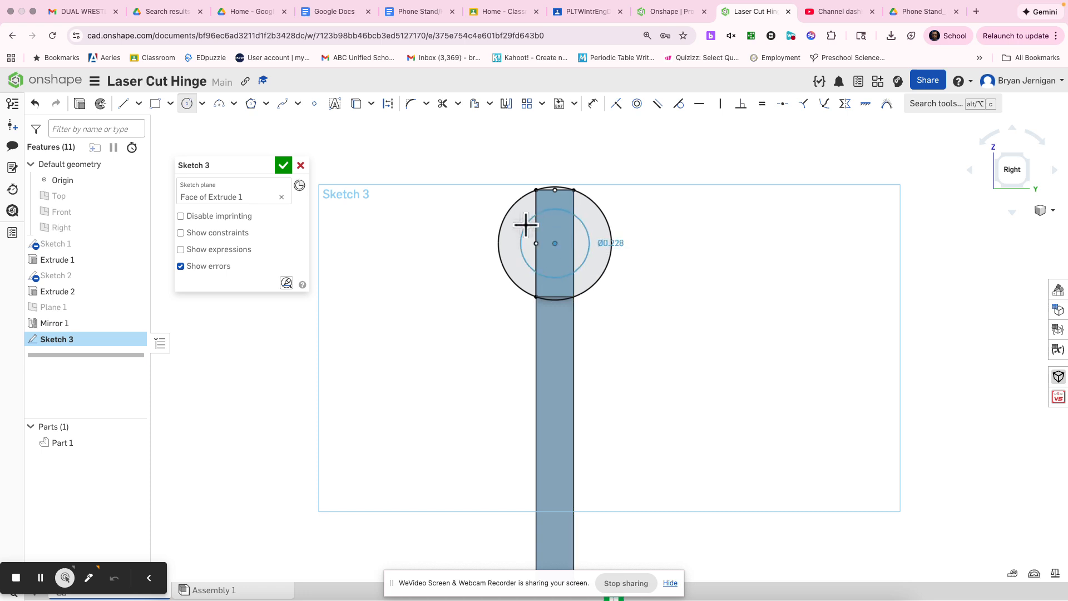
pyautogui.click(496, 184)
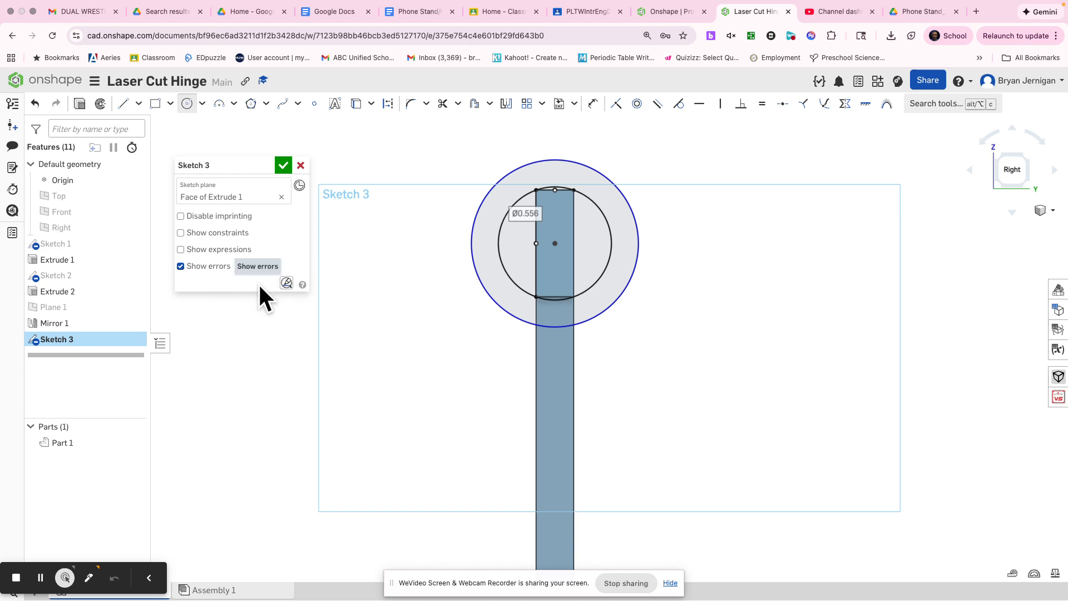
# Draw a rectangle about 1.144 in long from the outer circle's highest point, extending away from the plate down to the circle's lowest level
pyautogui.moveTo(351, 312)
pyautogui.mouseDown(button='right')
pyautogui.moveTo(369, 284)
pyautogui.moveTo(340, 285)
pyautogui.moveTo(343, 310)
pyautogui.moveTo(370, 301)
pyautogui.moveTo(355, 300)
pyautogui.moveTo(339, 267)
pyautogui.mouseUp(button='right')
pyautogui.moveTo(486, 237)
pyautogui.mouseDown(button='right')
pyautogui.moveTo(465, 252)
pyautogui.moveTo(477, 244)
pyautogui.mouseUp(button='right')
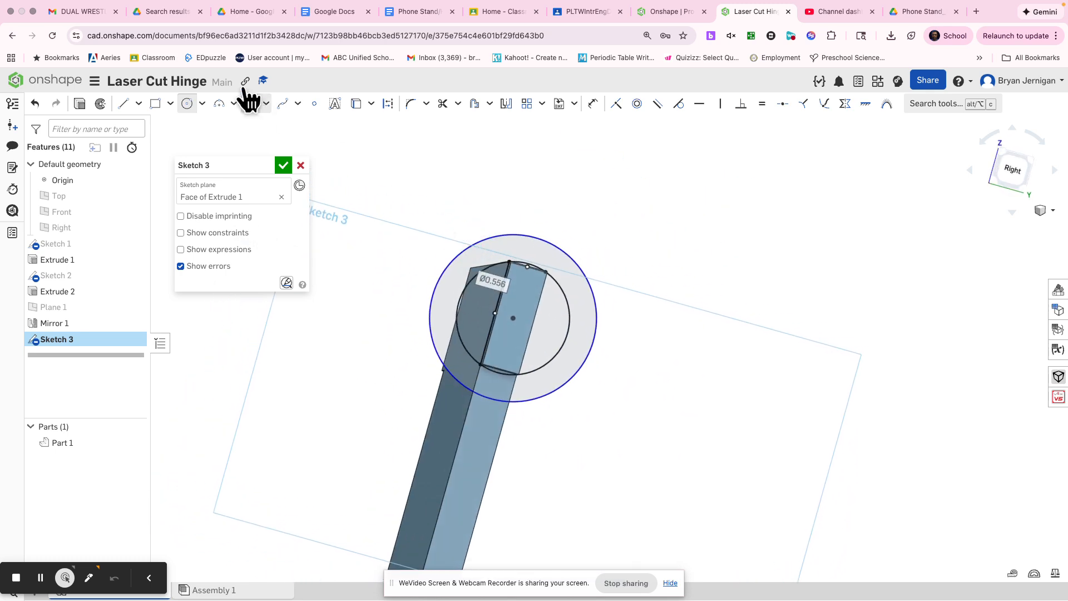
pyautogui.click(156, 104)
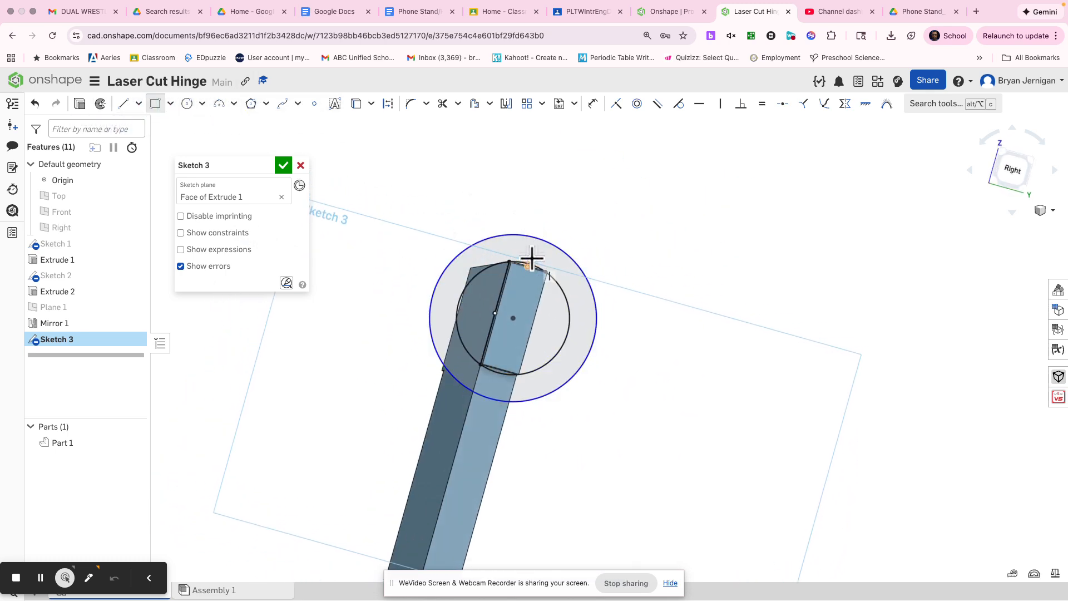
pyautogui.press('n')
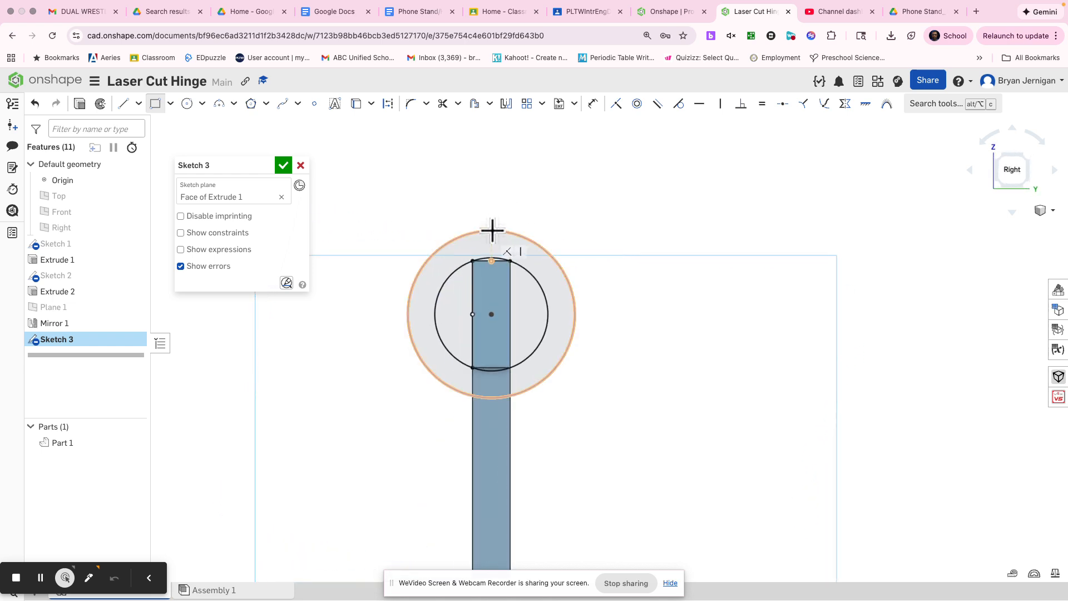
pyautogui.click(492, 230)
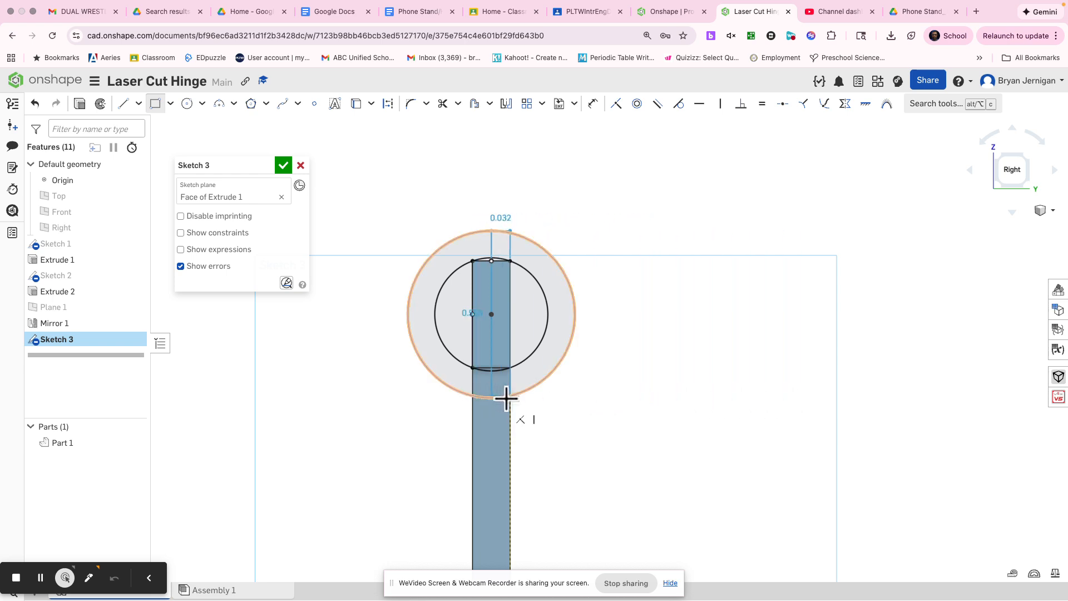
pyautogui.click(835, 397)
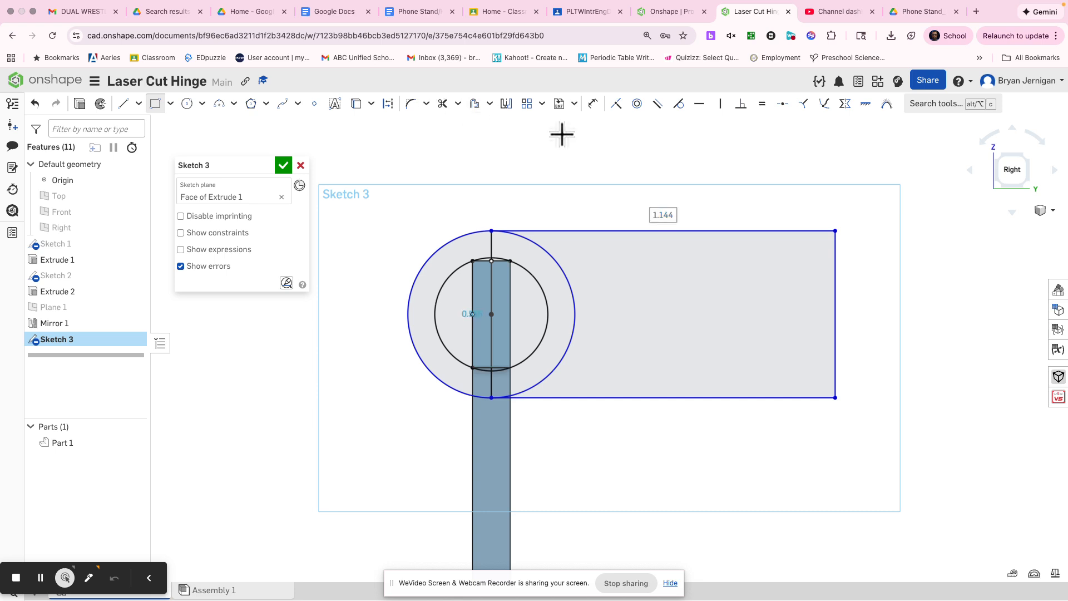
# Constrain the rectangle's lower inner corner coincident with the outer circle and its upper edge tangent to that circle
pyautogui.click(616, 106)
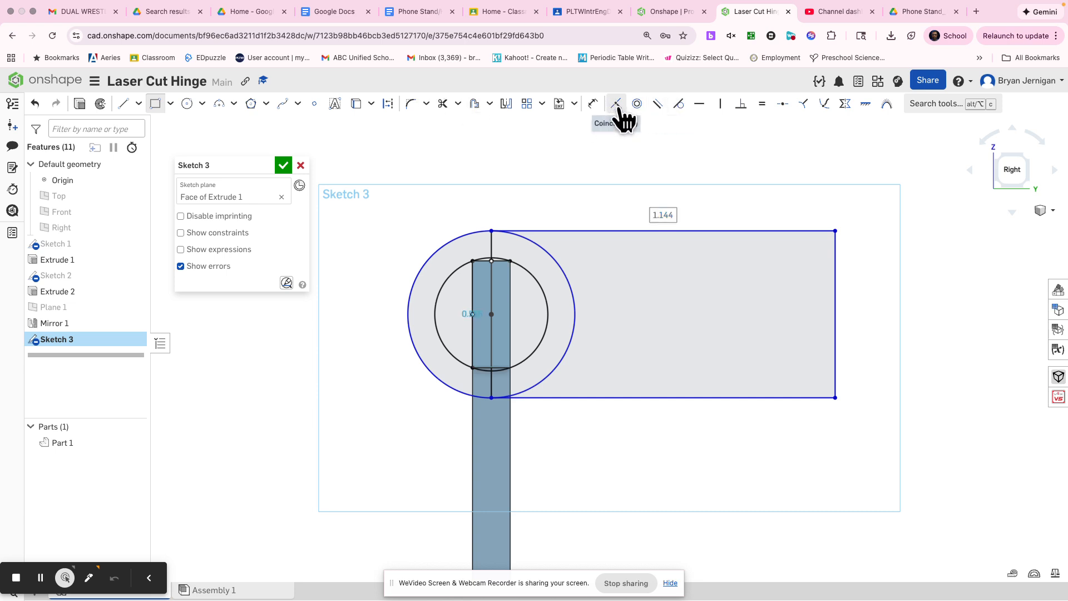
pyautogui.click(491, 397)
pyautogui.click(520, 394)
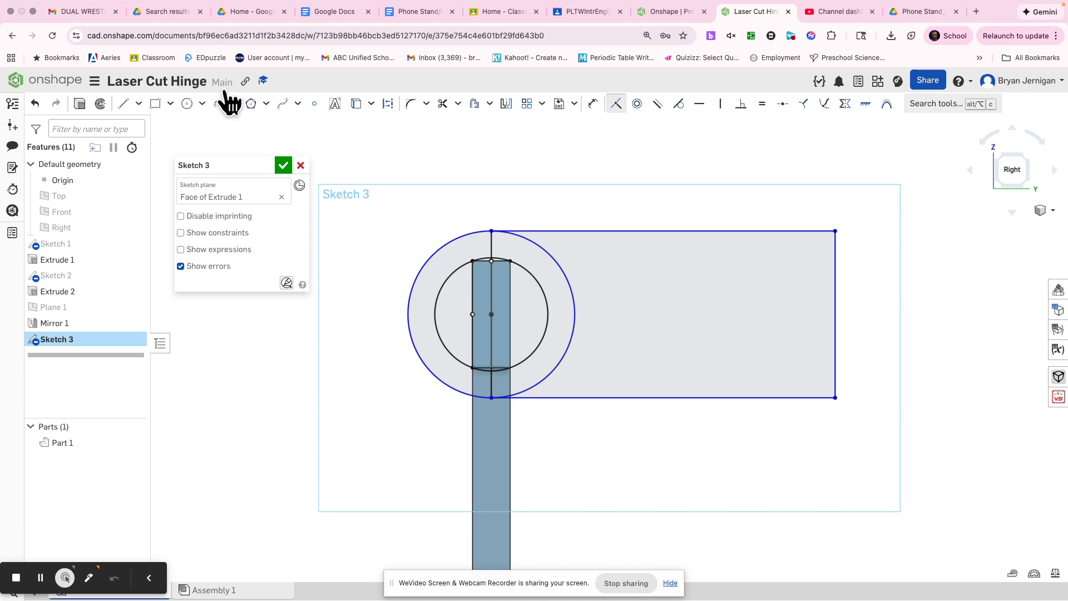
pyautogui.click(679, 104)
pyautogui.click(618, 232)
pyautogui.click(535, 246)
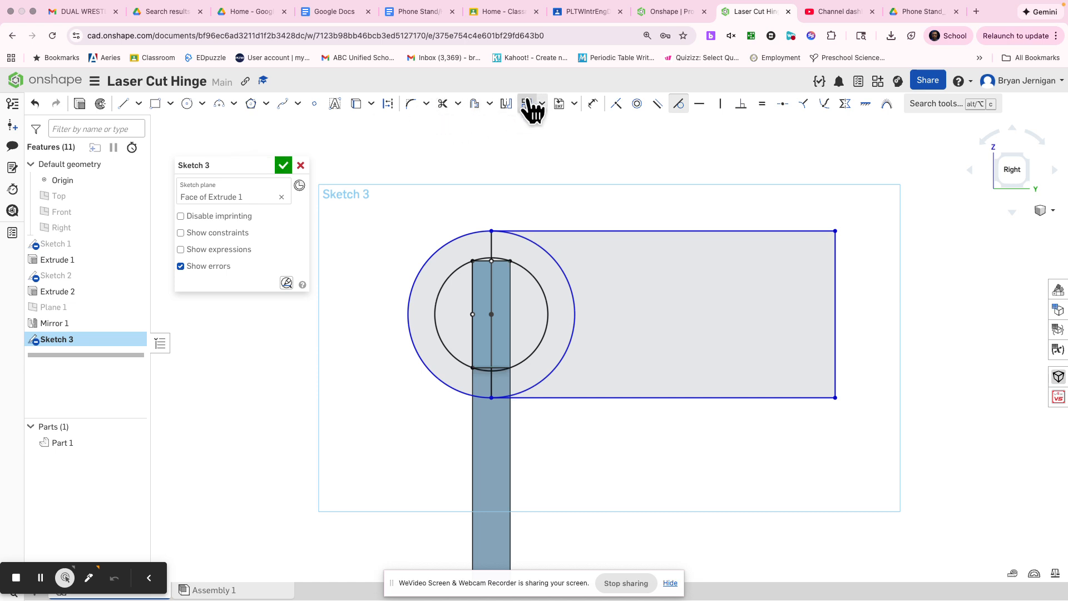
# Trim the outer circle's half and the vertical line inside the rectangle to leave a round-ended profile, and finish the sketch
pyautogui.click(444, 105)
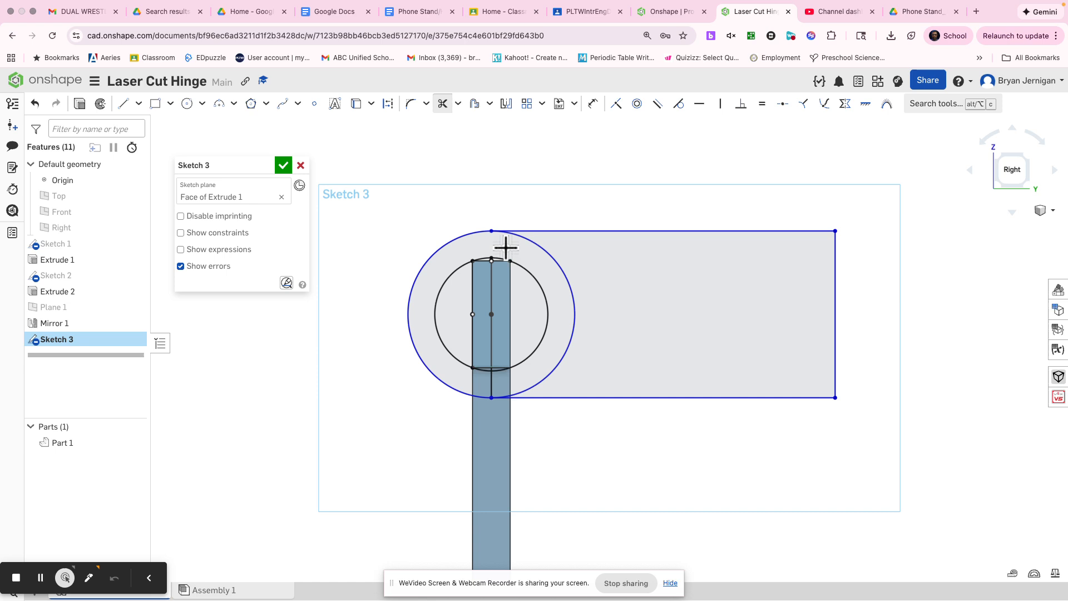
pyautogui.click(552, 252)
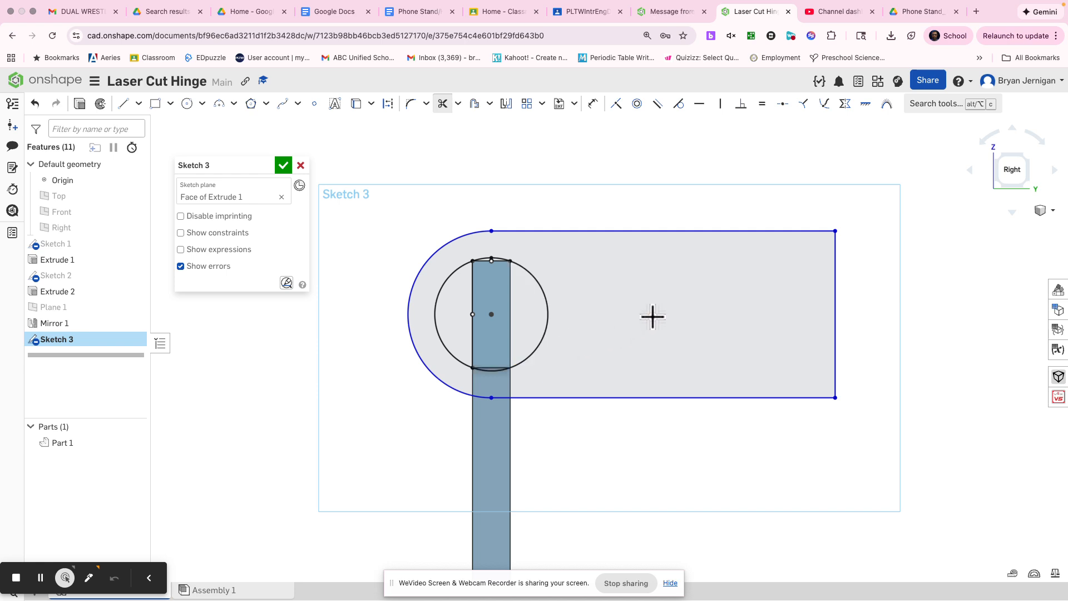
pyautogui.click(283, 166)
pyautogui.moveTo(287, 168)
pyautogui.mouseDown(button='right')
pyautogui.moveTo(440, 205)
pyautogui.moveTo(422, 205)
pyautogui.mouseUp(button='right')
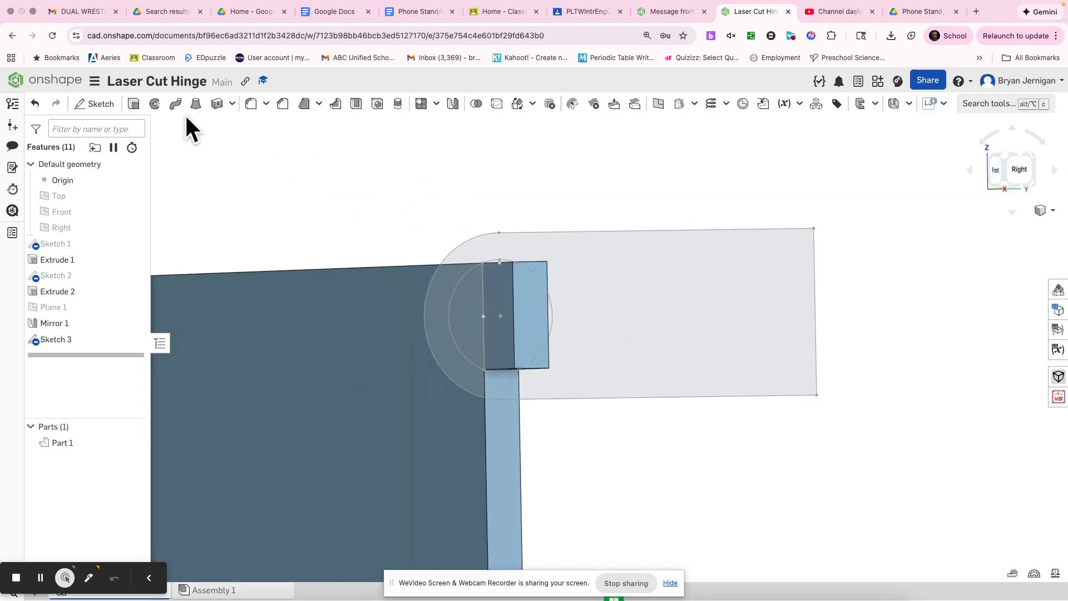
pyautogui.click(133, 105)
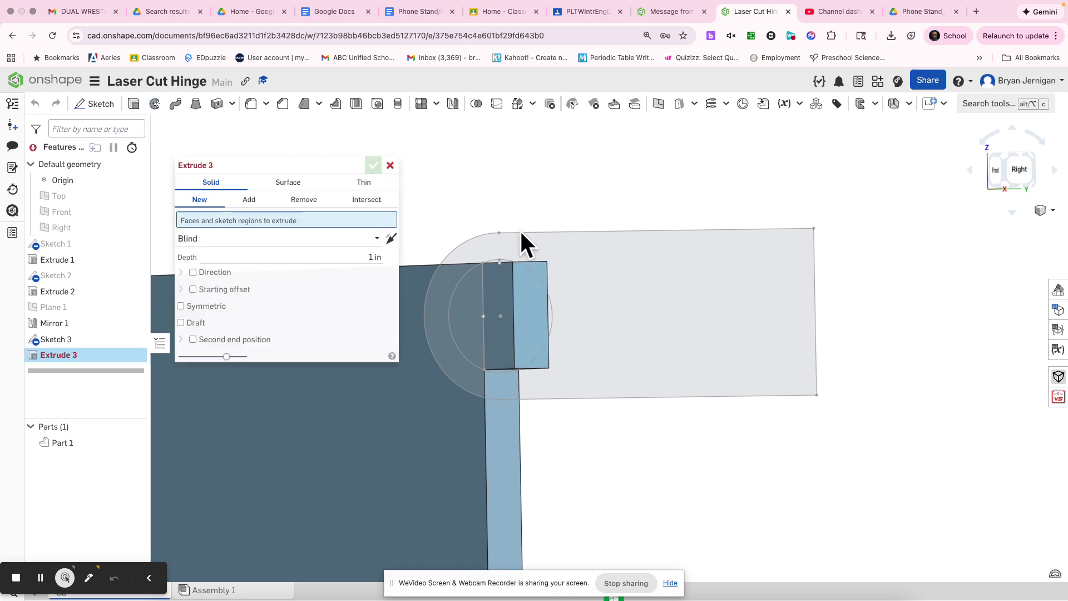
pyautogui.click(621, 261)
pyautogui.moveTo(575, 417)
pyautogui.mouseDown(button='right')
pyautogui.moveTo(542, 417)
pyautogui.moveTo(563, 410)
pyautogui.mouseUp(button='right')
pyautogui.click(498, 410)
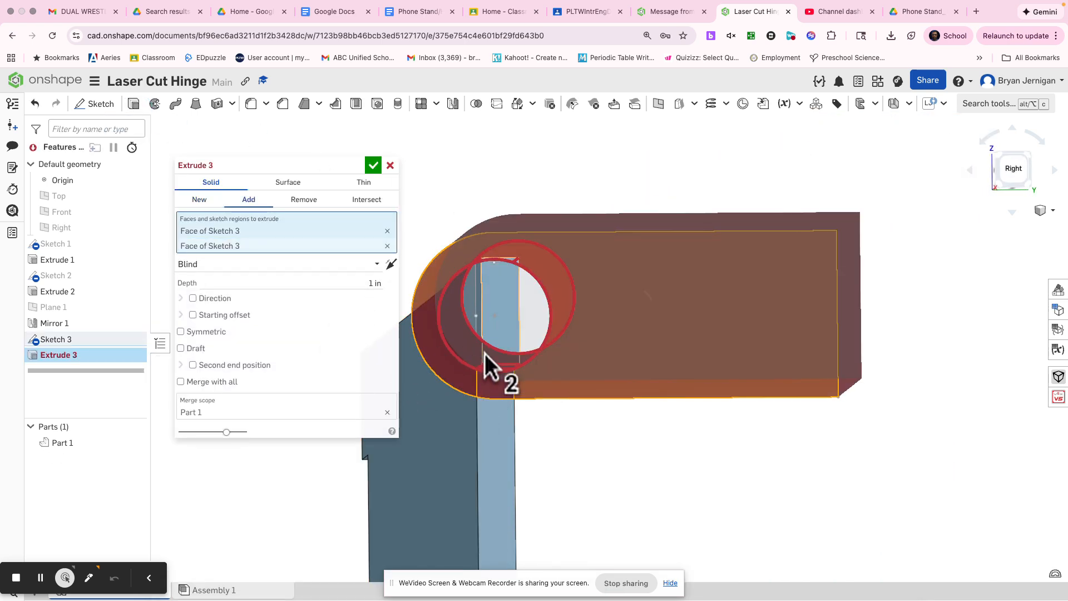
pyautogui.moveTo(485, 353); pyautogui.dragTo(475, 357, button='right')
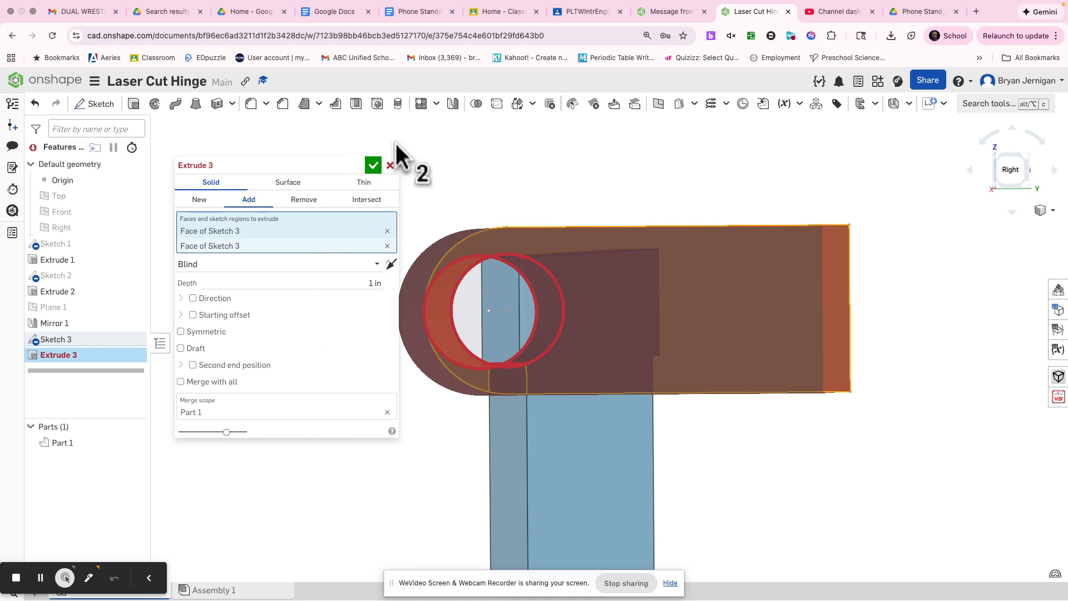
pyautogui.click(390, 165)
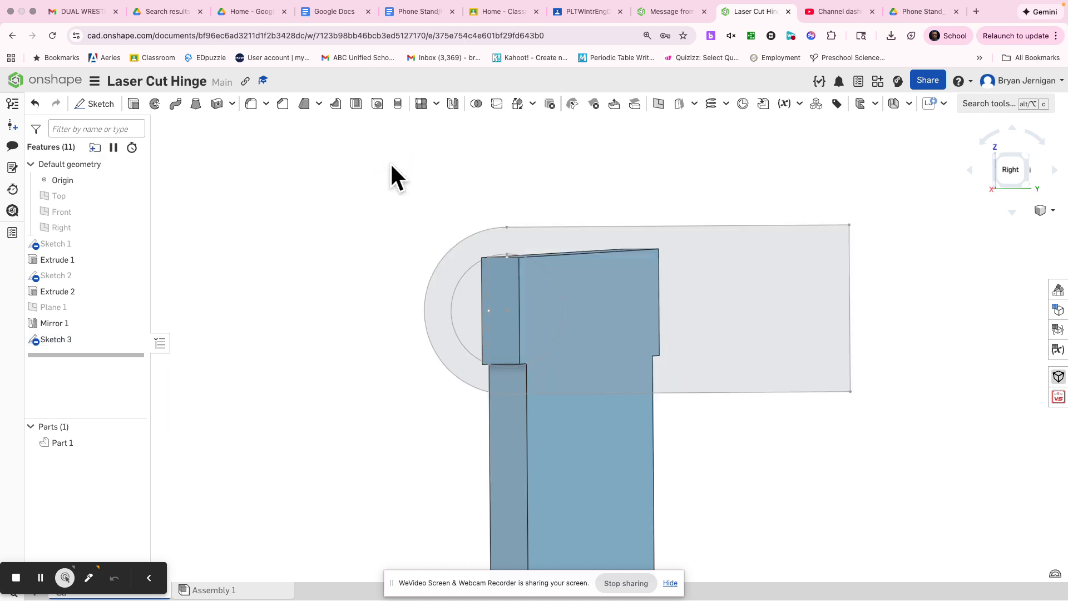
# Reopen the round-ended profile's sketch, trim away the projected tab edges inside the inner circle, and finish the sketch
pyautogui.rightClick(96, 340)
pyautogui.click(167, 354)
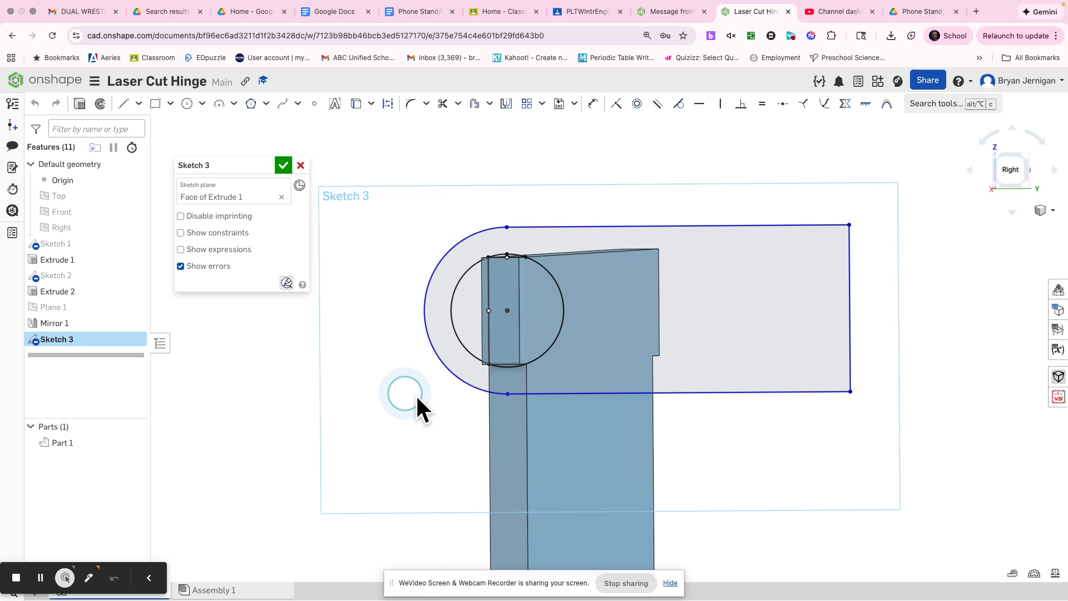
pyautogui.press('n')
pyautogui.moveTo(485, 397); pyautogui.dragTo(490, 397, button='right')
pyautogui.scroll(3, 490, 395)
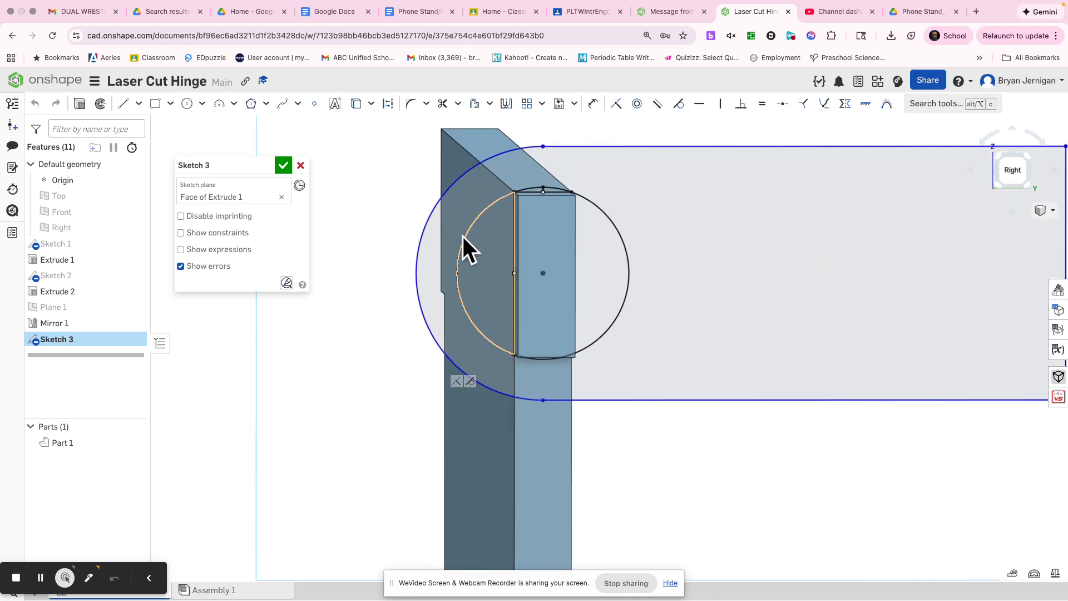
pyautogui.click(443, 104)
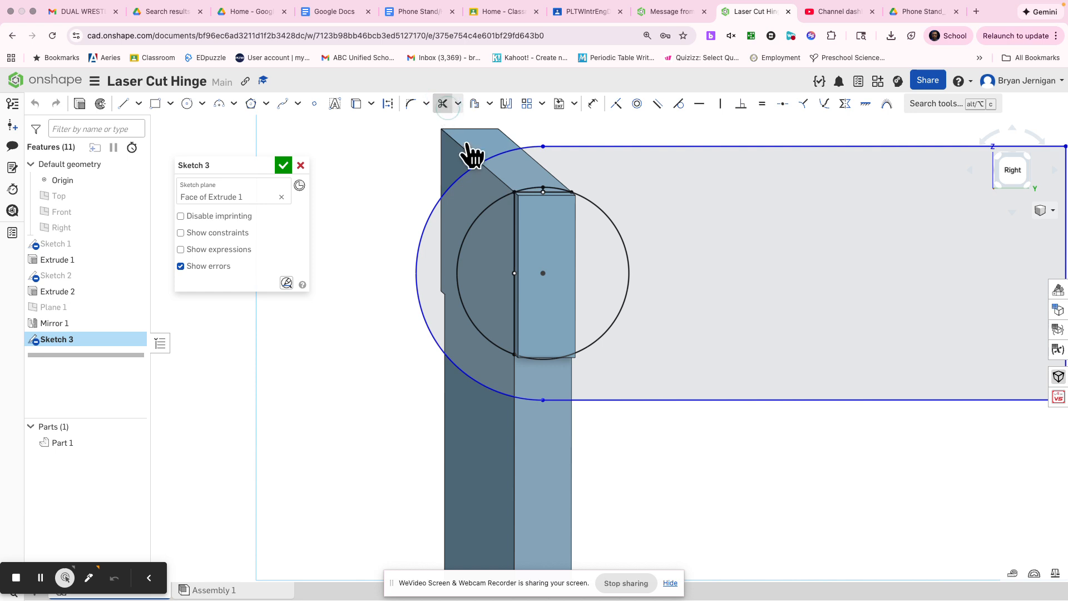
pyautogui.click(514, 291)
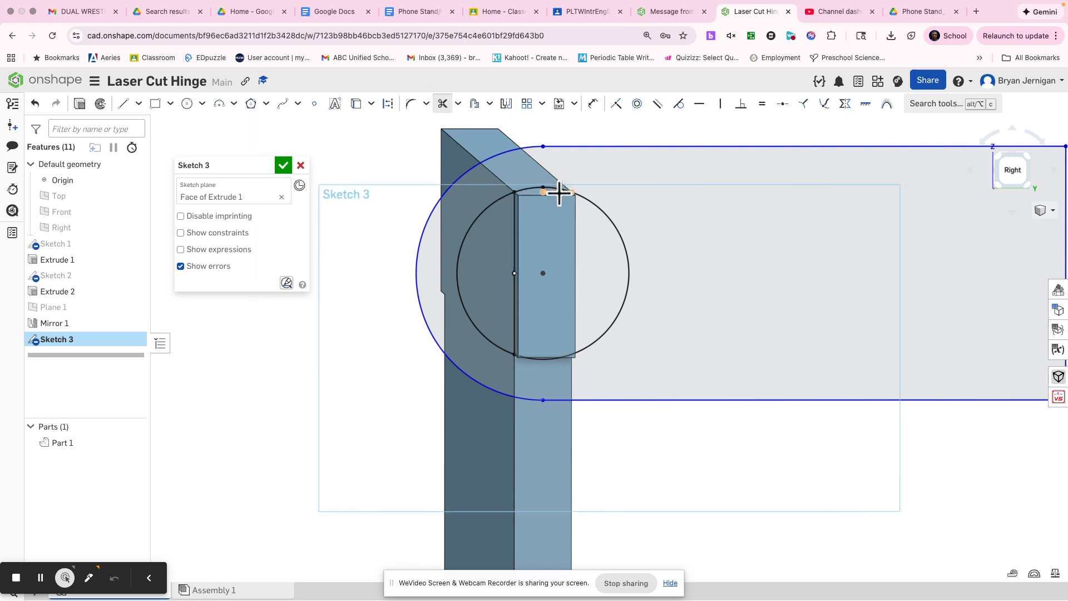
pyautogui.press('n')
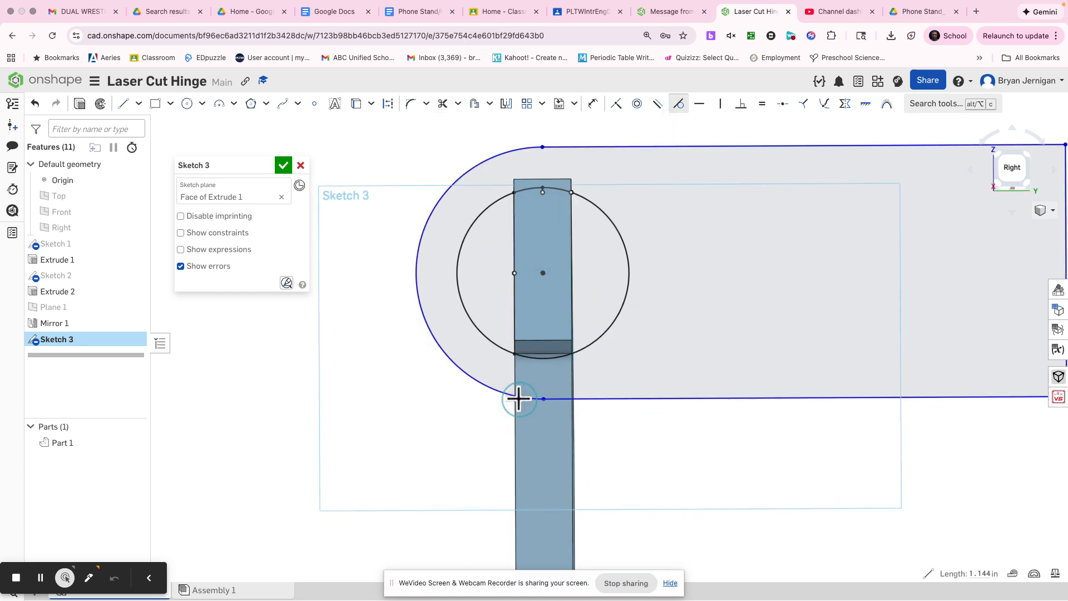
pyautogui.click(283, 164)
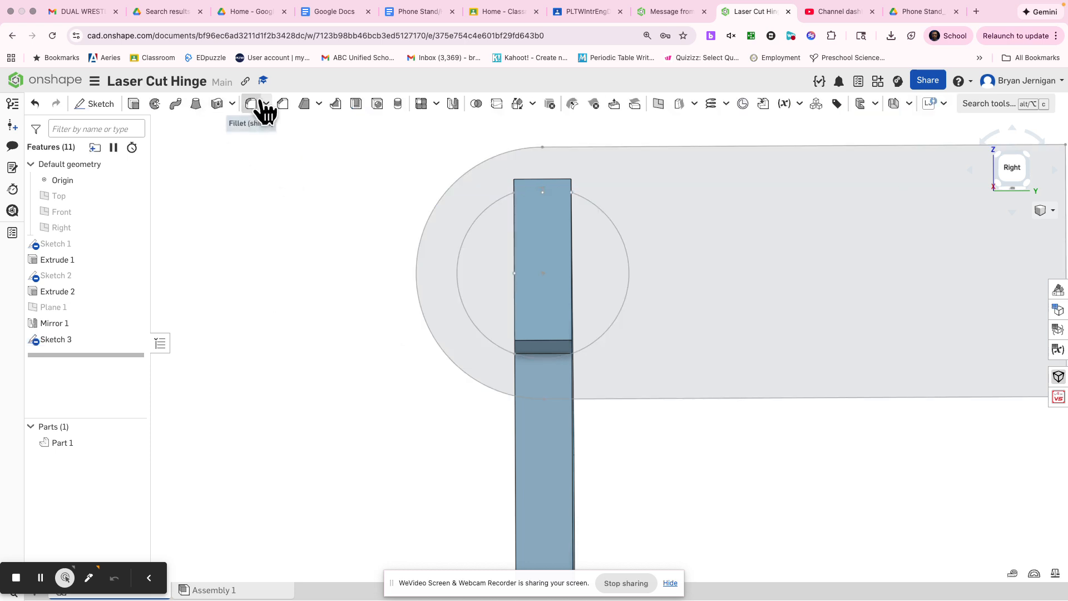
pyautogui.click(133, 104)
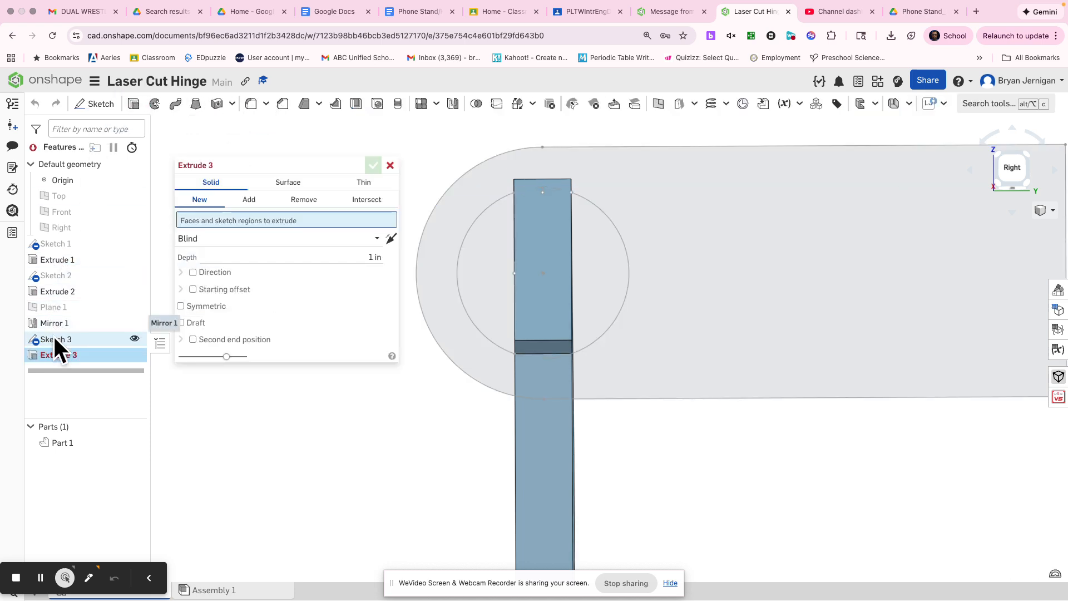
pyautogui.click(54, 338)
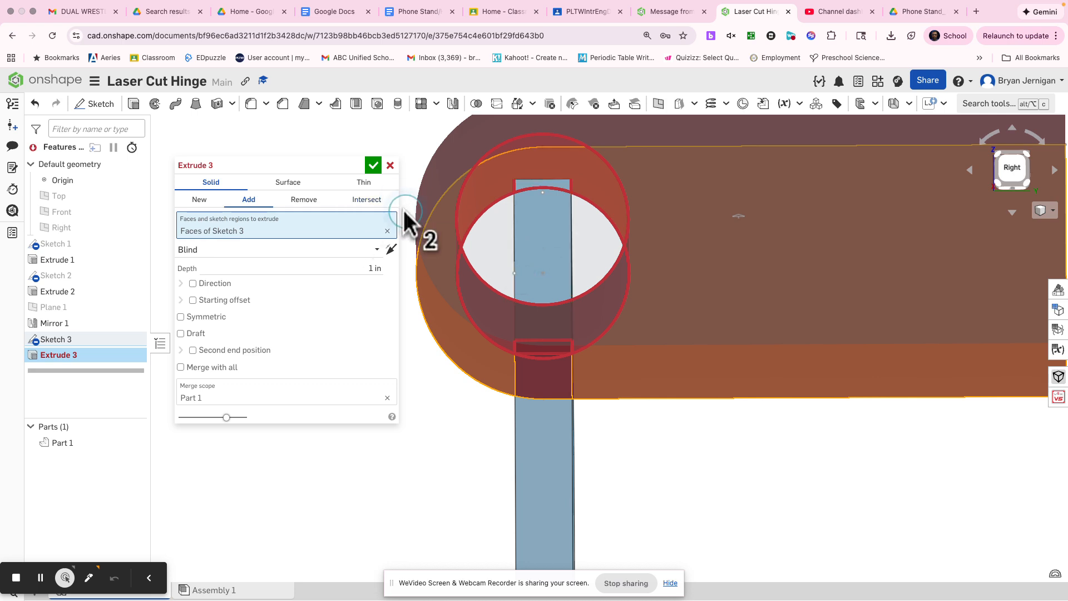
pyautogui.moveTo(479, 279); pyautogui.dragTo(460, 337, button='right')
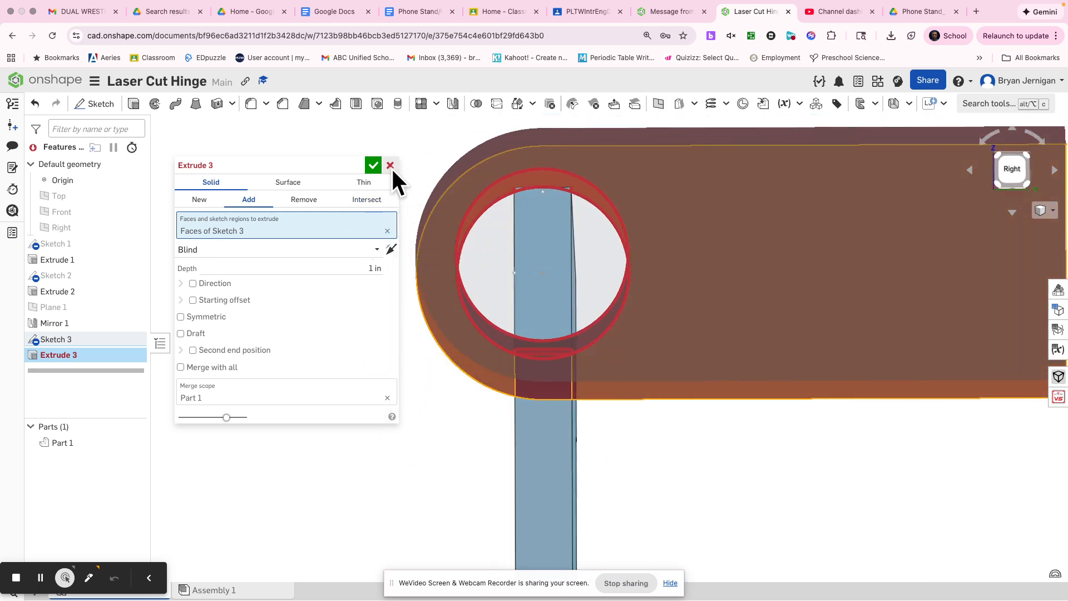
pyautogui.click(390, 165)
# Reopen the round-ended profile's sketch, delete the remaining projected vertical tab edge inside the inner circle, and finish the sketch
pyautogui.moveTo(553, 249)
pyautogui.mouseDown(button='right')
pyautogui.moveTo(556, 262)
pyautogui.moveTo(552, 248)
pyautogui.mouseUp(button='right')
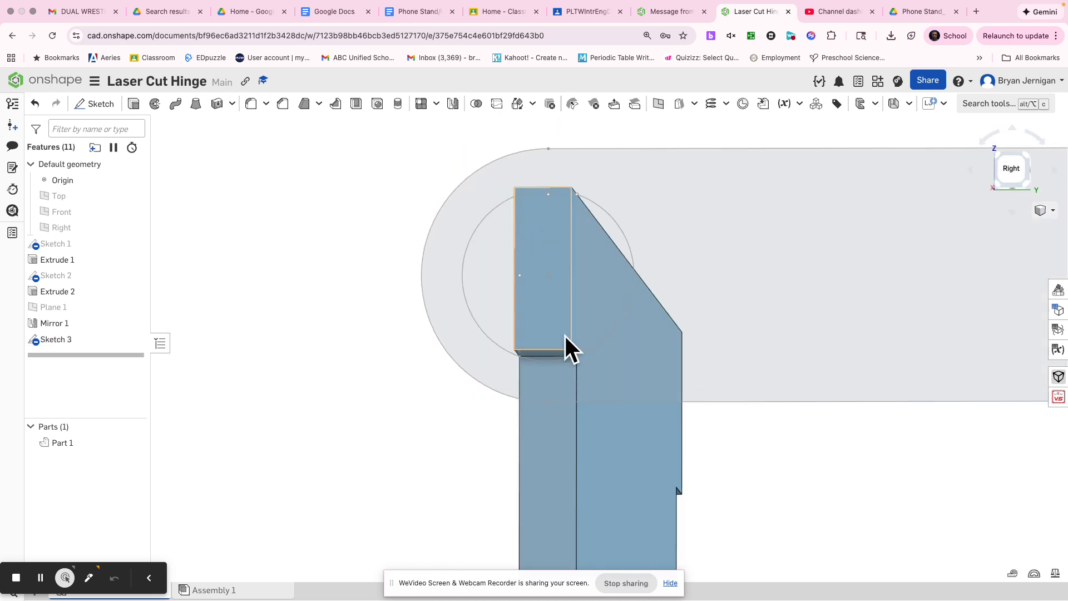
pyautogui.scroll(5, 562, 328)
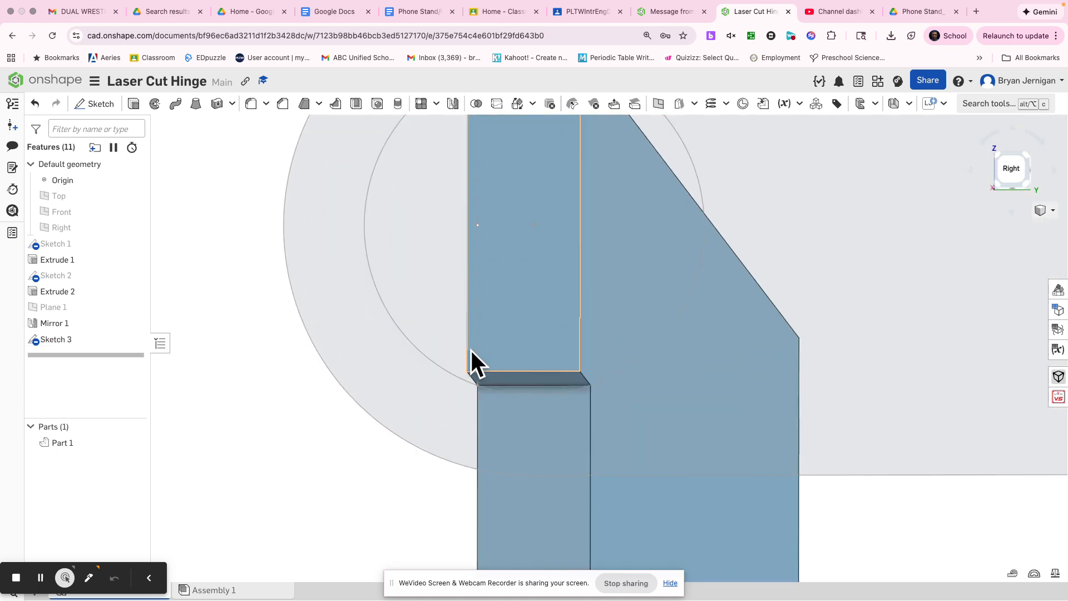
pyautogui.rightClick(88, 338)
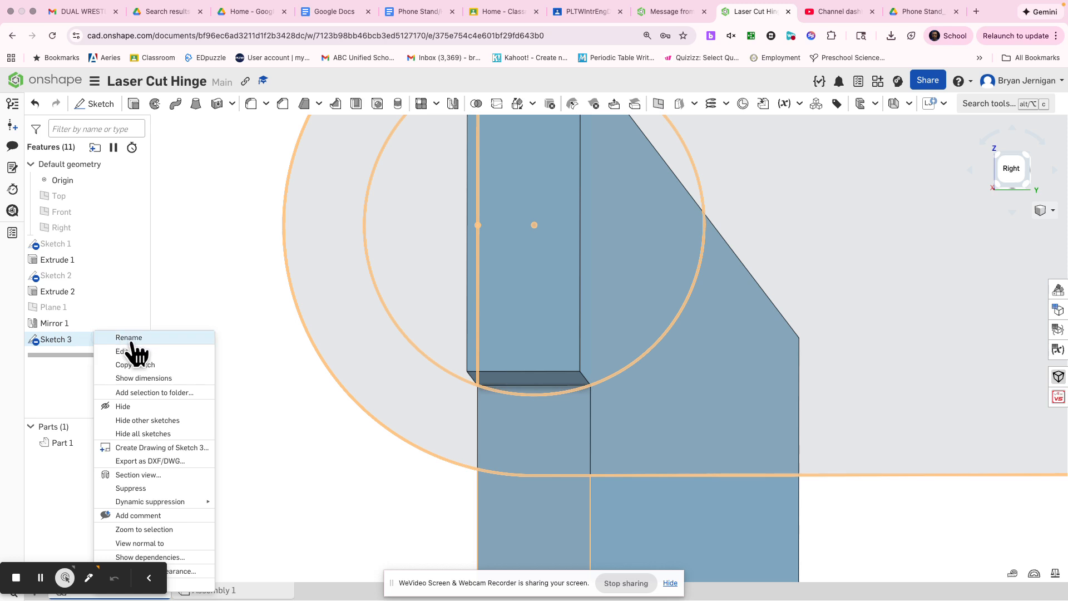
pyautogui.click(124, 351)
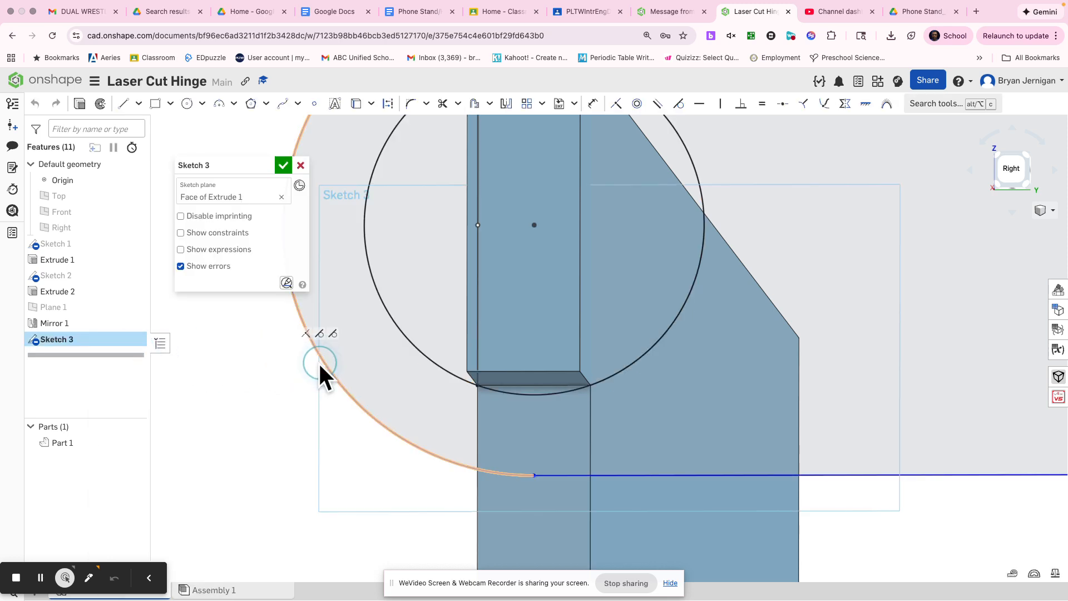
pyautogui.press('n')
pyautogui.moveTo(477, 335); pyautogui.dragTo(485, 365, button='right')
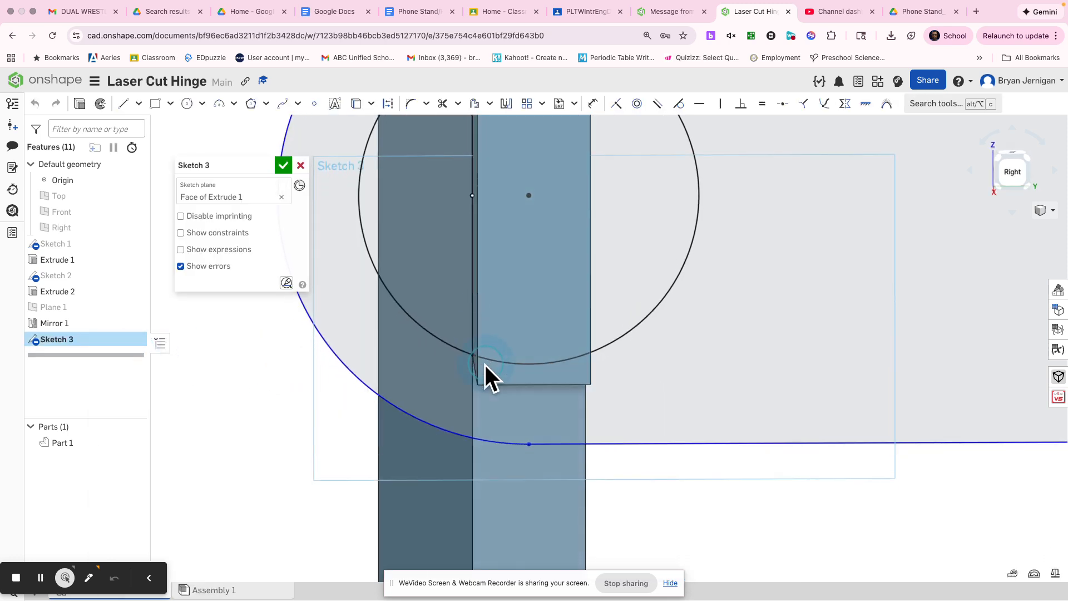
pyautogui.click(469, 256)
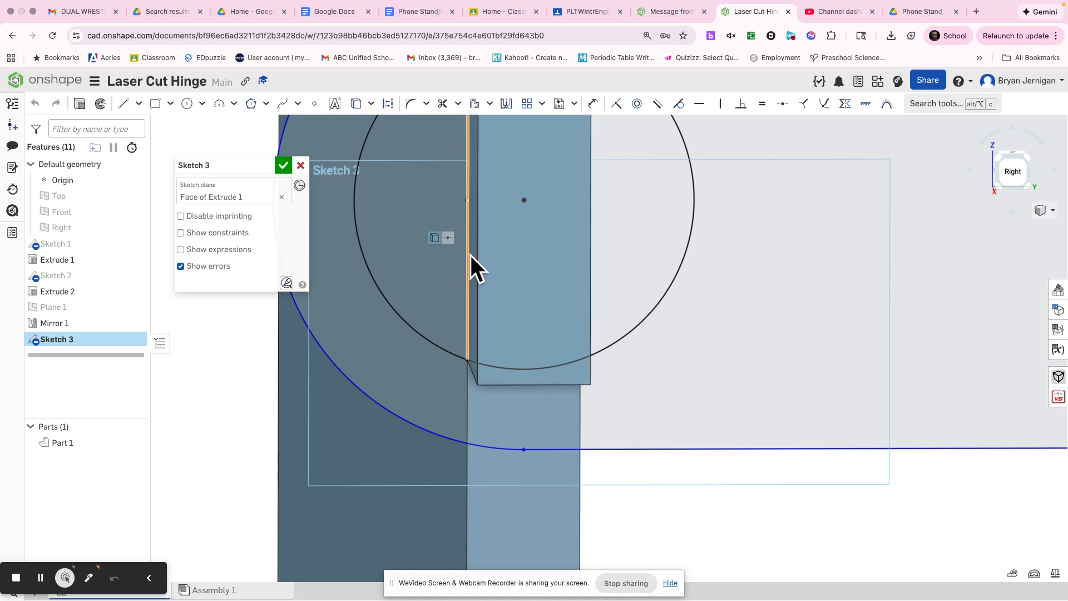
pyautogui.press('Delete')
pyautogui.moveTo(520, 227)
pyautogui.mouseDown(button='right')
pyautogui.moveTo(505, 227)
pyautogui.moveTo(525, 214)
pyautogui.mouseUp(button='right')
pyautogui.press('n')
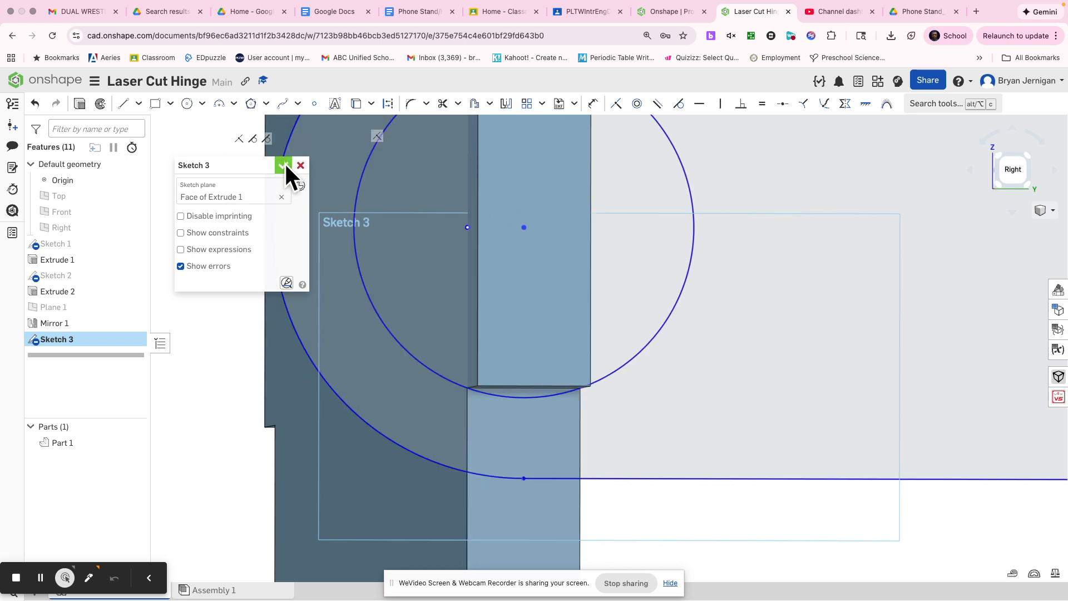
pyautogui.click(285, 165)
pyautogui.click(135, 104)
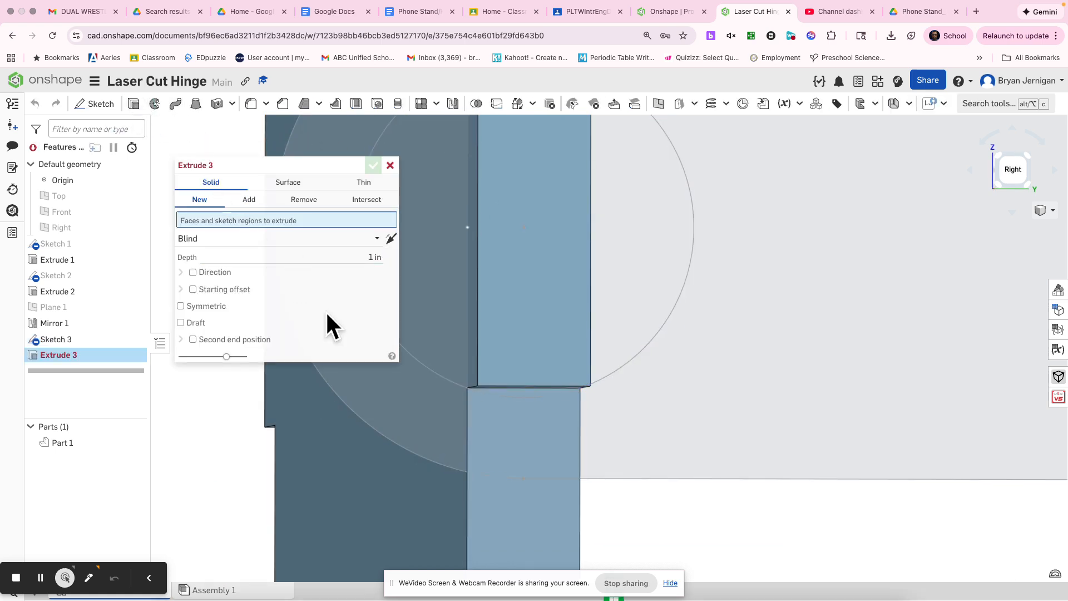
pyautogui.click(508, 423)
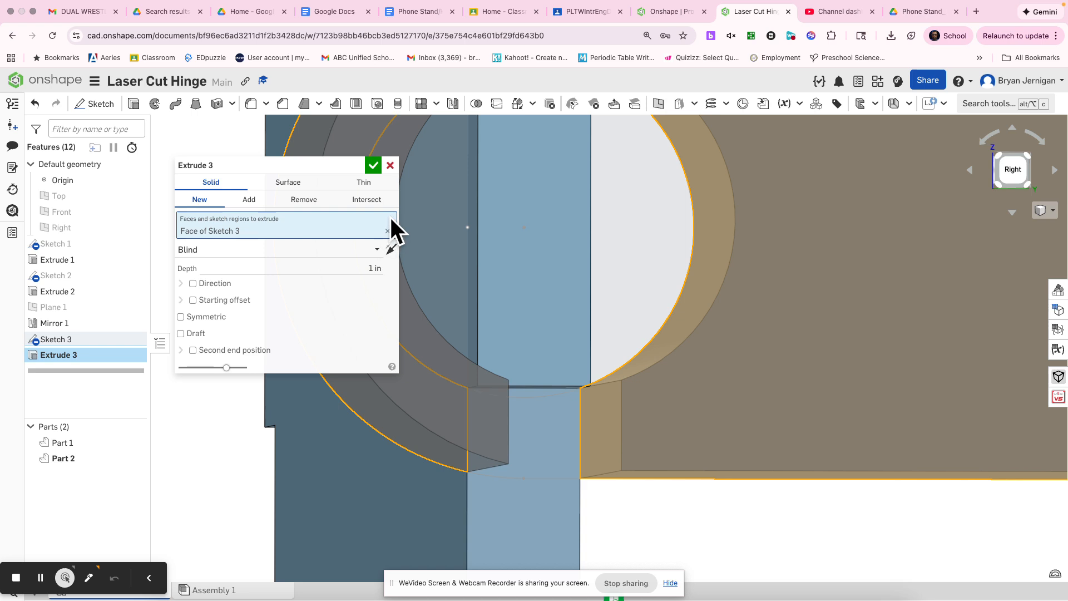
pyautogui.click(390, 165)
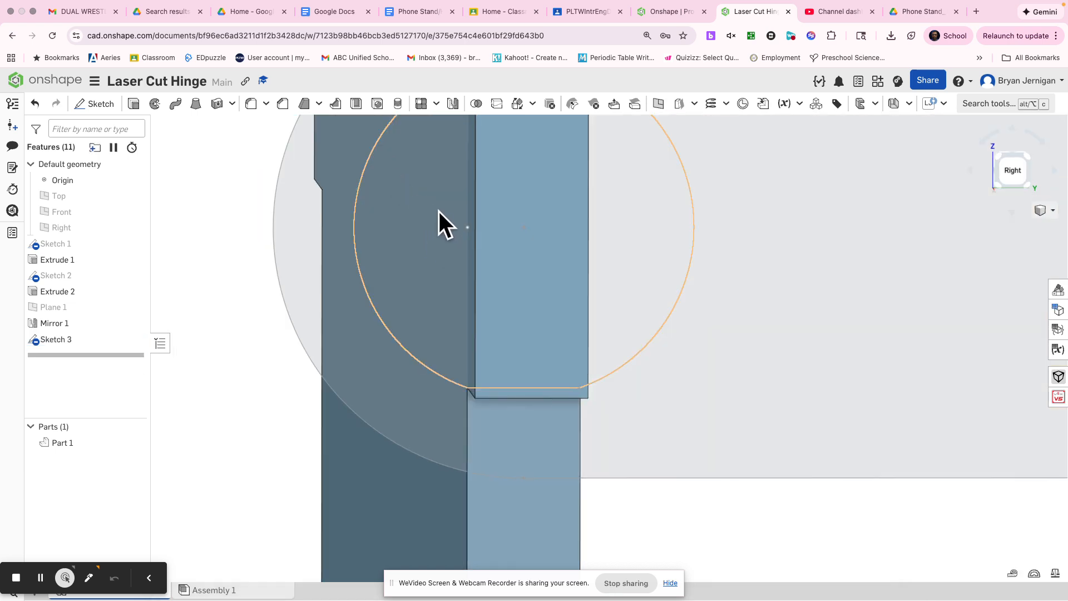
# Reopen the round-ended profile's sketch, try to add tangent constraints around the bottom of its circles beside the plate edge, and close the sketch
pyautogui.rightClick(106, 339)
pyautogui.click(131, 349)
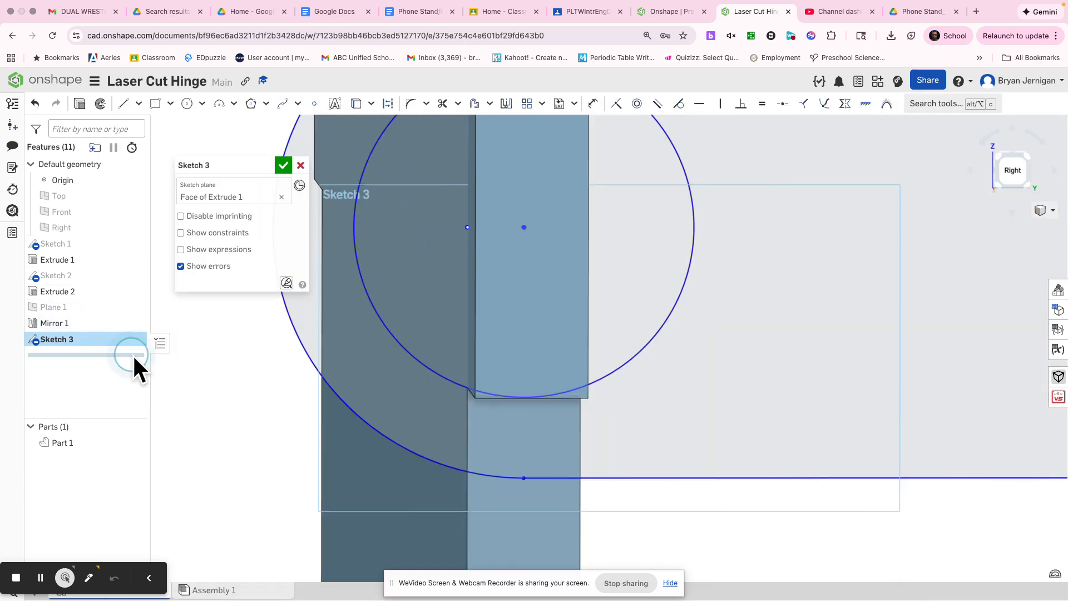
pyautogui.moveTo(419, 426); pyautogui.dragTo(446, 406, button='right')
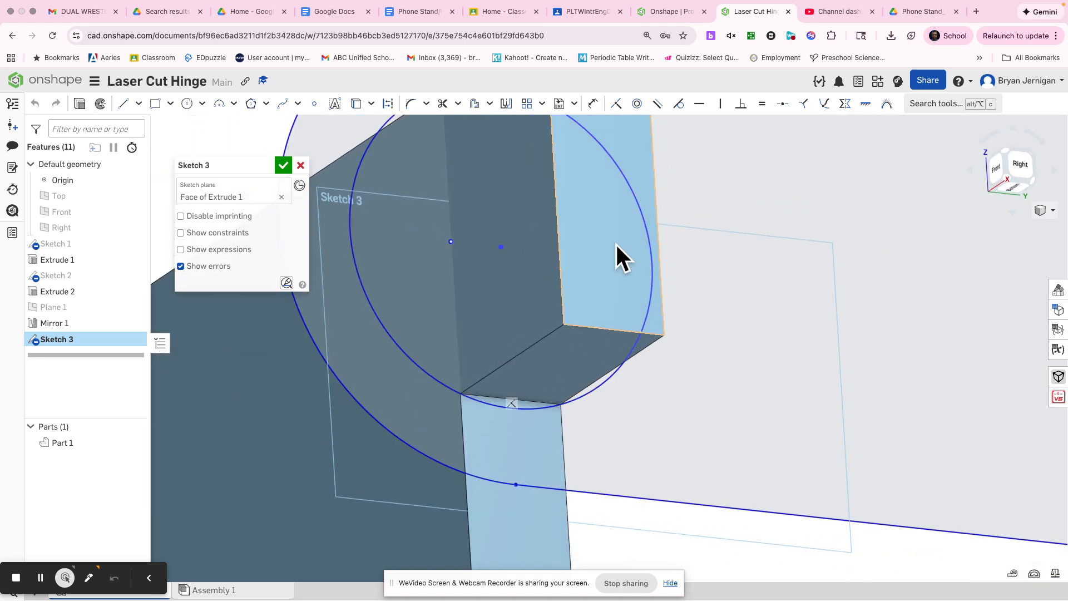
pyautogui.click(678, 104)
pyautogui.click(518, 408)
pyautogui.click(447, 390)
pyautogui.click(441, 466)
pyautogui.click(555, 489)
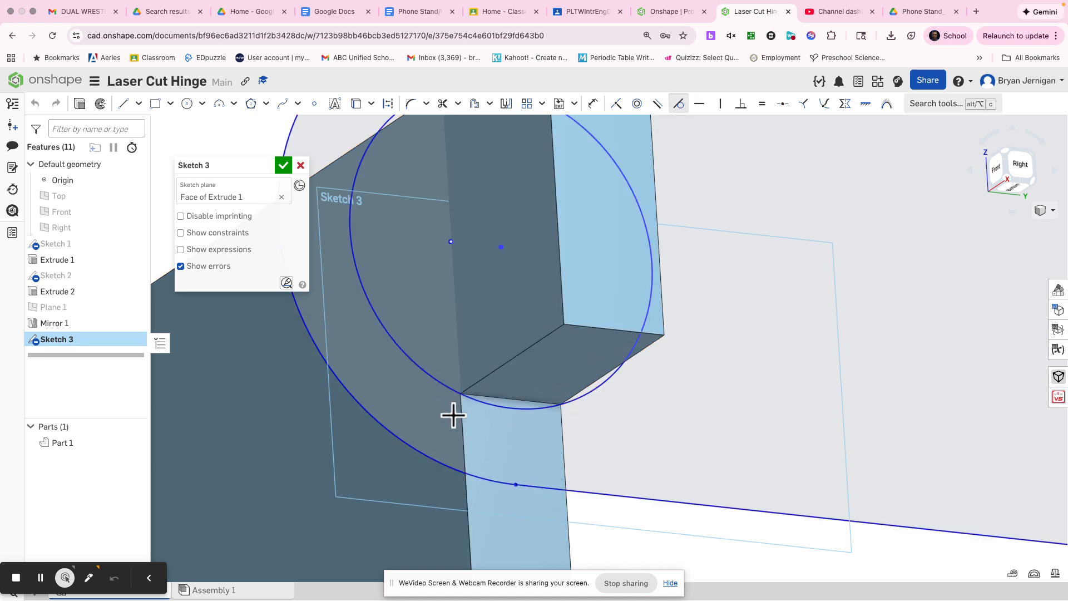
pyautogui.click(283, 165)
# Extrude all regions of the round-ended profile's sketch 0.125 in as a new part
pyautogui.click(134, 105)
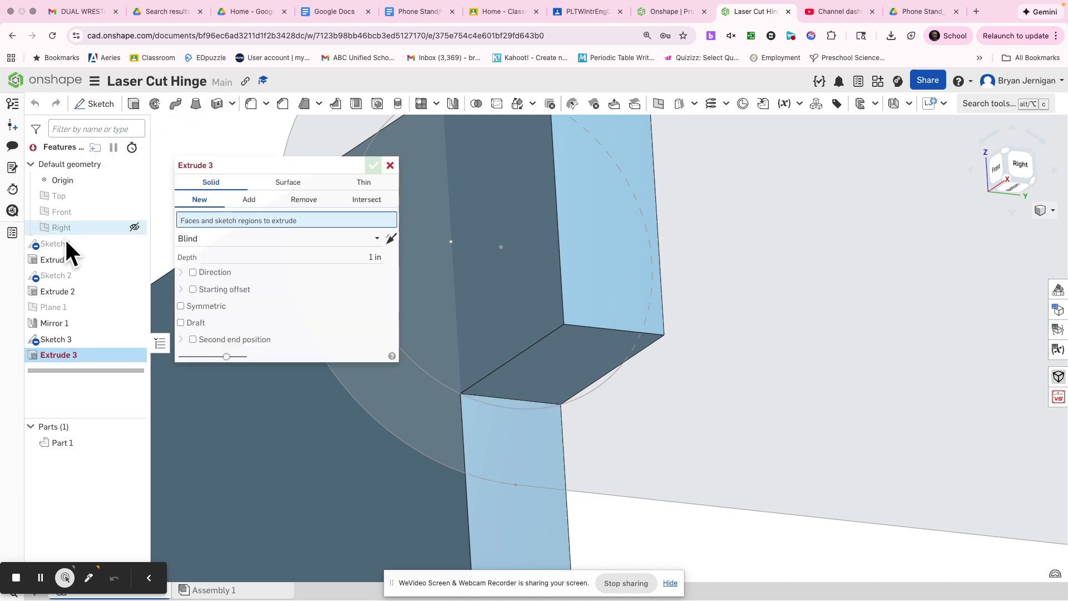
pyautogui.click(52, 339)
pyautogui.moveTo(541, 386); pyautogui.dragTo(497, 372, button='right')
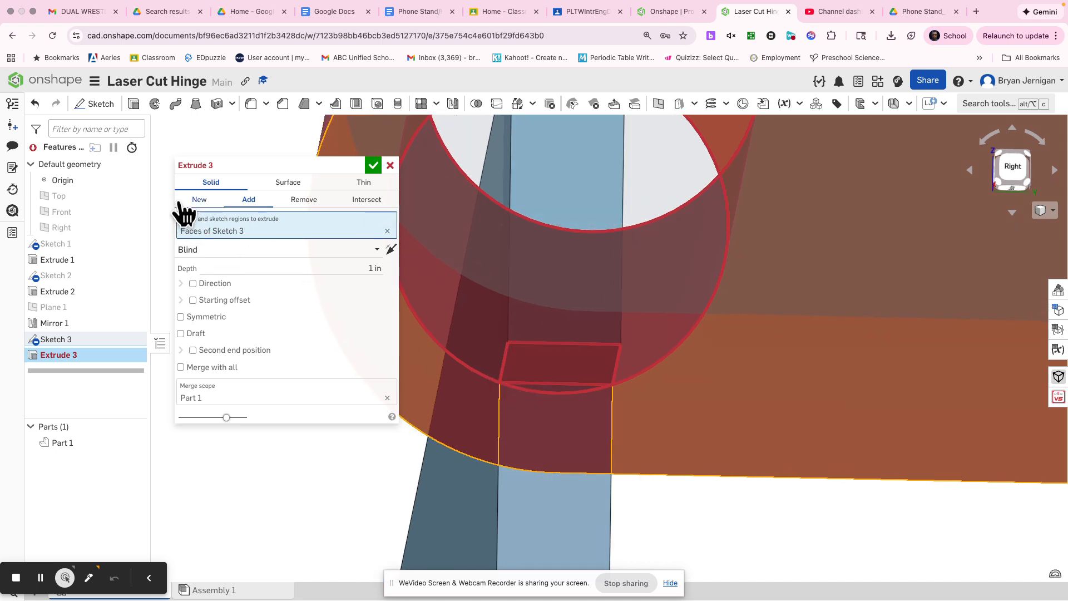
pyautogui.click(198, 200)
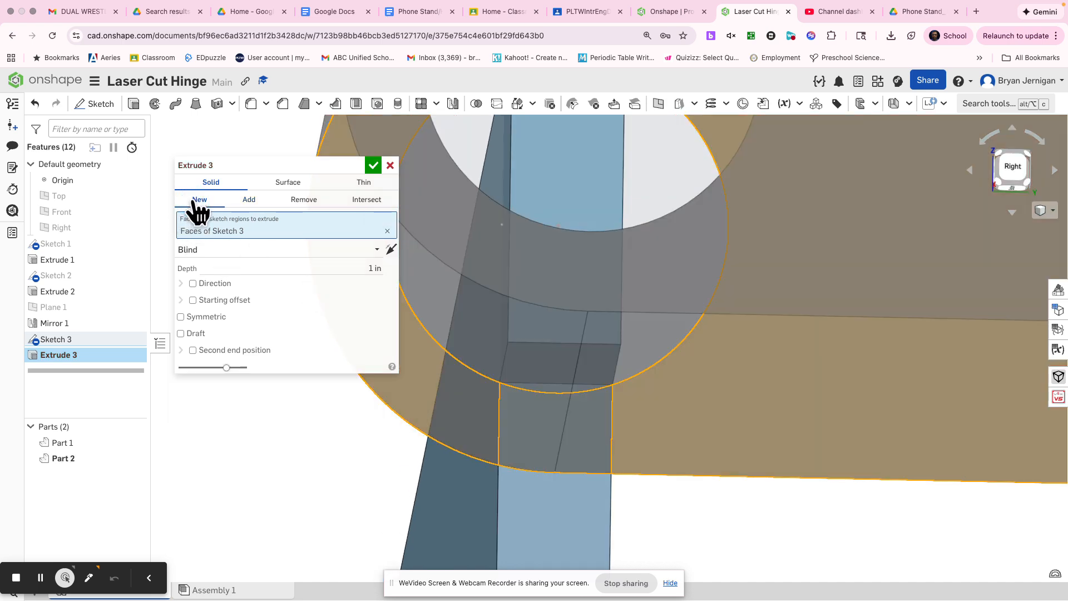
pyautogui.click(337, 268)
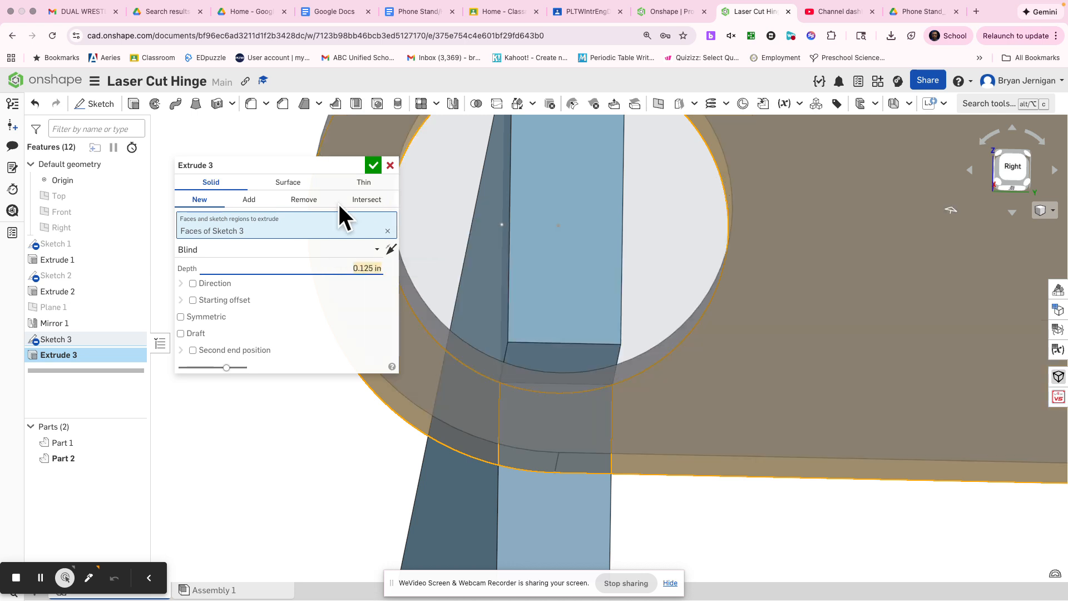
pyautogui.click(372, 167)
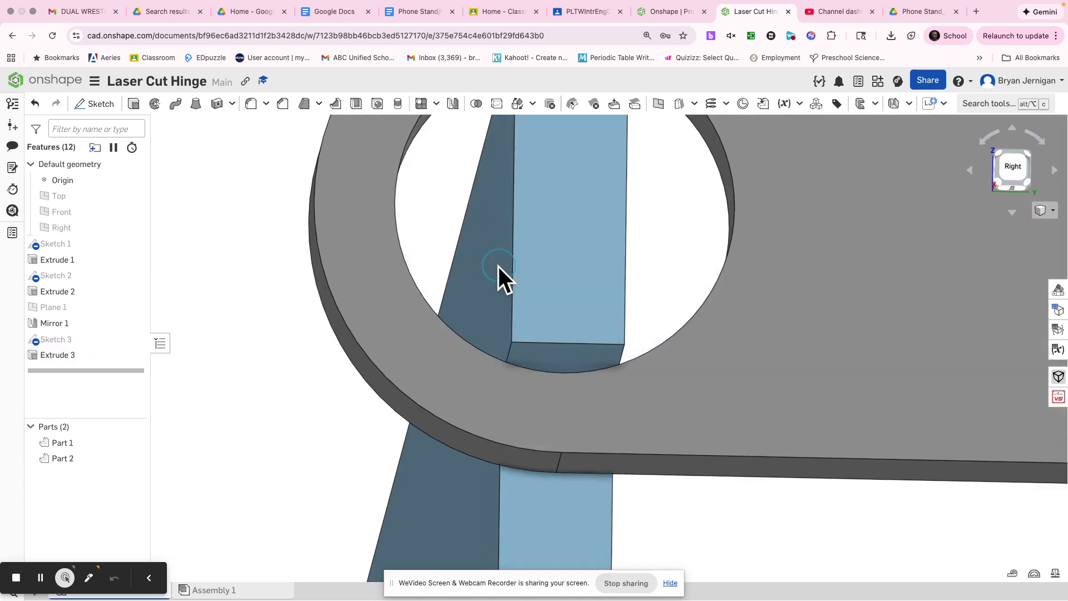
# Show the hidden Plane 1 that runs through the middle of the plate
pyautogui.moveTo(498, 273); pyautogui.dragTo(512, 233, button='right')
pyautogui.scroll(-10, 581, 328)
pyautogui.moveTo(587, 325); pyautogui.dragTo(601, 415, button='right')
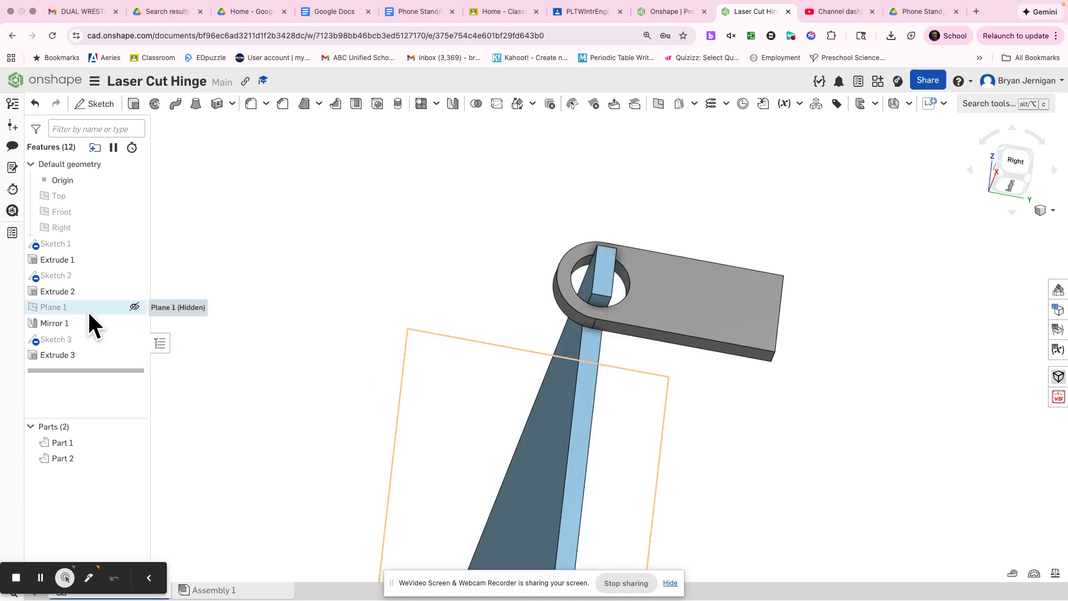
pyautogui.click(134, 307)
pyautogui.moveTo(377, 317); pyautogui.dragTo(621, 276, button='right')
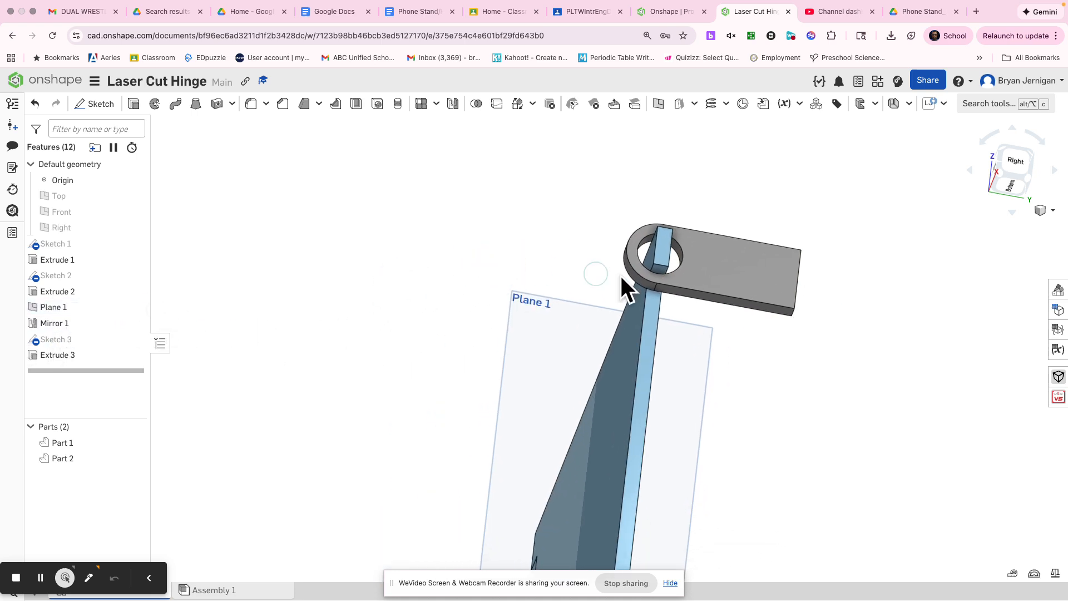
# Mirror the round-ended hinge piece across Plane 1 as a new part
pyautogui.click(453, 104)
pyautogui.click(731, 259)
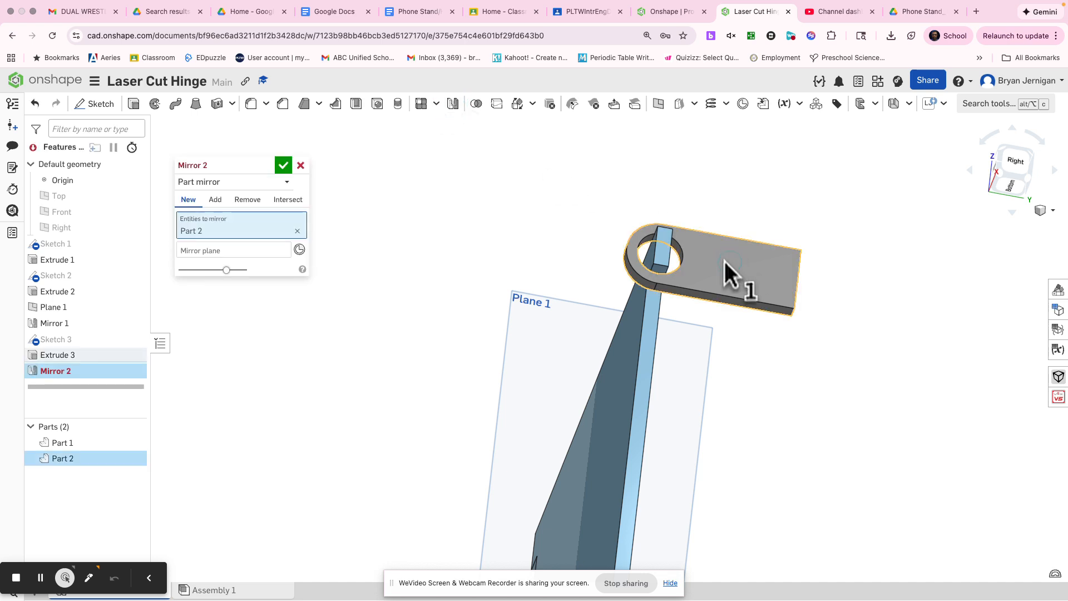
pyautogui.click(272, 250)
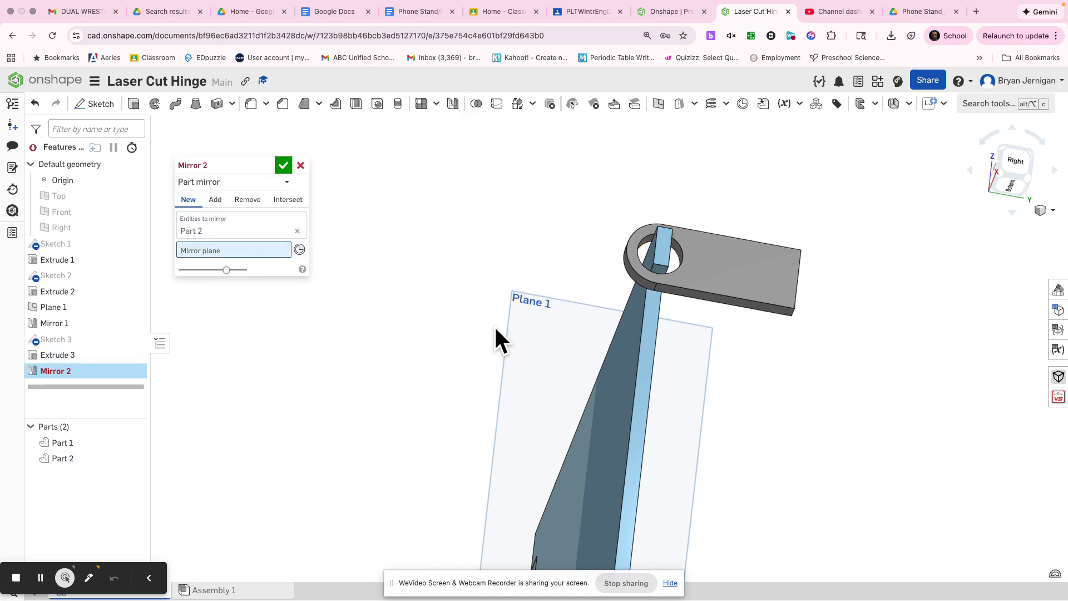
pyautogui.click(516, 339)
pyautogui.scroll(-3, 436, 302)
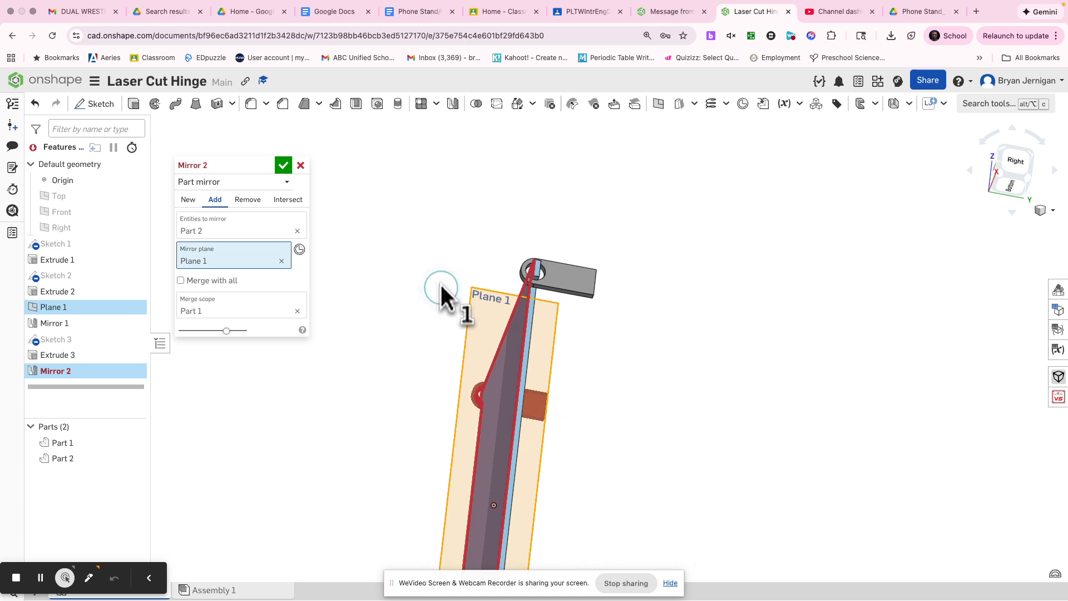
pyautogui.moveTo(442, 291); pyautogui.dragTo(460, 278, button='right')
pyautogui.click(190, 201)
pyautogui.click(284, 165)
# On the flat end face of the mirrored hinge piece, sketch a rectangle about 8.091 by 5.141 in around the plate and finish the sketch
pyautogui.moveTo(367, 234)
pyautogui.mouseDown(button='right')
pyautogui.moveTo(396, 259)
pyautogui.moveTo(429, 192)
pyautogui.moveTo(426, 266)
pyautogui.moveTo(452, 333)
pyautogui.moveTo(493, 330)
pyautogui.moveTo(483, 344)
pyautogui.moveTo(551, 356)
pyautogui.moveTo(547, 334)
pyautogui.moveTo(534, 336)
pyautogui.moveTo(617, 378)
pyautogui.moveTo(524, 366)
pyautogui.mouseUp(button='right')
pyautogui.scroll(10, 473, 339)
pyautogui.scroll(-5, 534, 336)
pyautogui.click(84, 109)
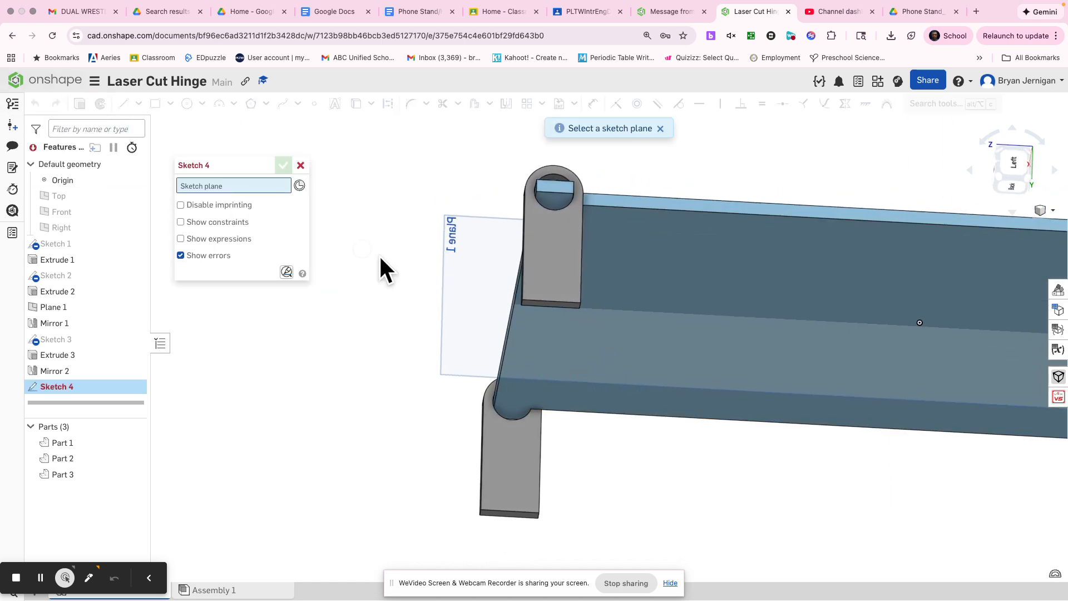
pyautogui.moveTo(396, 262)
pyautogui.mouseDown(button='right')
pyautogui.moveTo(377, 267)
pyautogui.moveTo(507, 210)
pyautogui.mouseUp(button='right')
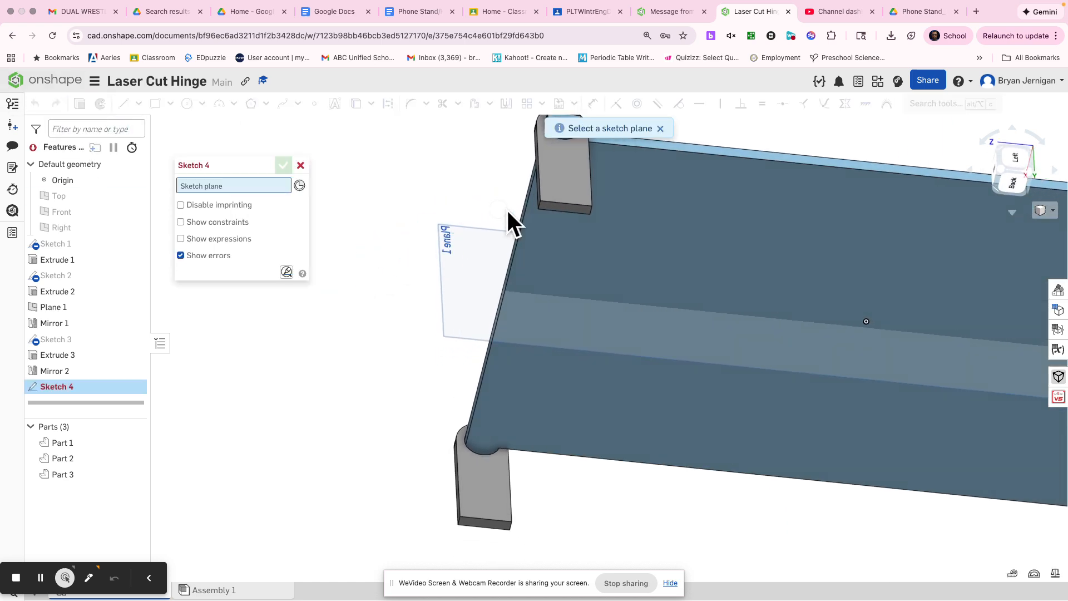
pyautogui.click(560, 209)
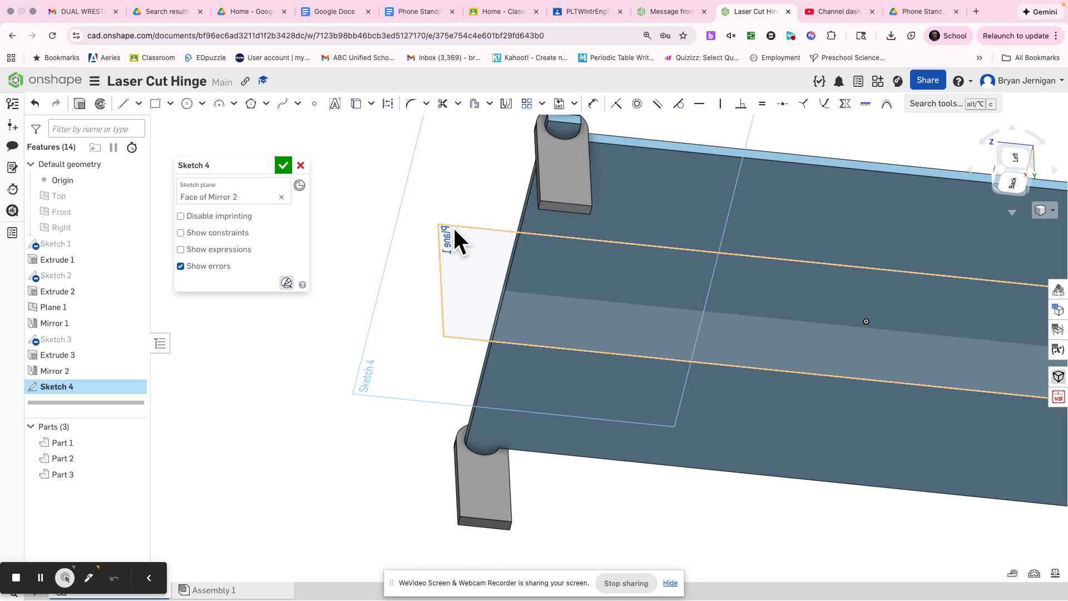
pyautogui.press('n')
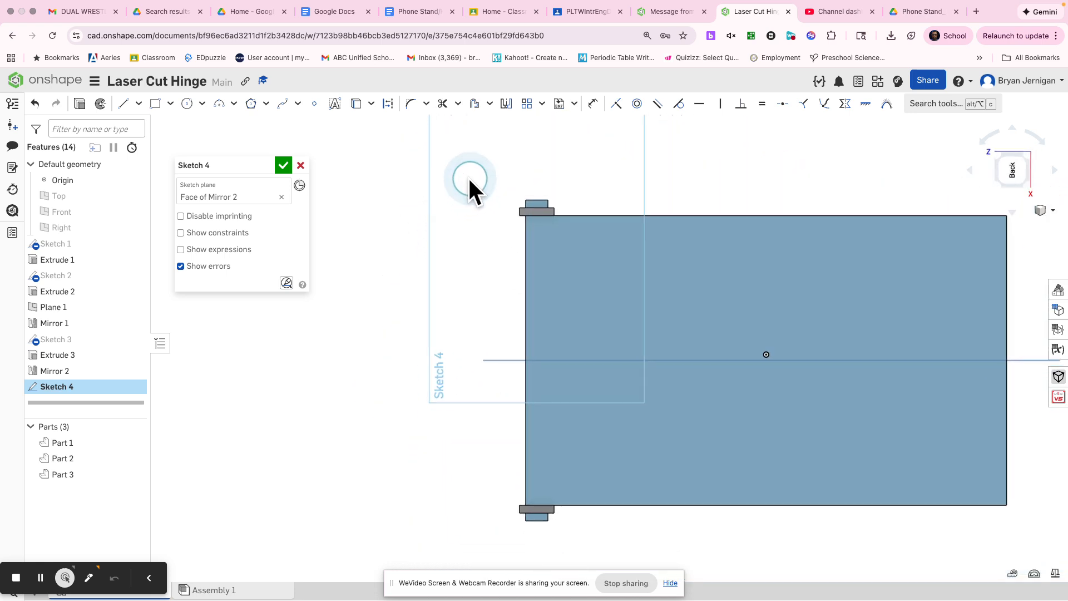
pyautogui.click(156, 104)
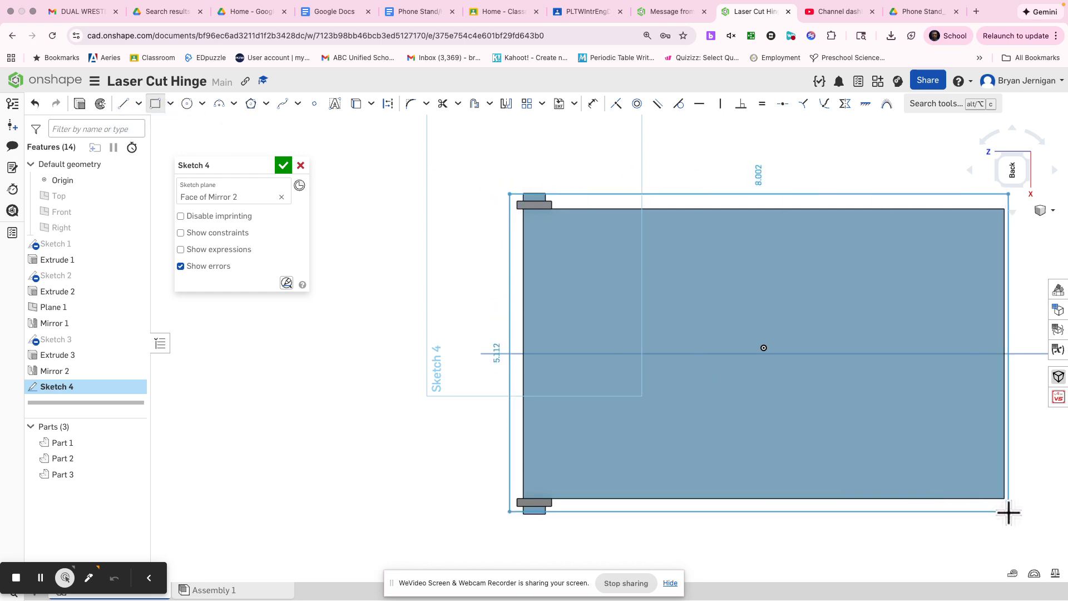
pyautogui.click(1013, 513)
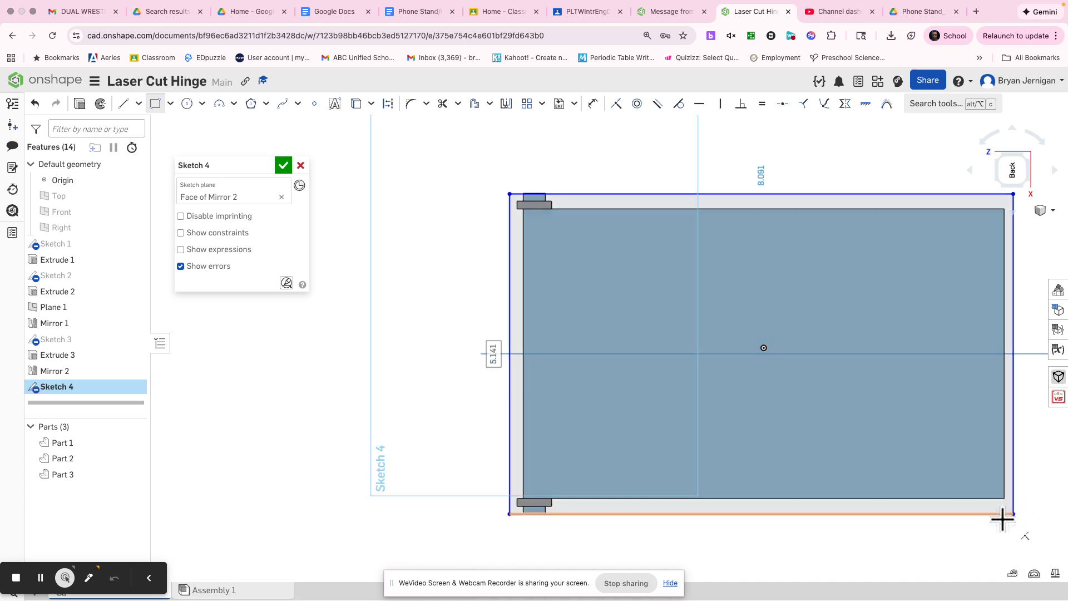
pyautogui.click(283, 167)
pyautogui.moveTo(549, 346)
pyautogui.mouseDown(button='right')
pyautogui.moveTo(586, 355)
pyautogui.moveTo(613, 381)
pyautogui.moveTo(589, 373)
pyautogui.mouseUp(button='right')
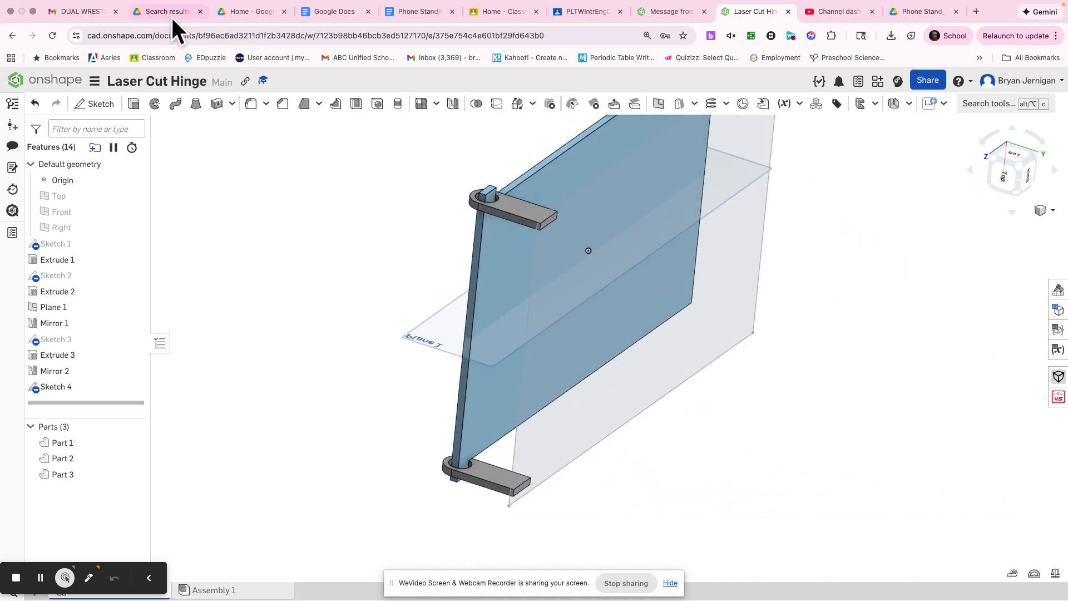
pyautogui.click(138, 110)
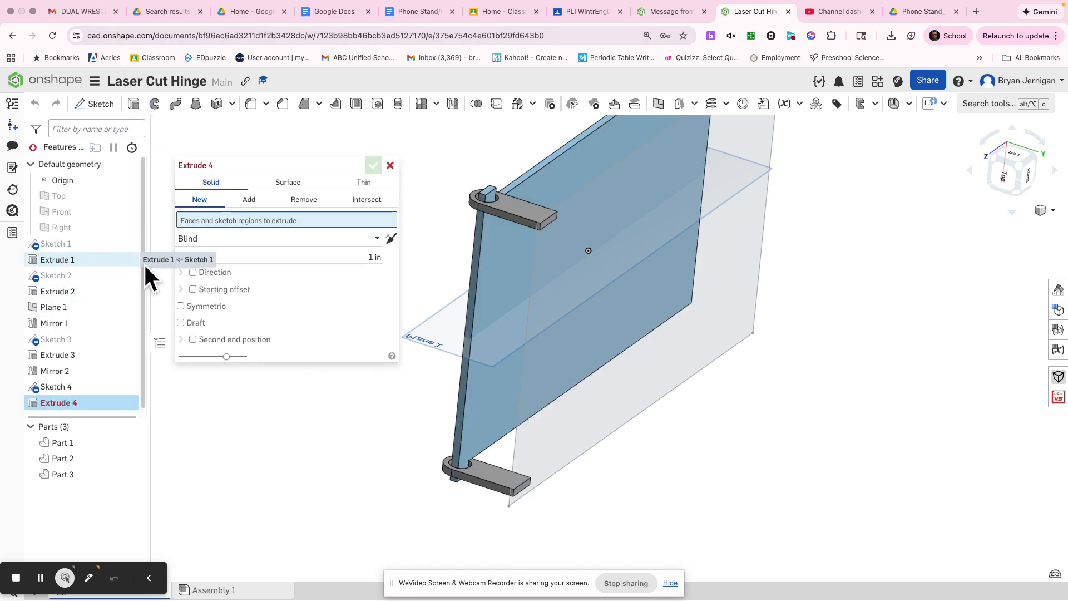
pyautogui.click(72, 388)
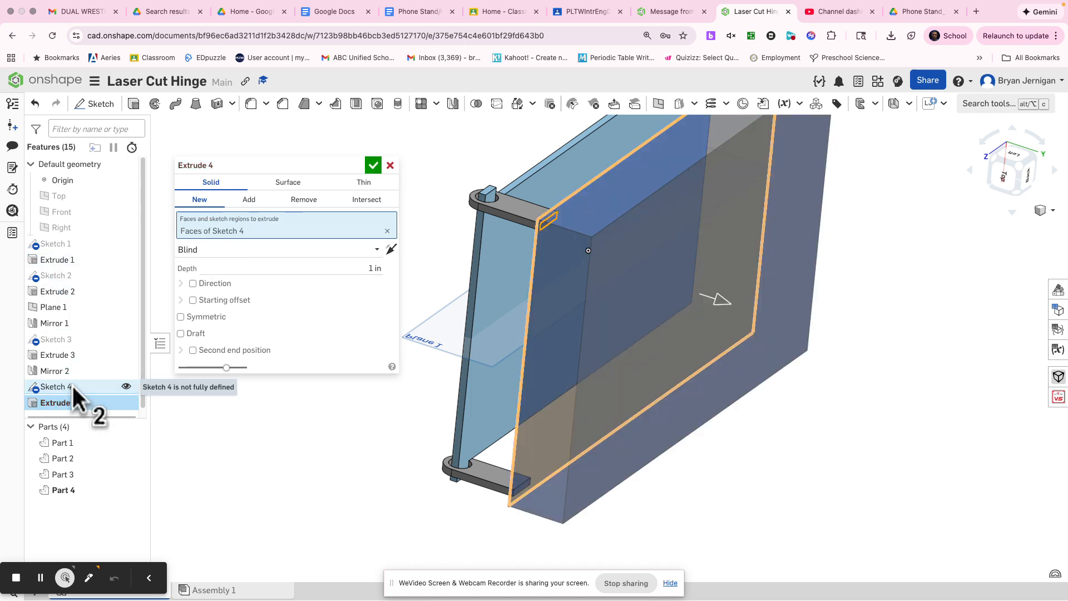
pyautogui.click(388, 250)
pyautogui.click(344, 261)
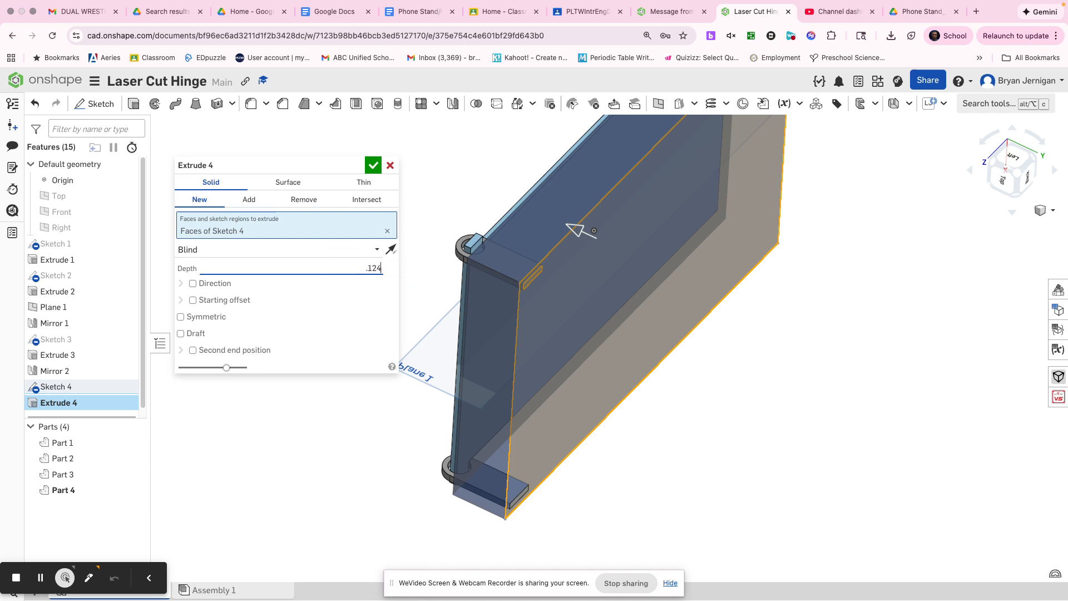
pyautogui.press('BackSpace')
pyautogui.press('BackSpace')
pyautogui.press('BackSpace')
pyautogui.press('BackSpace')
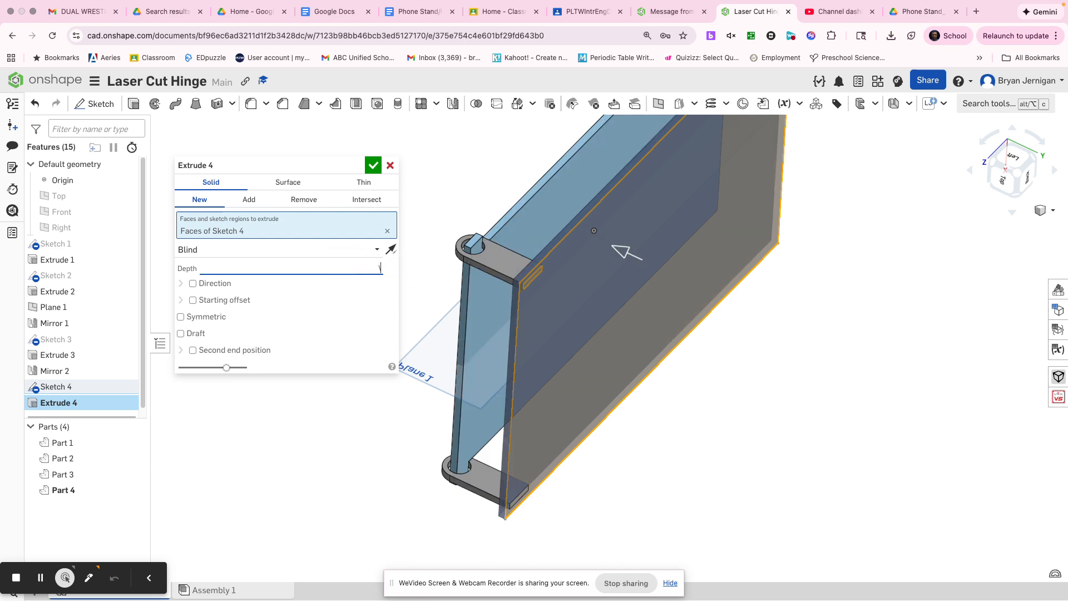
pyautogui.moveTo(402, 289); pyautogui.dragTo(374, 262, button='right')
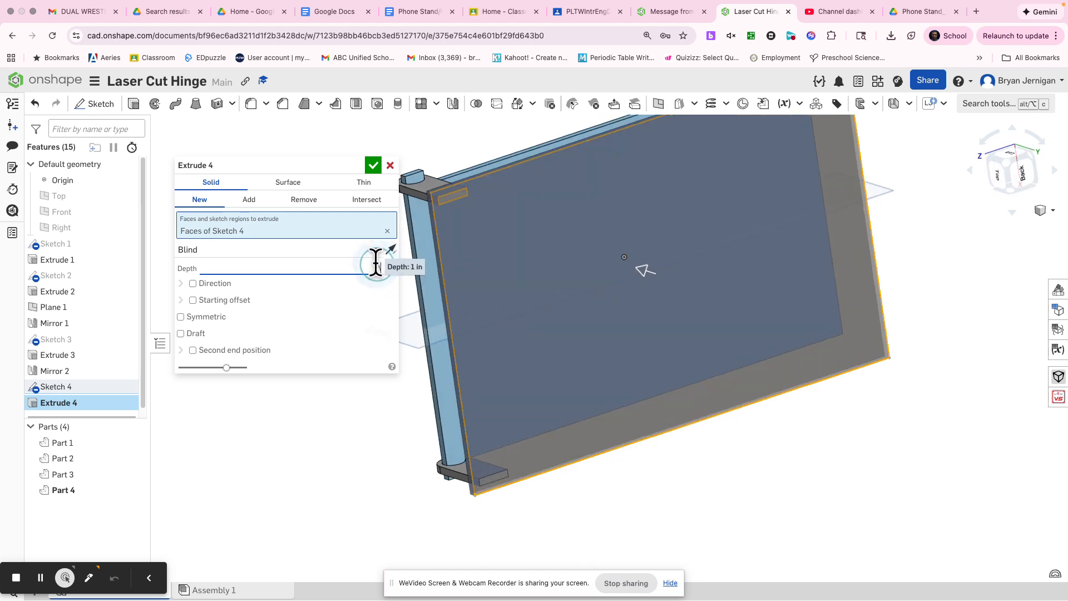
pyautogui.click(374, 165)
pyautogui.moveTo(504, 242); pyautogui.dragTo(379, 171, button='right')
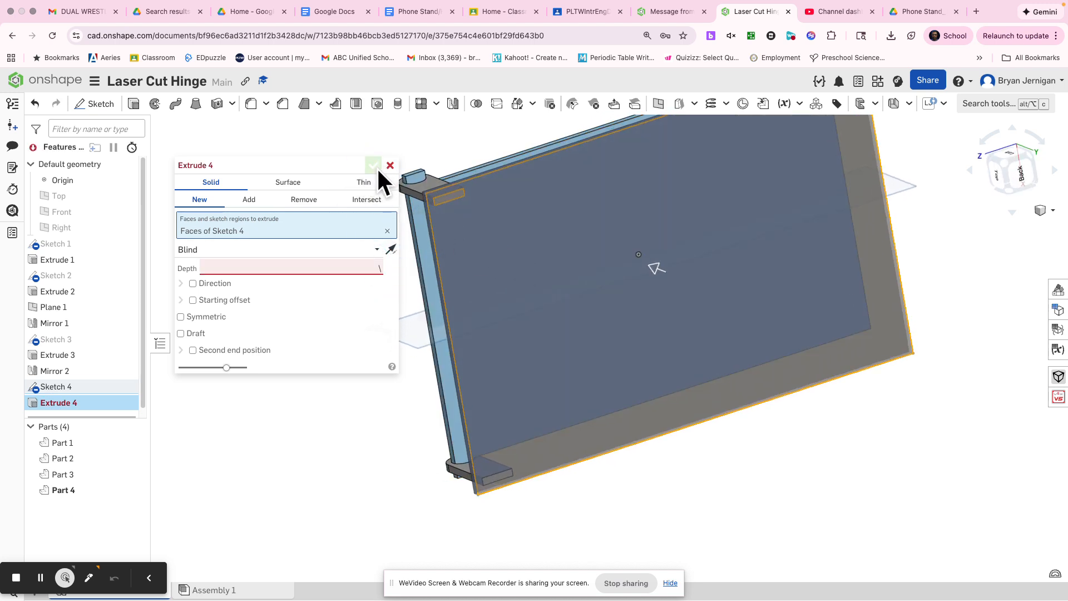
pyautogui.click(390, 165)
pyautogui.moveTo(305, 126); pyautogui.dragTo(449, 241, button='right')
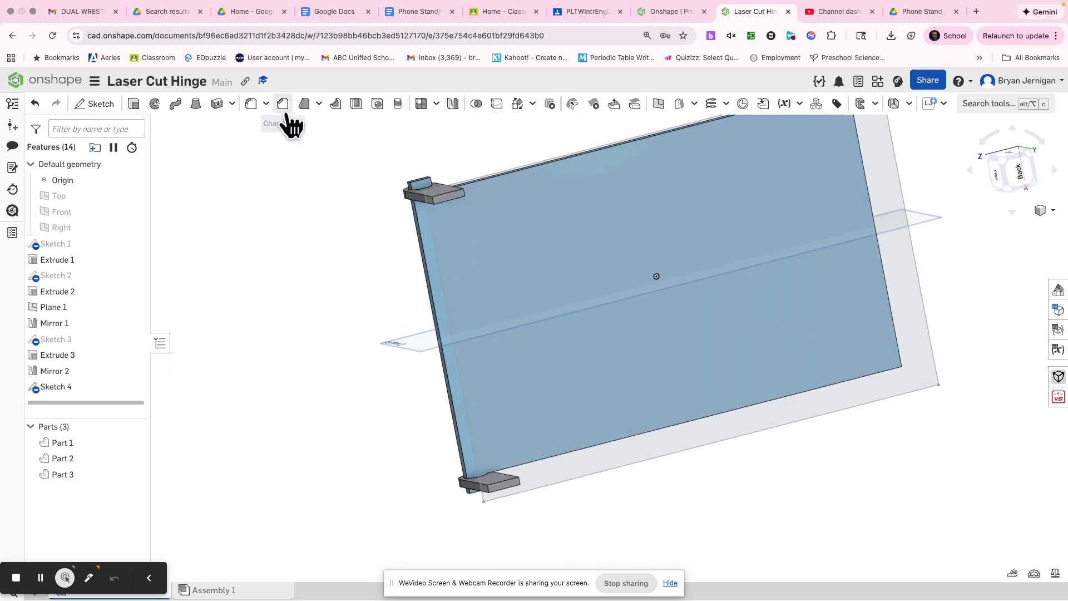
# Edit the backing rectangle's sketch, project the end-face outlines of the hinge pieces into it, and finish the sketch
pyautogui.rightClick(75, 385)
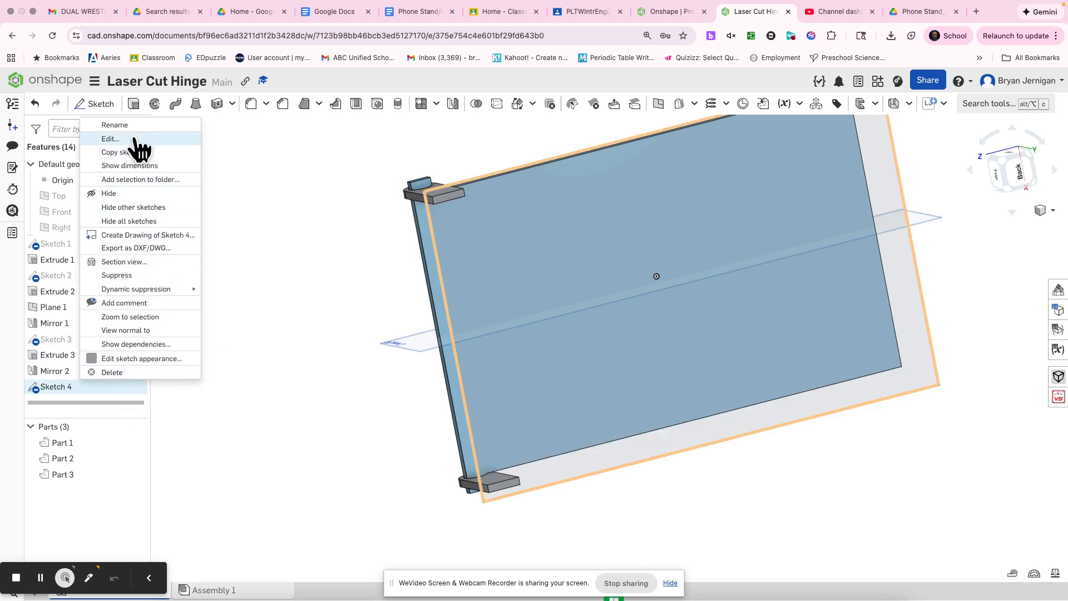
pyautogui.click(111, 139)
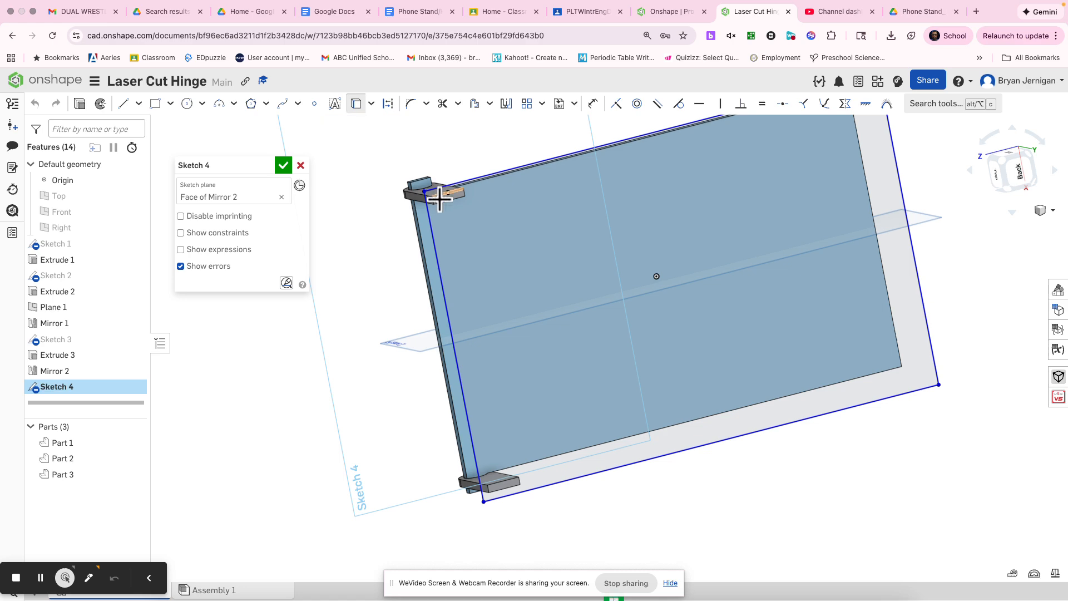
pyautogui.scroll(5, 439, 199)
pyautogui.scroll(-5, 551, 254)
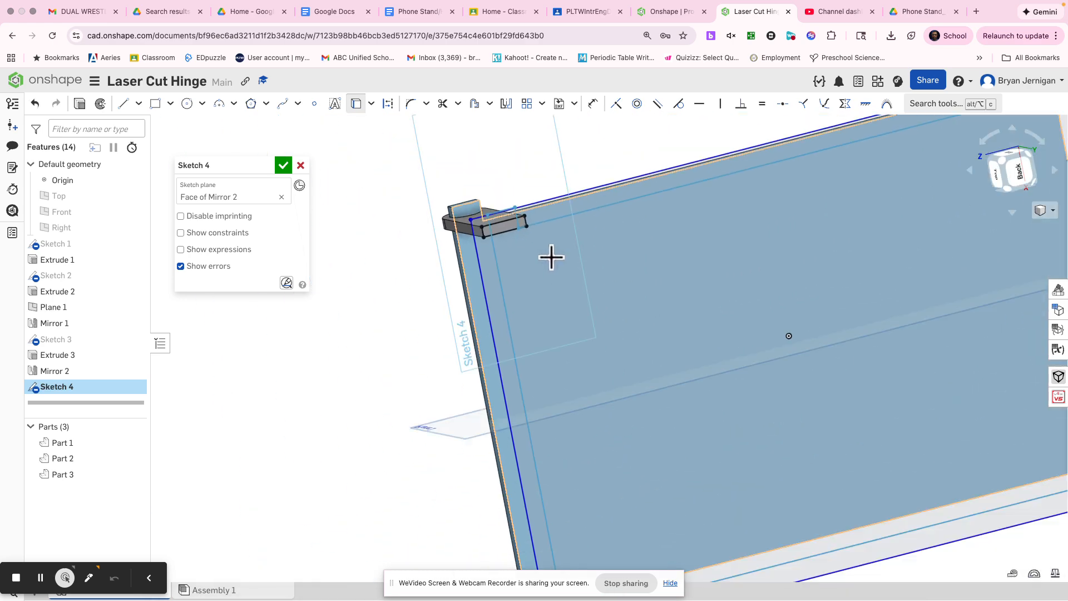
pyautogui.scroll(5, 542, 396)
pyautogui.scroll(3, 512, 426)
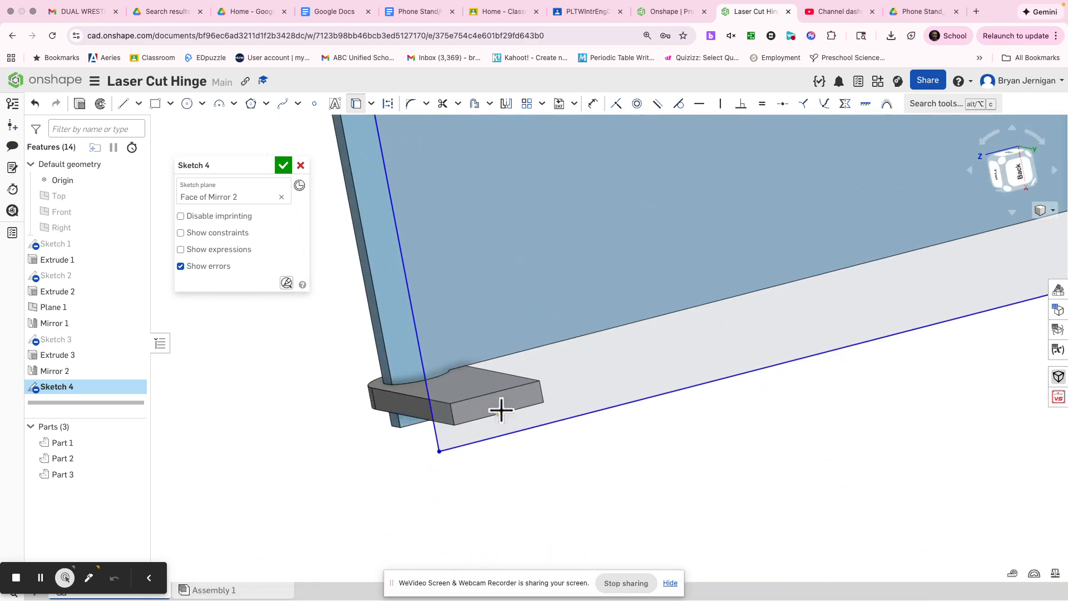
pyautogui.click(283, 165)
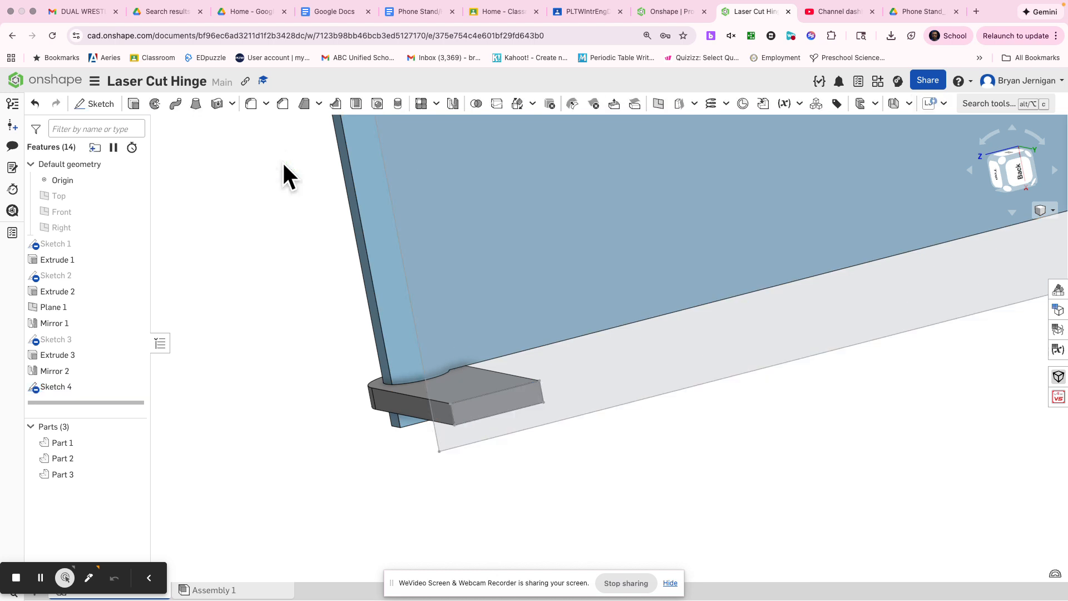
# Extrude the backing rectangle's sketch as a new part, with the direction flipped toward the hinge pieces
pyautogui.click(134, 104)
pyautogui.click(68, 385)
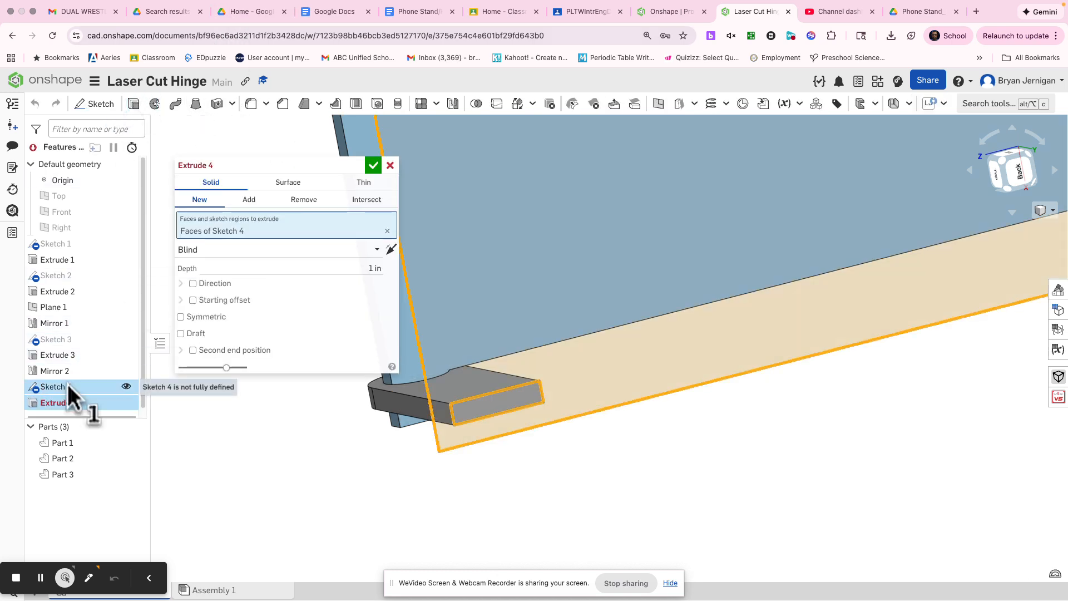
pyautogui.click(389, 249)
pyautogui.click(360, 268)
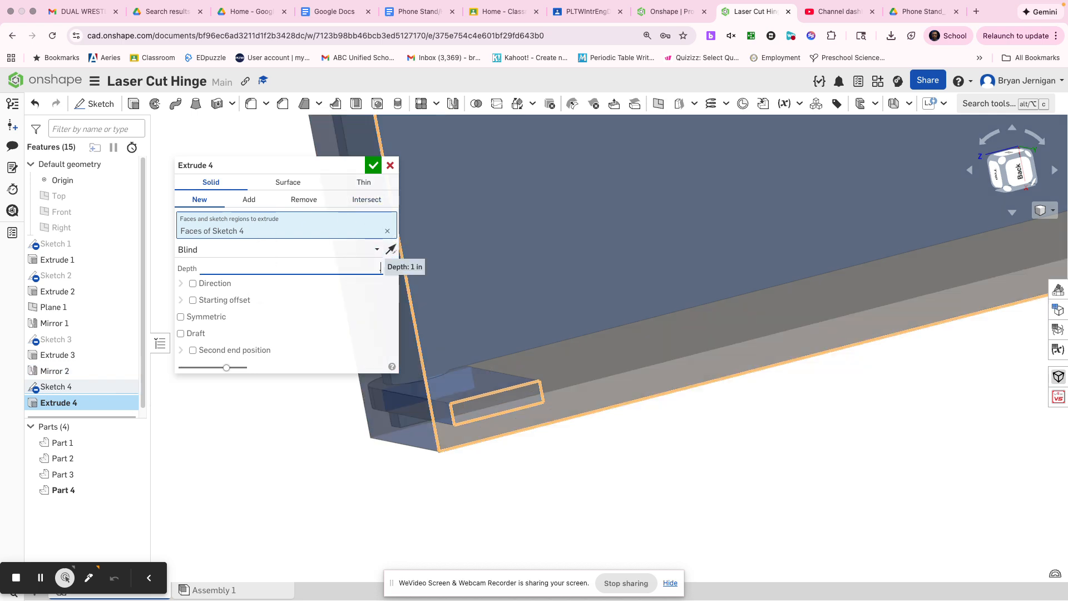
pyautogui.click(373, 165)
pyautogui.moveTo(405, 269); pyautogui.dragTo(558, 357, button='right')
pyautogui.scroll(-2, 361, 402)
pyautogui.moveTo(362, 403); pyautogui.dragTo(435, 402, button='middle')
pyautogui.scroll(5, 466, 353)
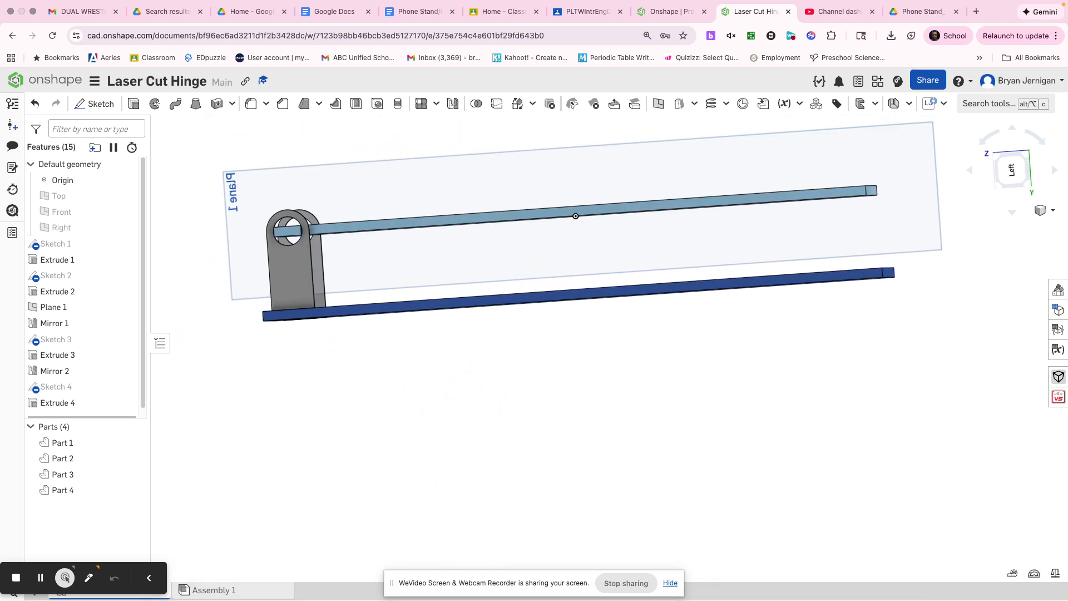
# Insert all four parts of Part Studio 1 into Assembly 1
pyautogui.click(232, 591)
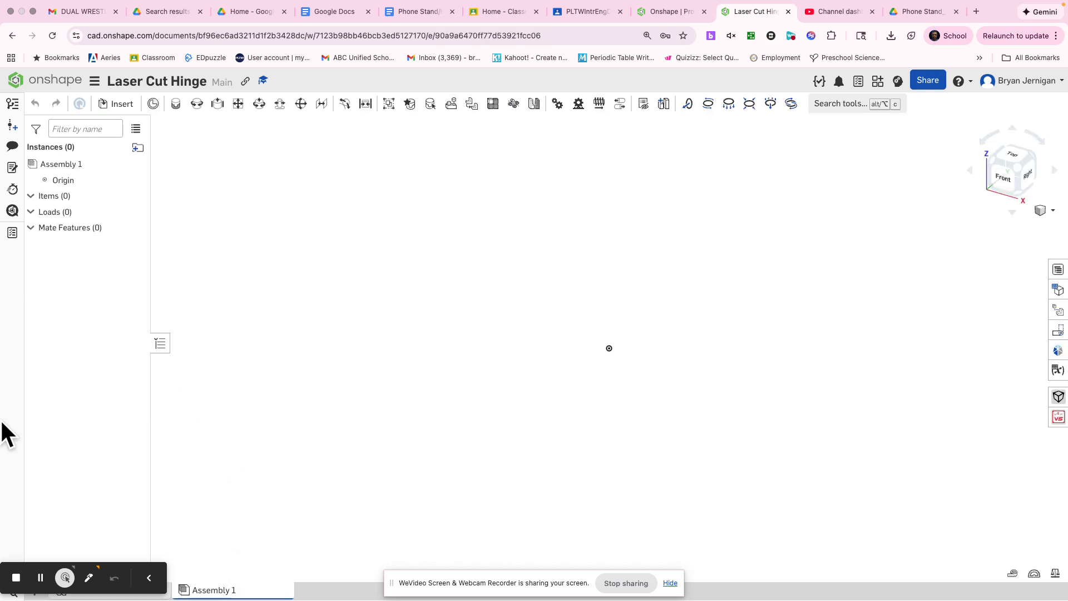
pyautogui.click(125, 105)
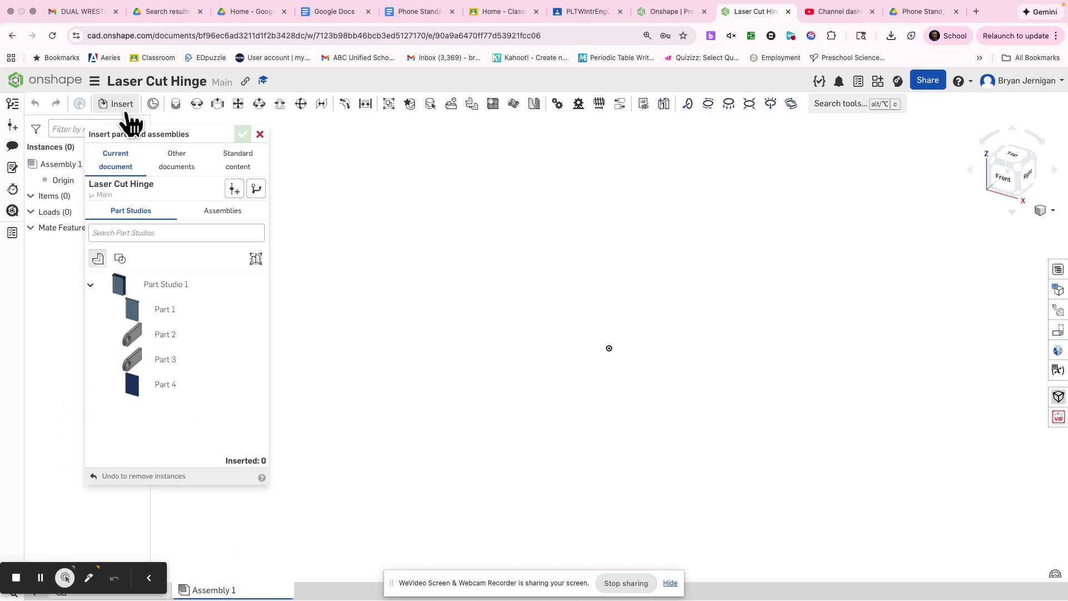
pyautogui.click(160, 287)
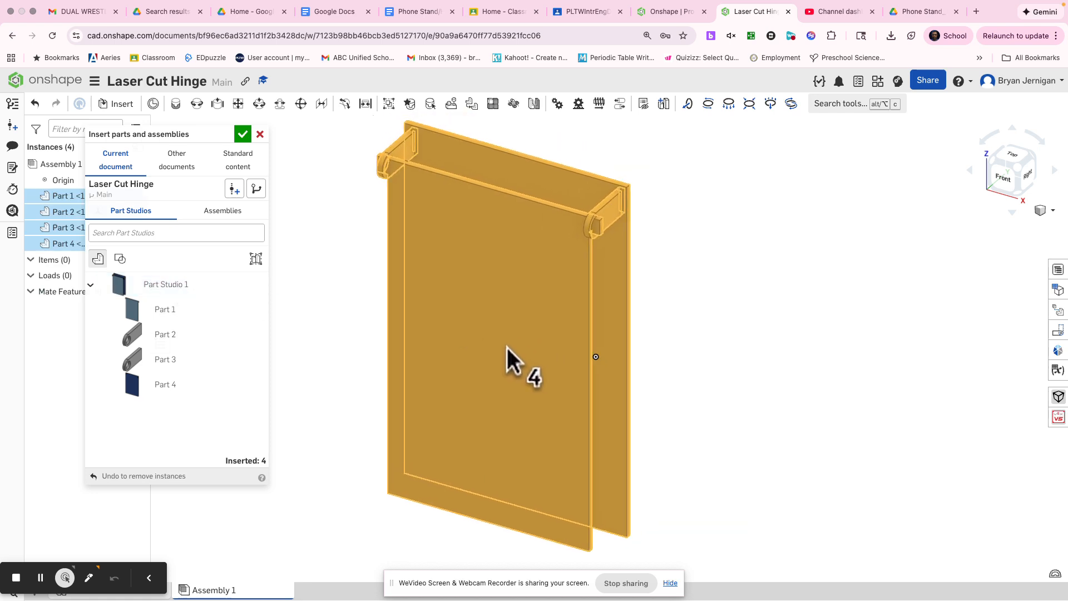
pyautogui.click(509, 347)
pyautogui.moveTo(511, 352); pyautogui.dragTo(611, 351, button='right')
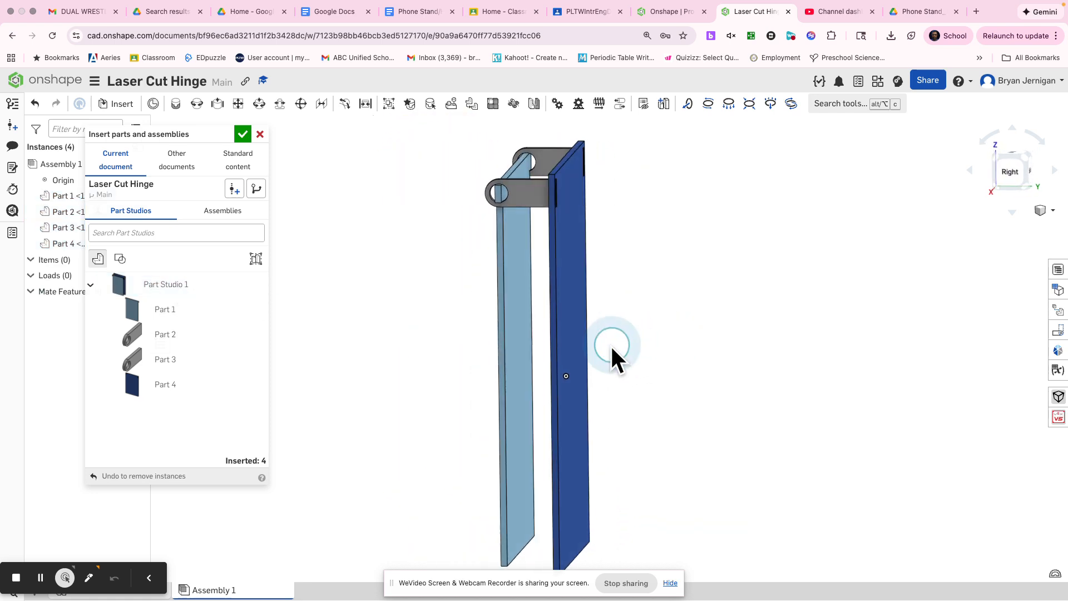
pyautogui.click(242, 135)
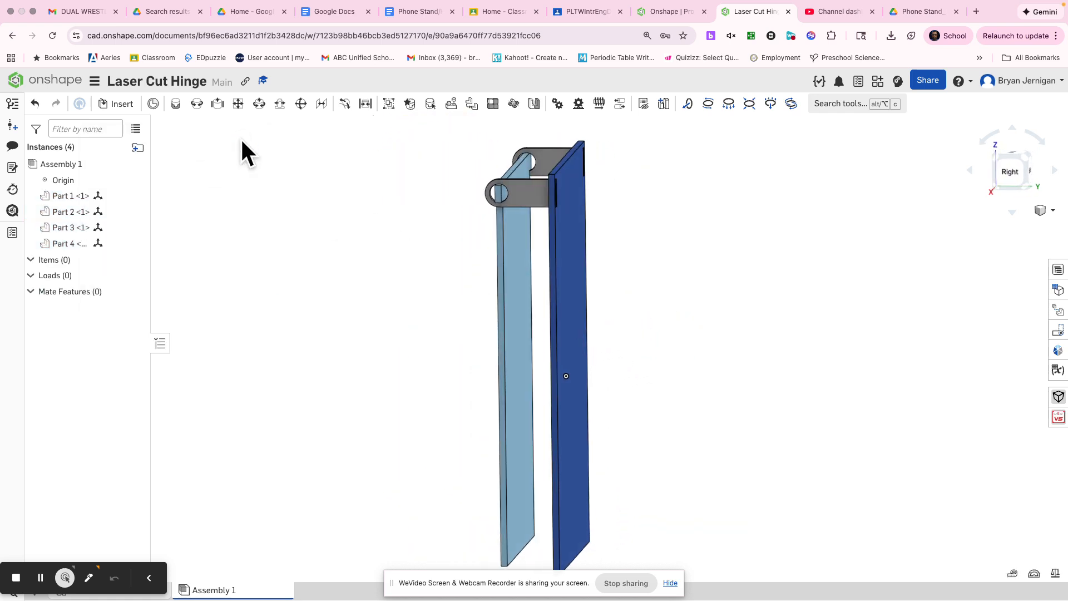
# Fix the dark blue backing plate in place in the assembly
pyautogui.moveTo(506, 286); pyautogui.dragTo(545, 298, button='right')
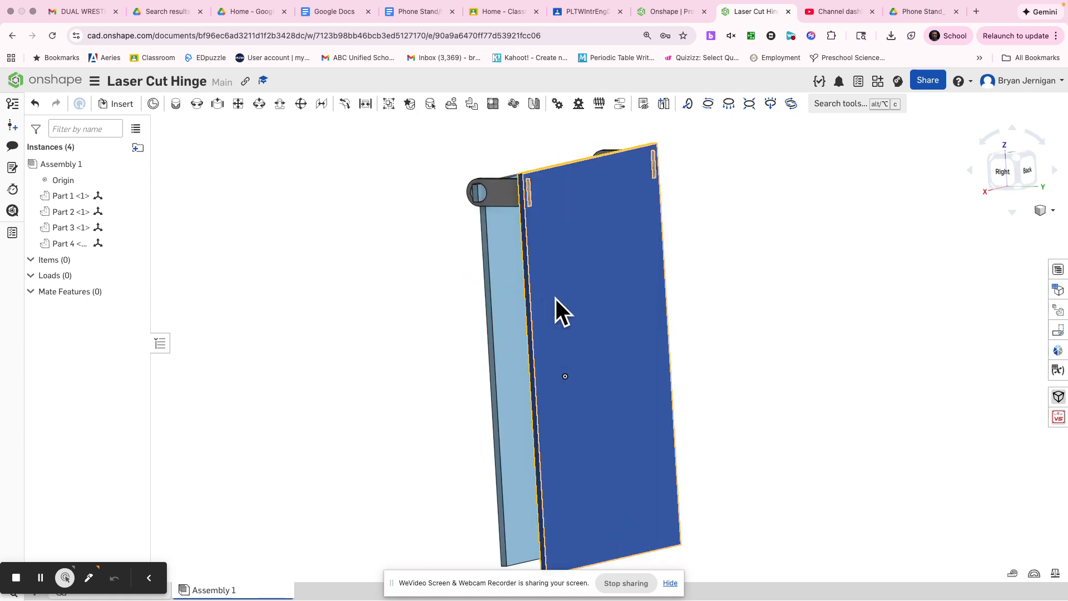
pyautogui.rightClick(599, 304)
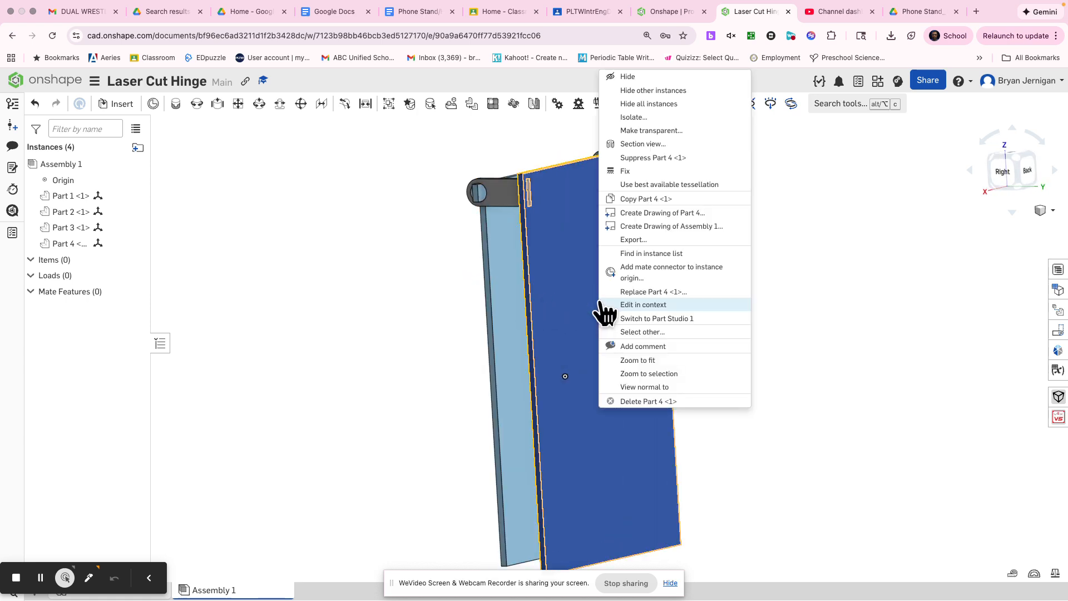
pyautogui.click(665, 171)
pyautogui.moveTo(695, 267); pyautogui.dragTo(722, 273, button='right')
pyautogui.scroll(-2, 617, 248)
pyautogui.scroll(3, 616, 247)
pyautogui.moveTo(617, 247); pyautogui.dragTo(610, 375, button='middle')
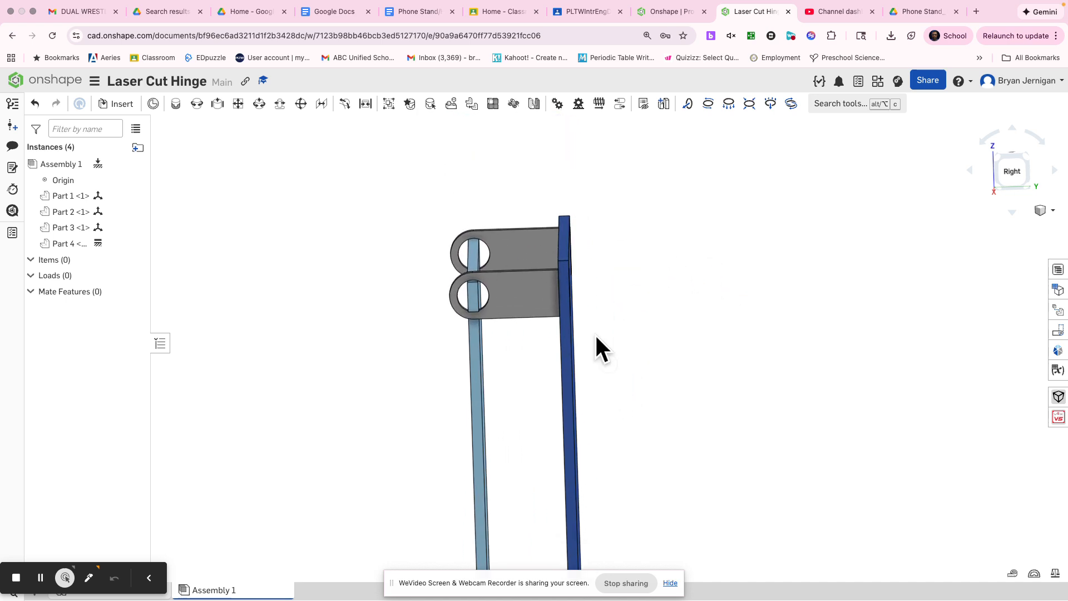
# Fix both grey round-ended hinge pieces in place in the assembly
pyautogui.moveTo(520, 203); pyautogui.dragTo(485, 206, button='right')
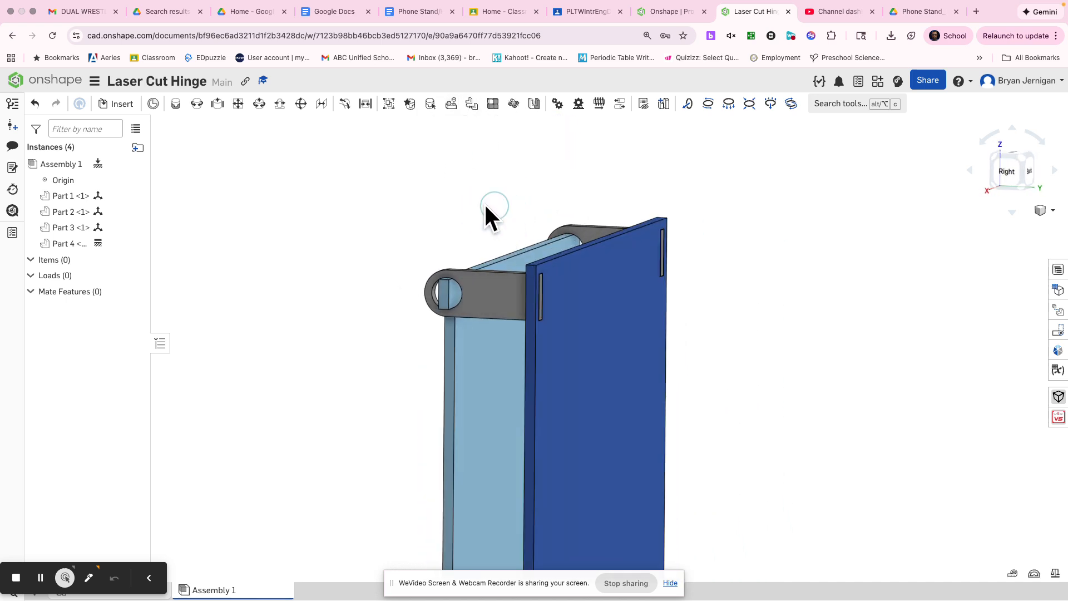
pyautogui.rightClick(475, 300)
pyautogui.click(523, 172)
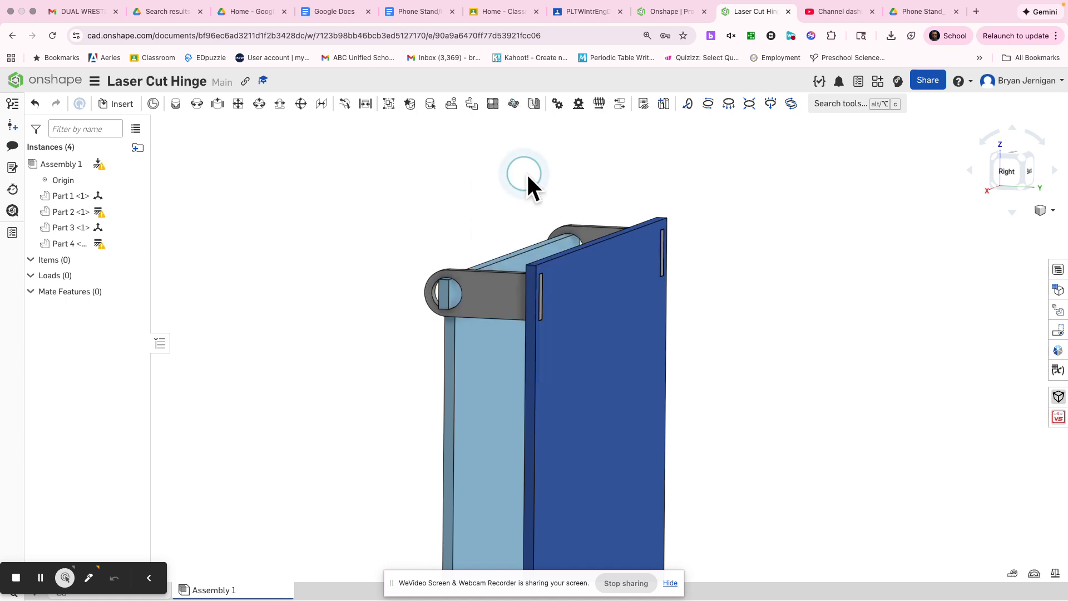
pyautogui.rightClick(596, 209)
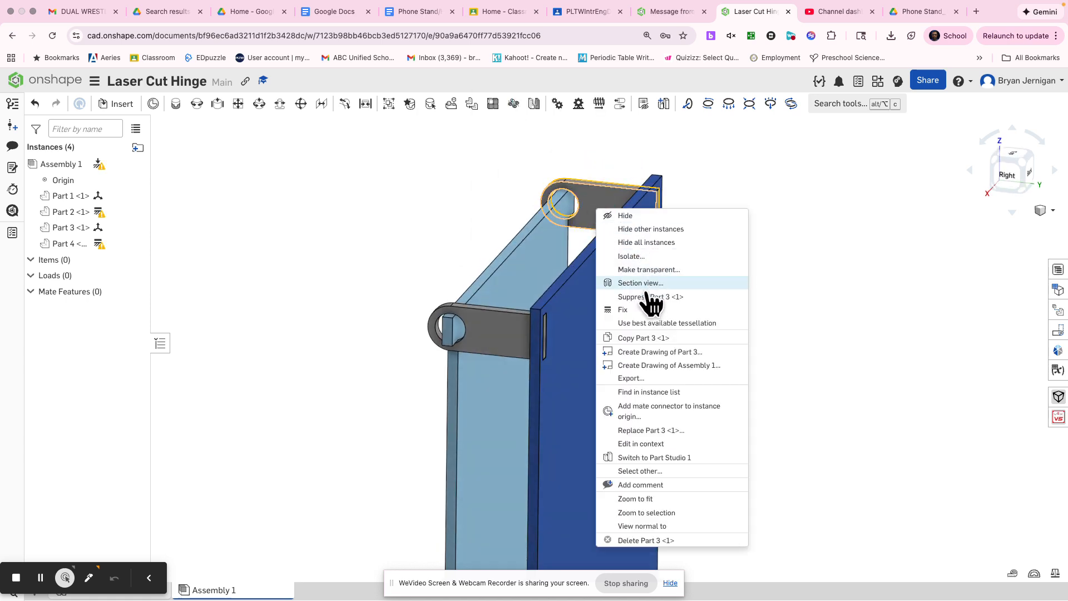
pyautogui.click(626, 310)
# Move the light blue tabbed plate out of the hinge holes so its tab is clear of the hinge pieces
pyautogui.moveTo(633, 313); pyautogui.dragTo(459, 374, button='right')
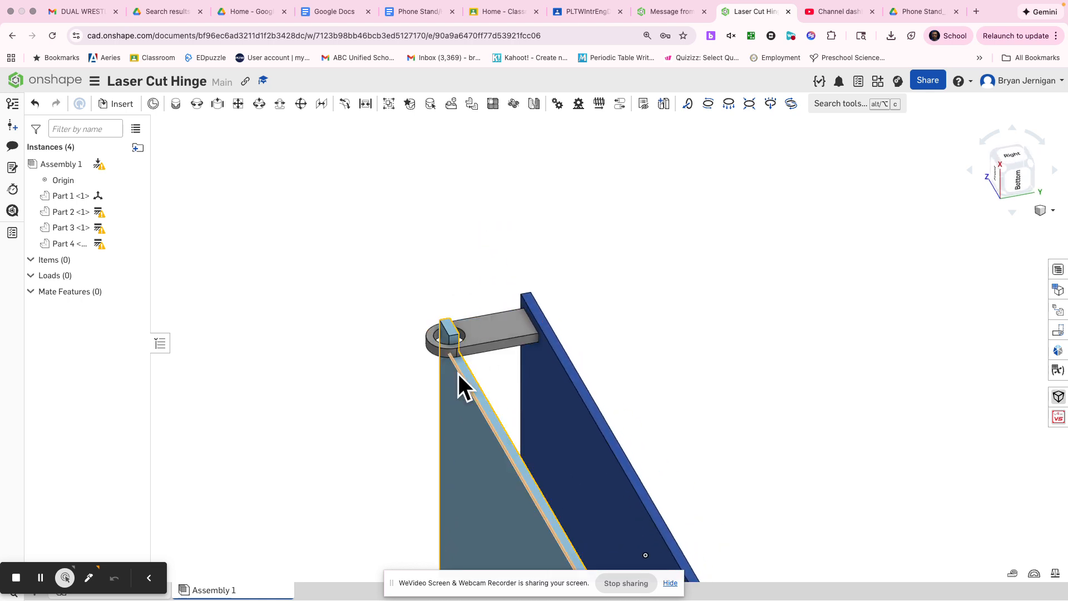
pyautogui.moveTo(482, 406); pyautogui.dragTo(380, 362)
pyautogui.moveTo(425, 203); pyautogui.dragTo(397, 217, button='right')
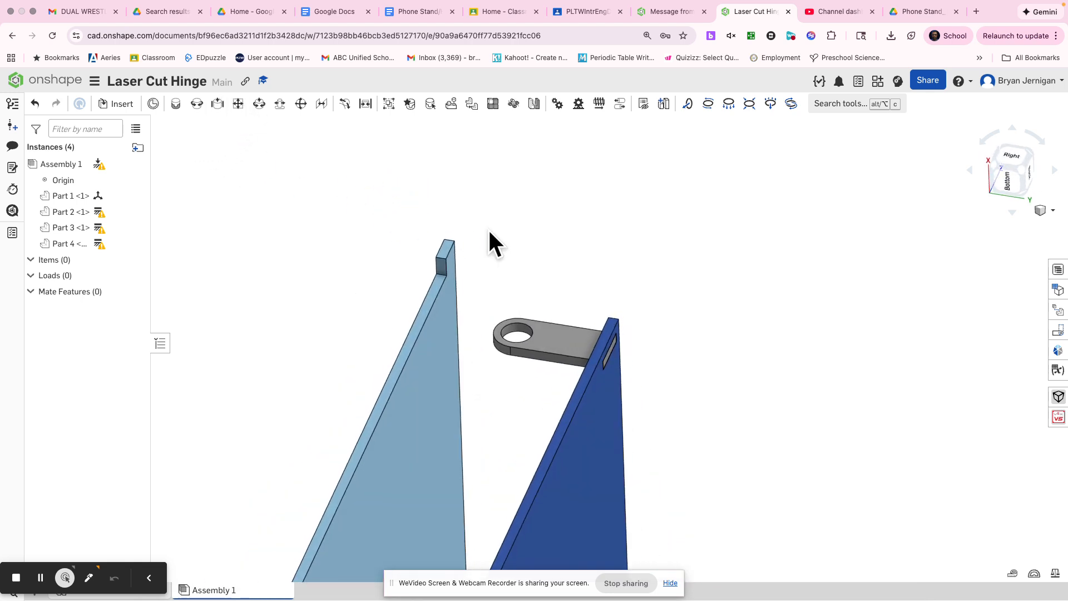
# Add a tangent mate between an edge of the light blue plate's tab and the inner hole face of hinge piece Part 2
pyautogui.scroll(8, 488, 228)
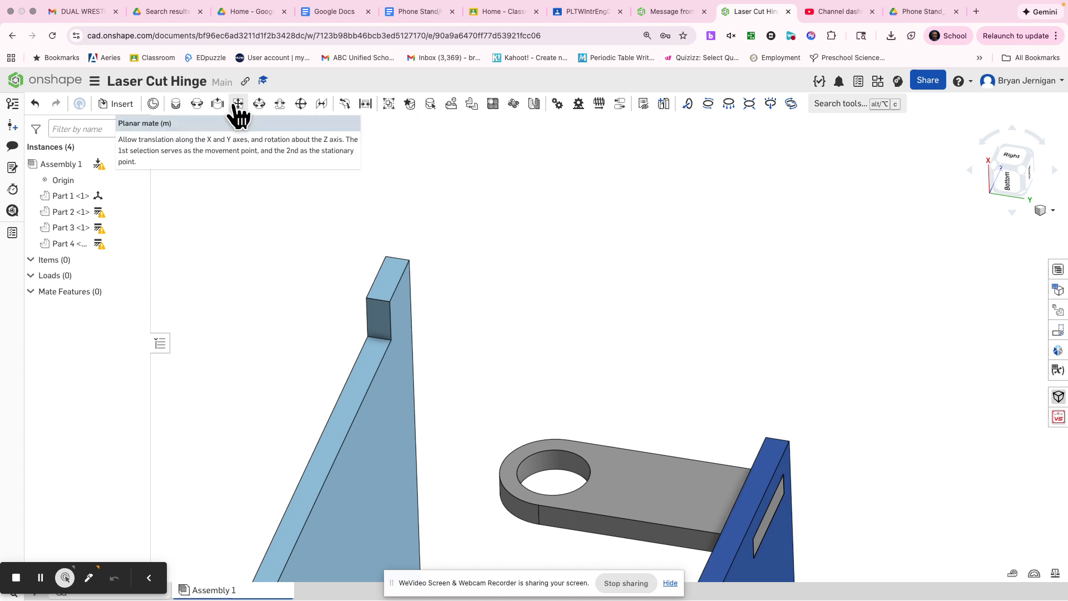
pyautogui.click(344, 104)
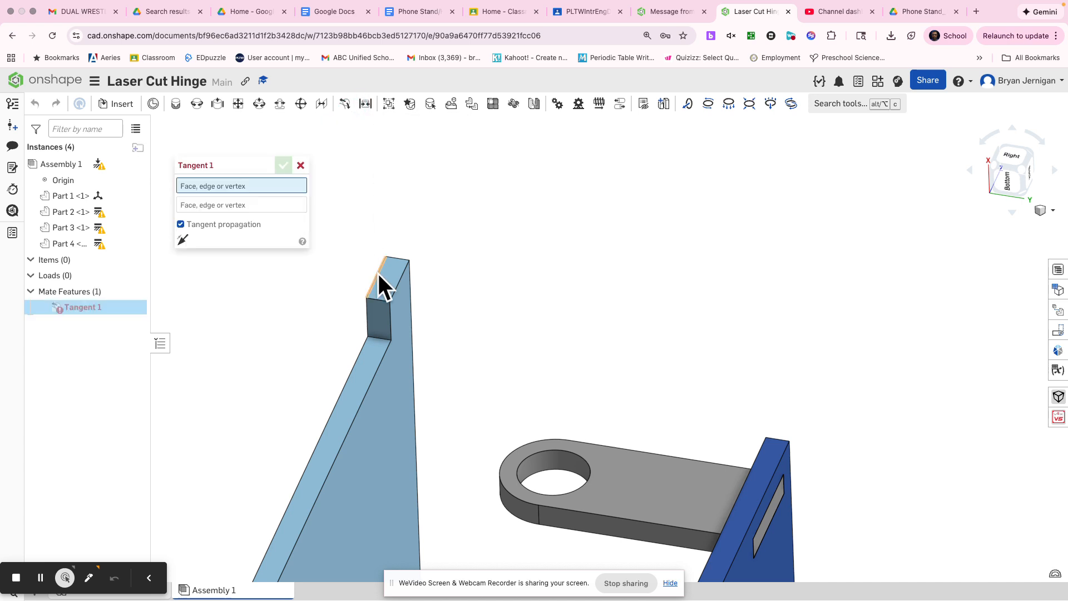
pyautogui.click(390, 329)
pyautogui.moveTo(548, 368); pyautogui.dragTo(548, 321, button='right')
pyautogui.click(546, 515)
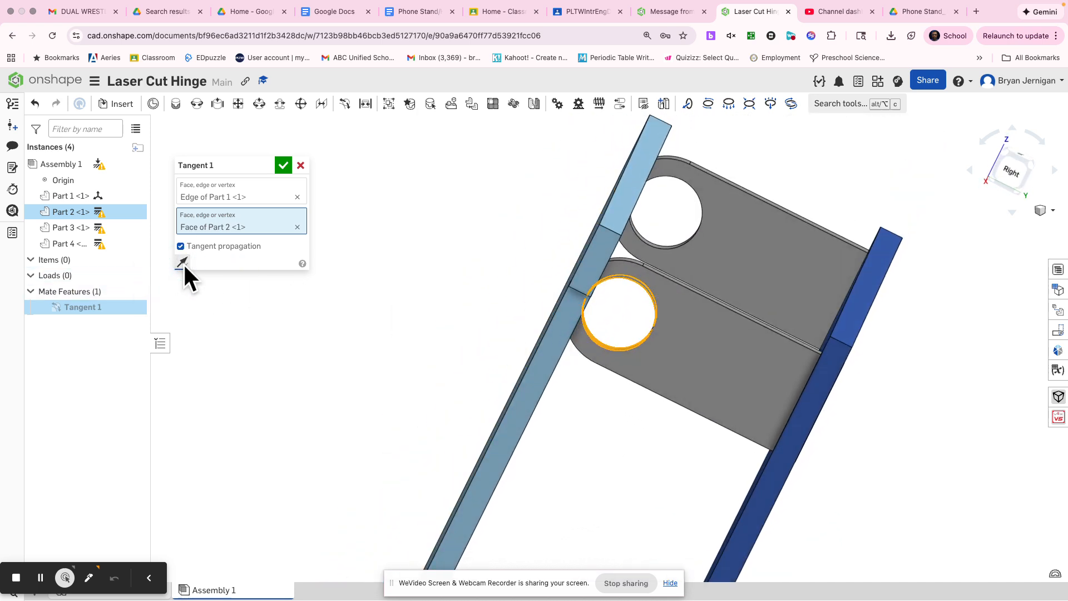
pyautogui.moveTo(381, 292); pyautogui.dragTo(543, 201, button='right')
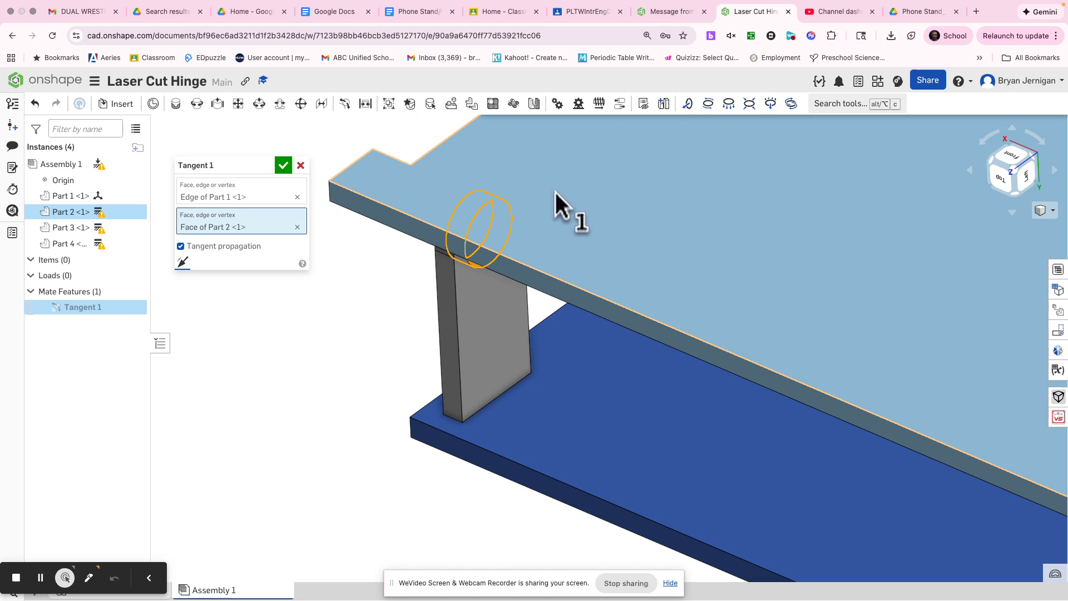
pyautogui.click(282, 166)
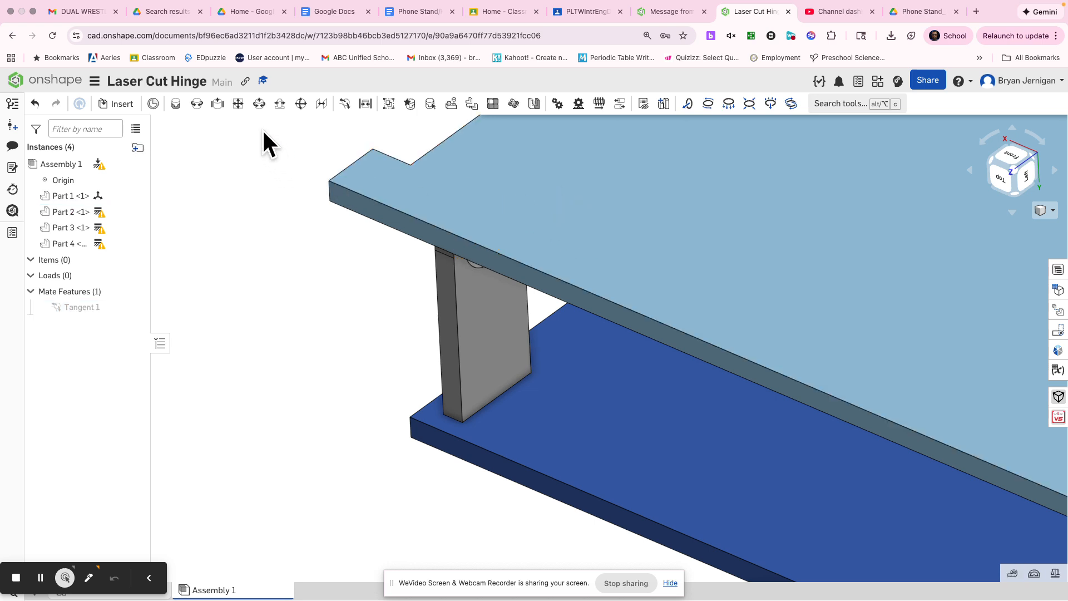
pyautogui.moveTo(251, 126); pyautogui.dragTo(292, 154, button='right')
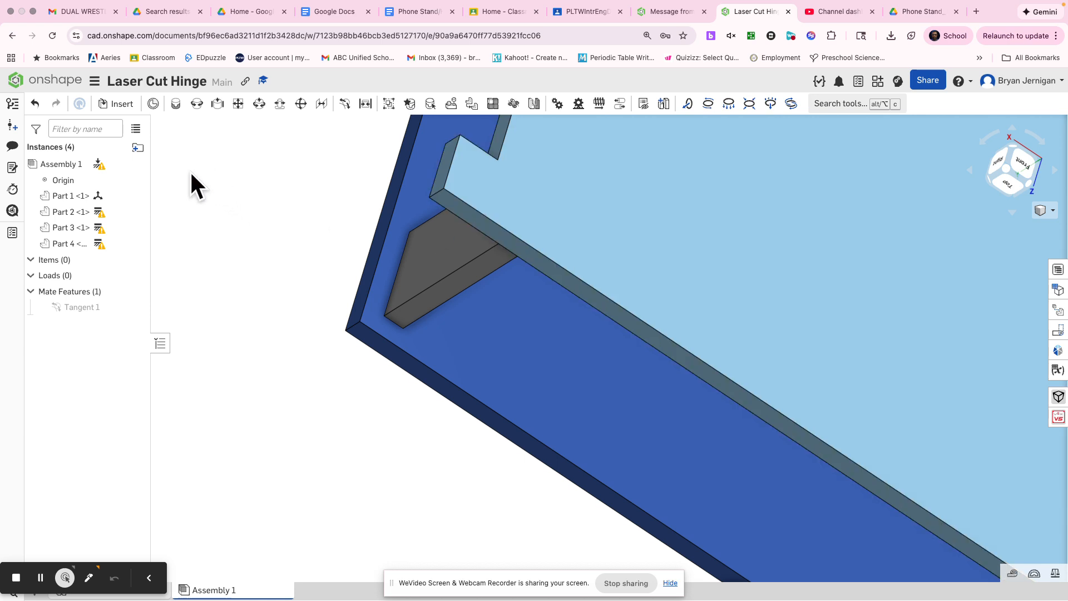
# Delete the tangent mate and move the light blue tabbed plate clear of the grey hinge piece's hole
pyautogui.rightClick(82, 308)
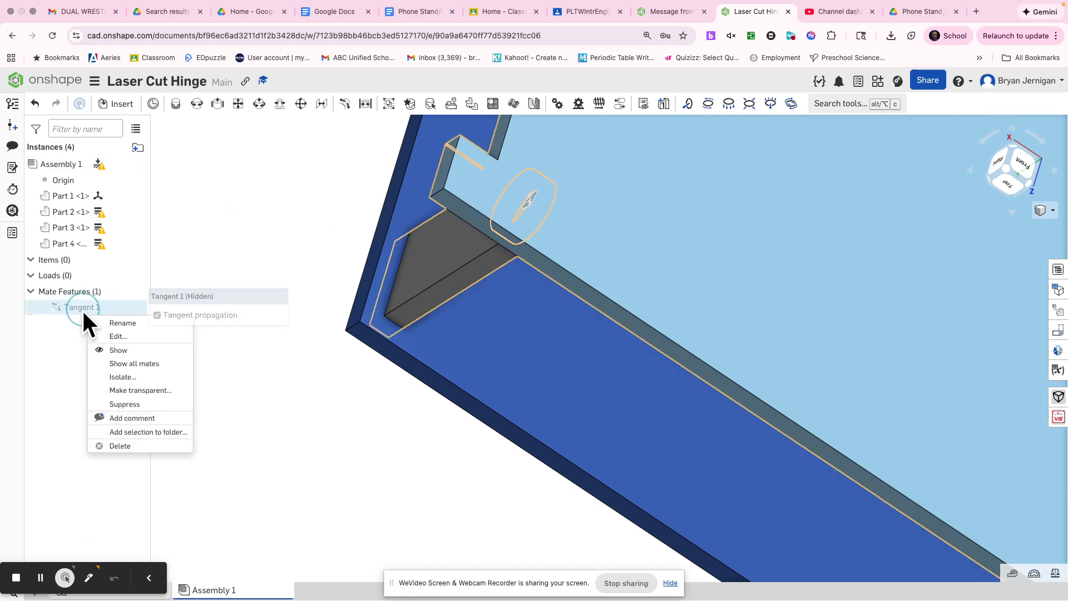
pyautogui.click(119, 445)
pyautogui.moveTo(644, 301); pyautogui.dragTo(867, 314)
pyautogui.moveTo(807, 325); pyautogui.dragTo(791, 350, button='right')
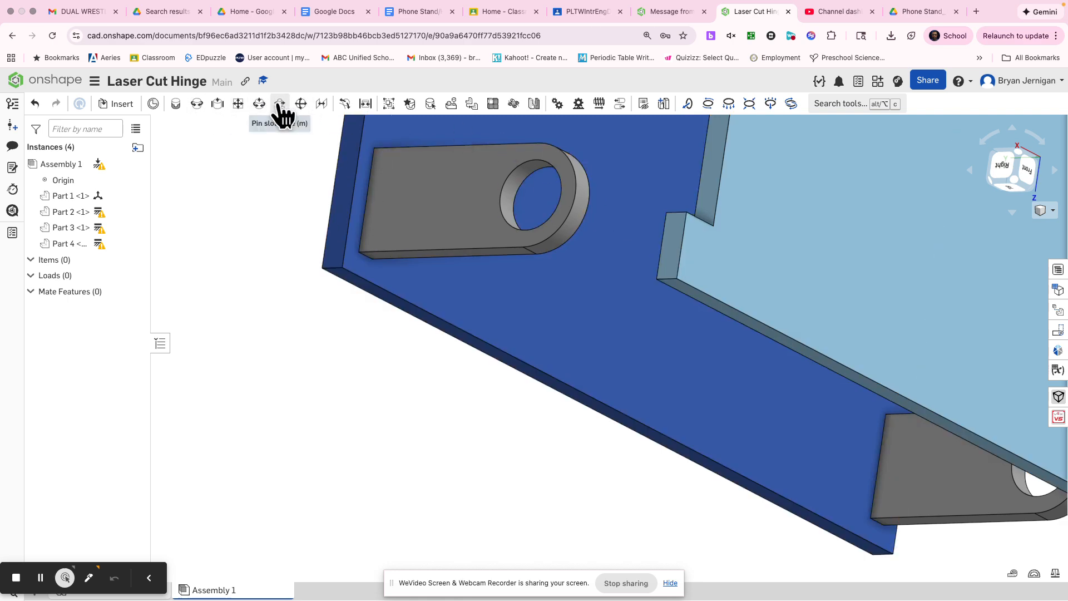
# Add a revolute mate between the centre of the light blue plate's tab end face and the hole centre of hinge piece Part 2
pyautogui.click(197, 104)
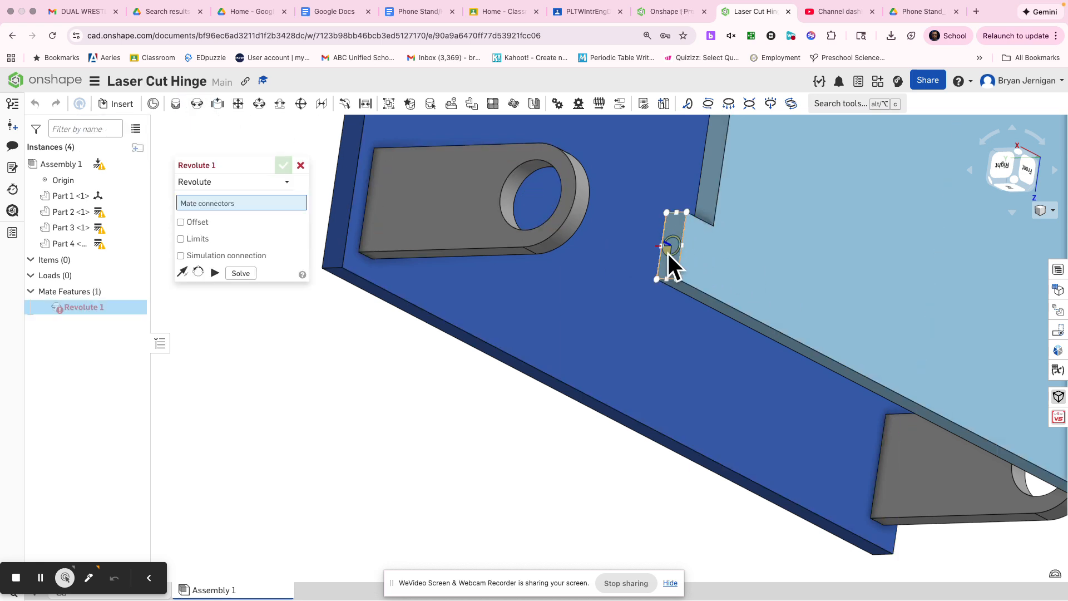
pyautogui.scroll(10, 669, 254)
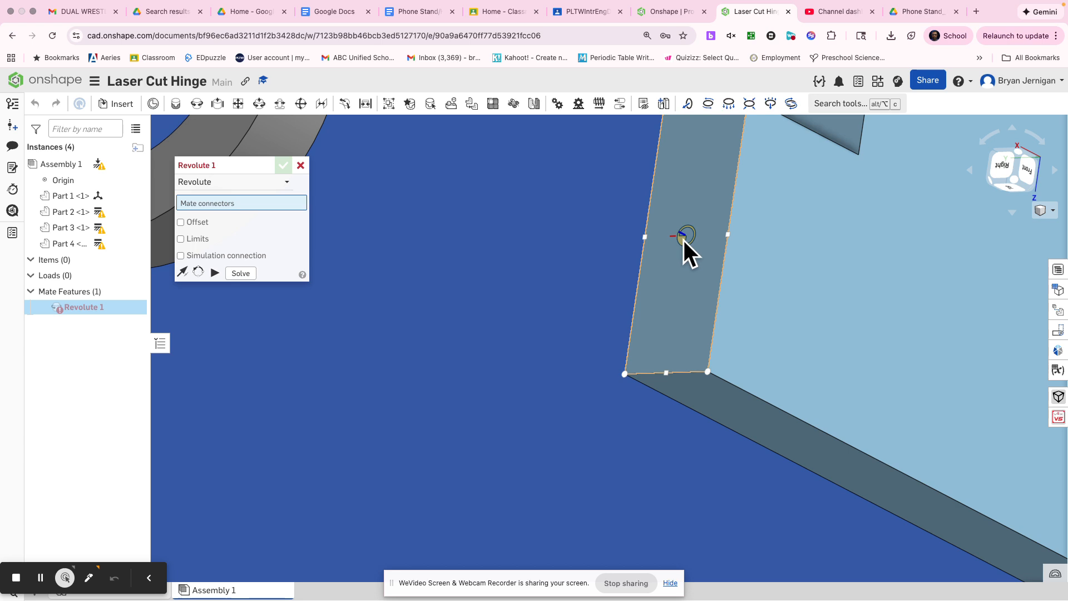
pyautogui.click(686, 240)
pyautogui.scroll(-5, 686, 235)
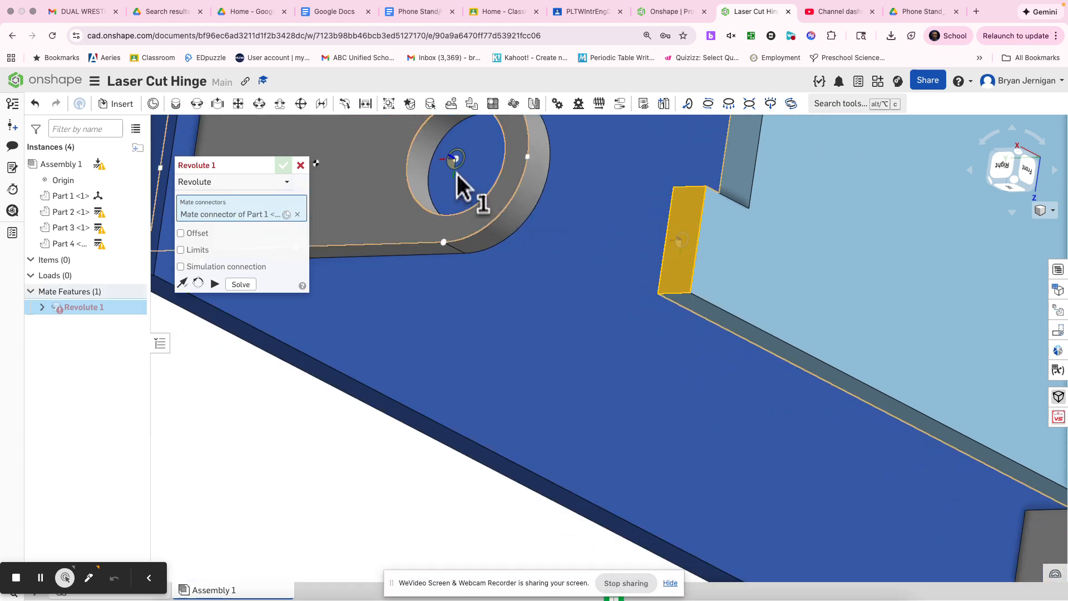
pyautogui.click(454, 156)
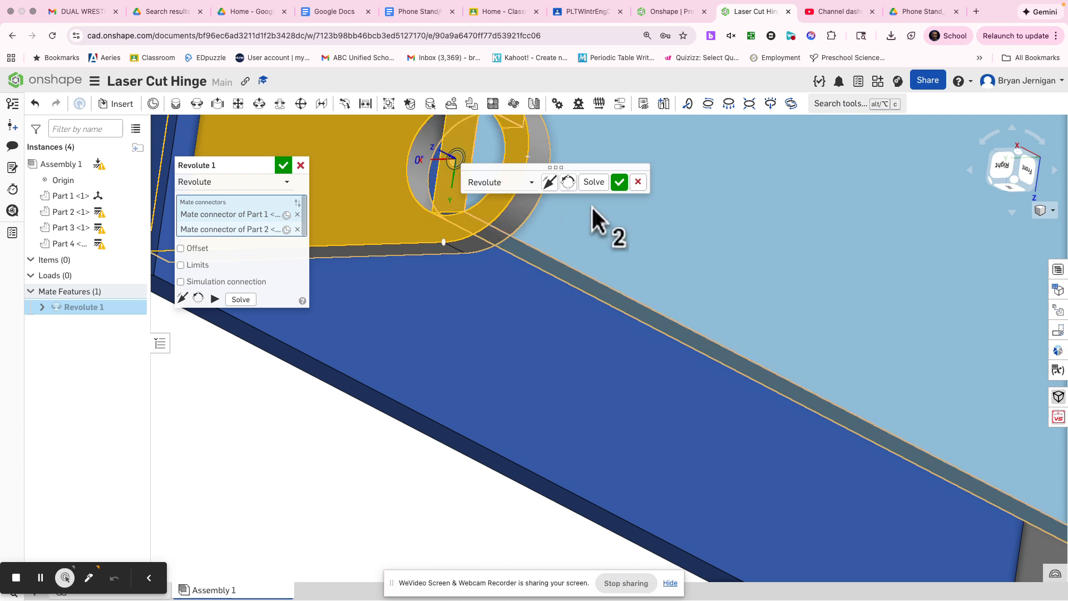
pyautogui.scroll(-6, 593, 206)
pyautogui.moveTo(603, 222); pyautogui.dragTo(542, 225, button='right')
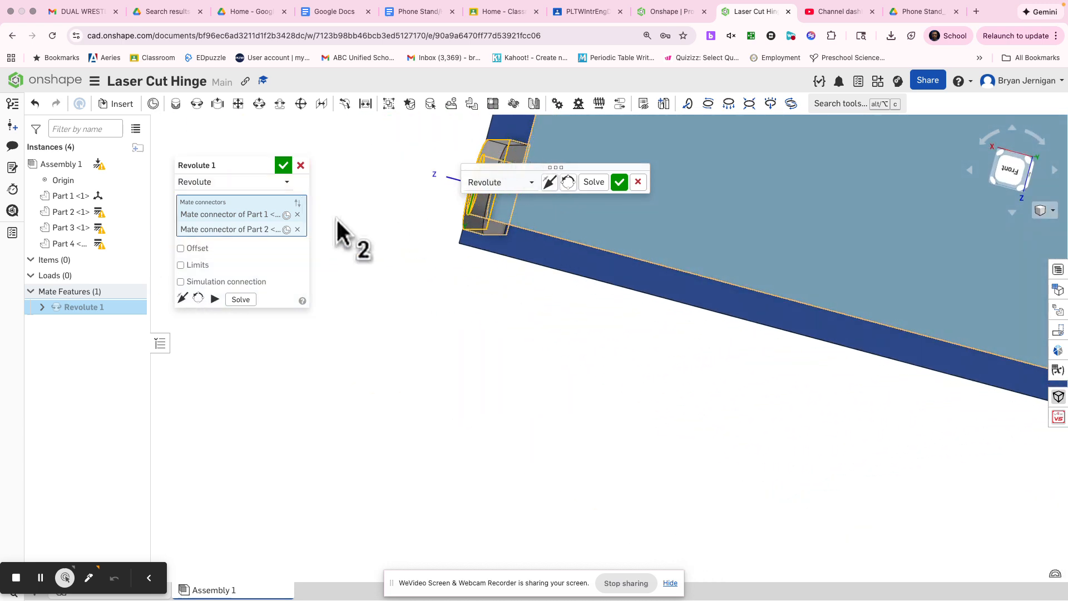
# Offset the revolute mate by 0.125 in along Z and finish the mate
pyautogui.click(192, 248)
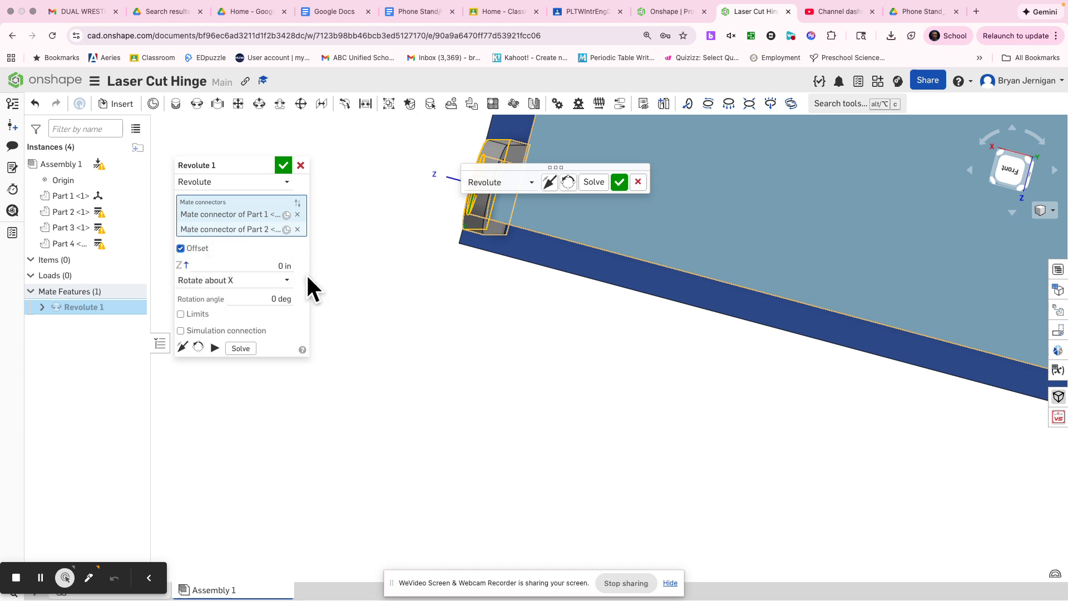
pyautogui.click(257, 262)
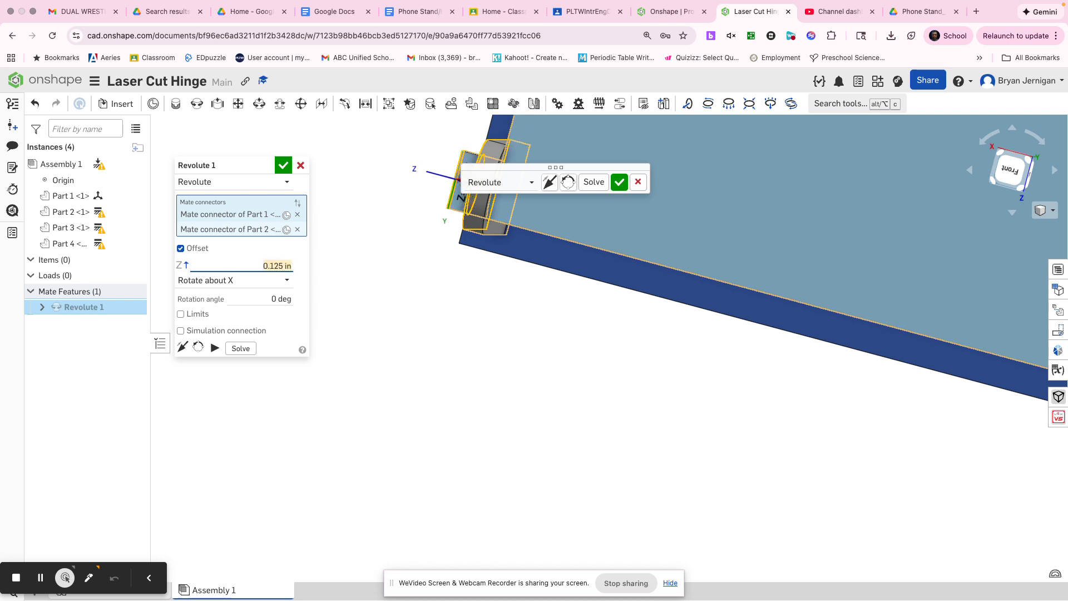
pyautogui.click(619, 183)
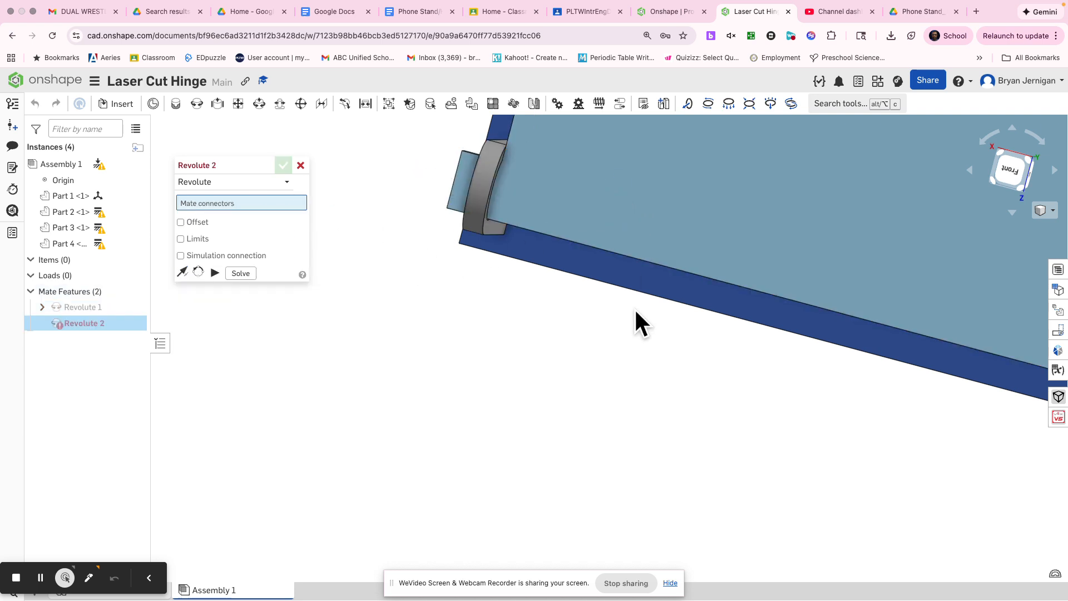
pyautogui.moveTo(676, 381); pyautogui.dragTo(548, 498, button='middle')
pyautogui.moveTo(548, 494); pyautogui.dragTo(456, 302, button='right')
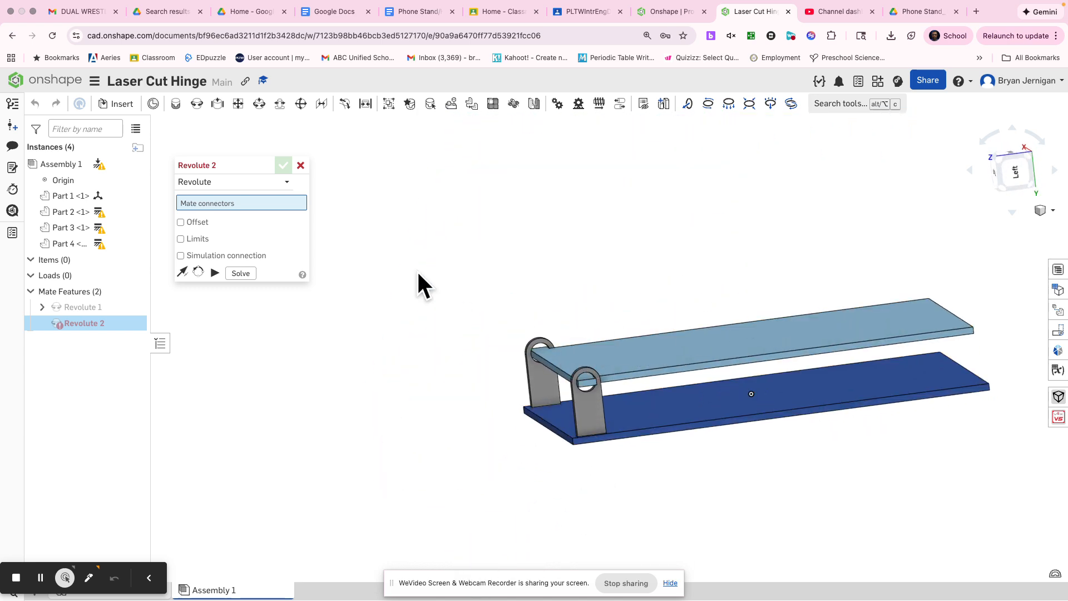
pyautogui.click(300, 165)
# Swing the light blue plate upward about the hinge holes to test the revolute motion
pyautogui.moveTo(897, 318); pyautogui.dragTo(686, 290)
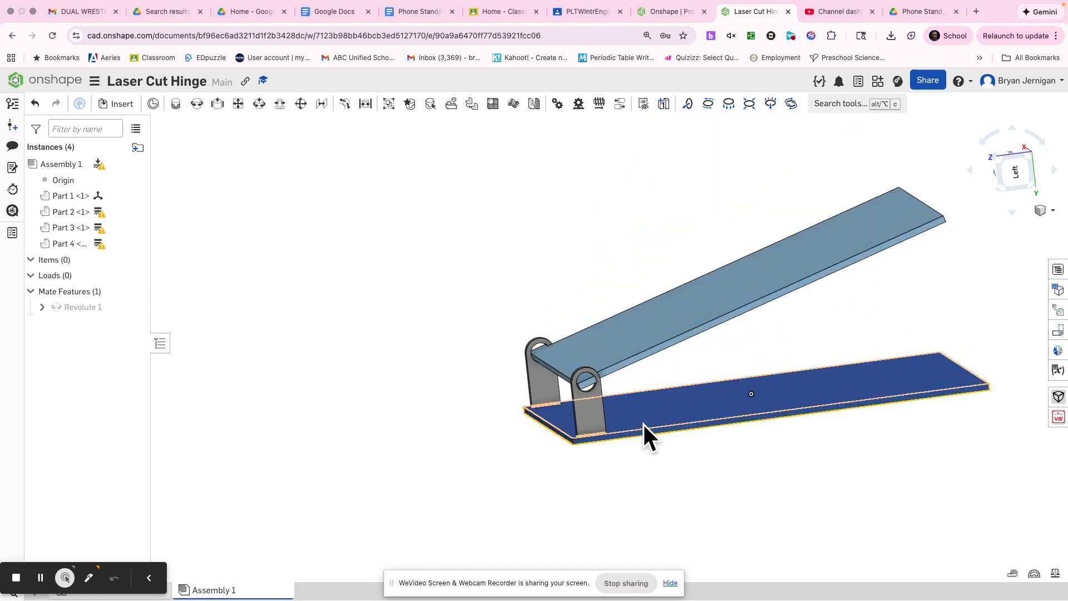
pyautogui.scroll(3, 600, 422)
pyautogui.scroll(-1, 664, 408)
pyautogui.moveTo(664, 408); pyautogui.dragTo(533, 396, button='middle')
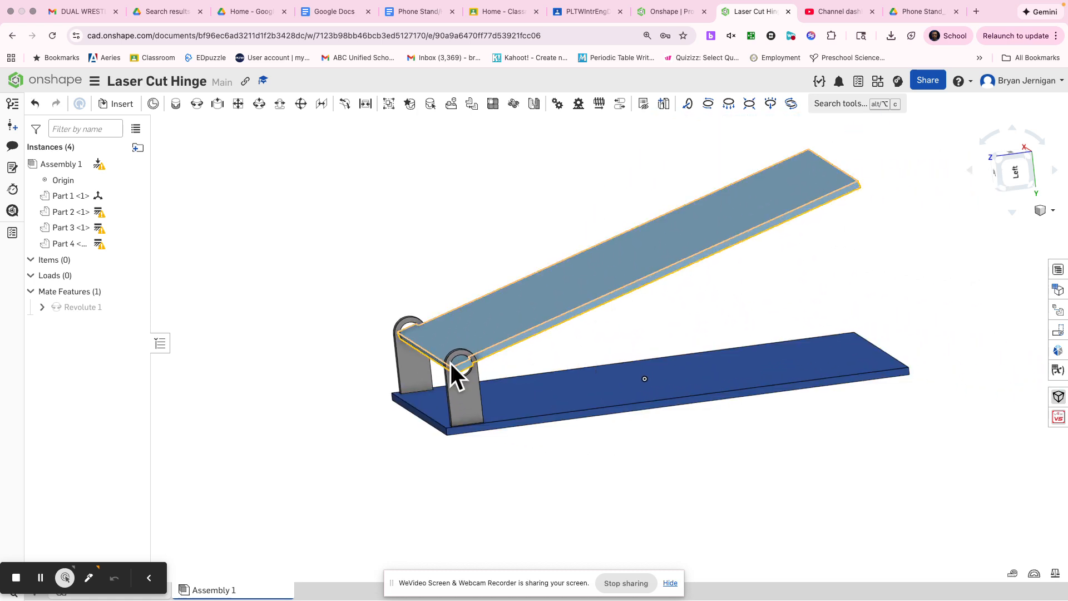